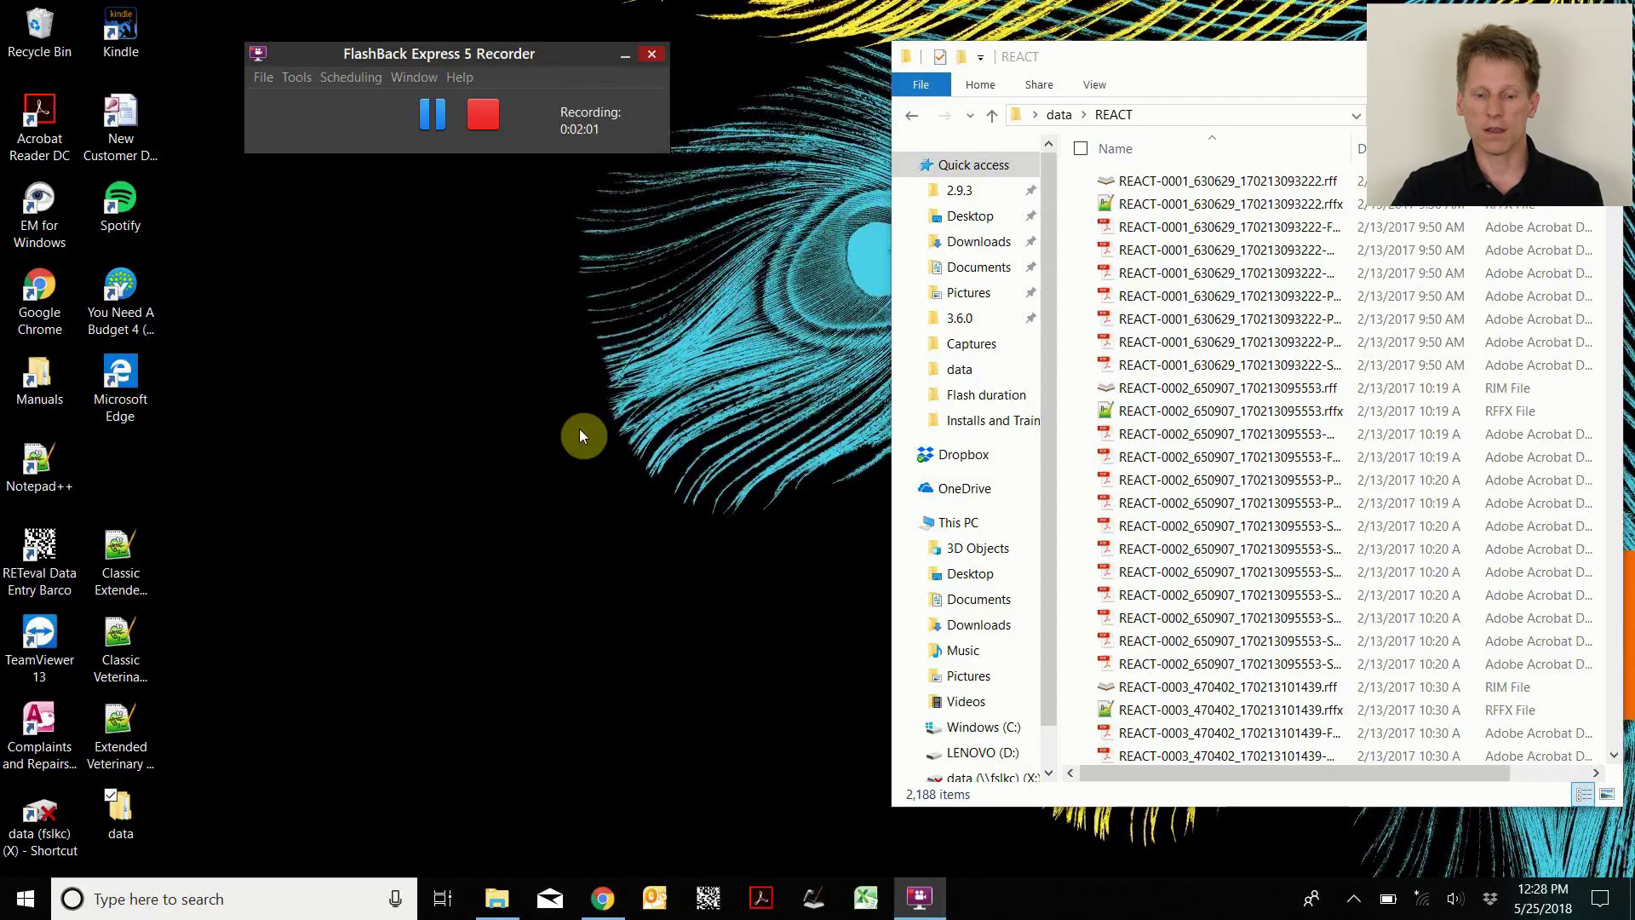
Open Rff Extractor beside the REACT folder window and add all of the folder's files to its file list.
click(815, 901)
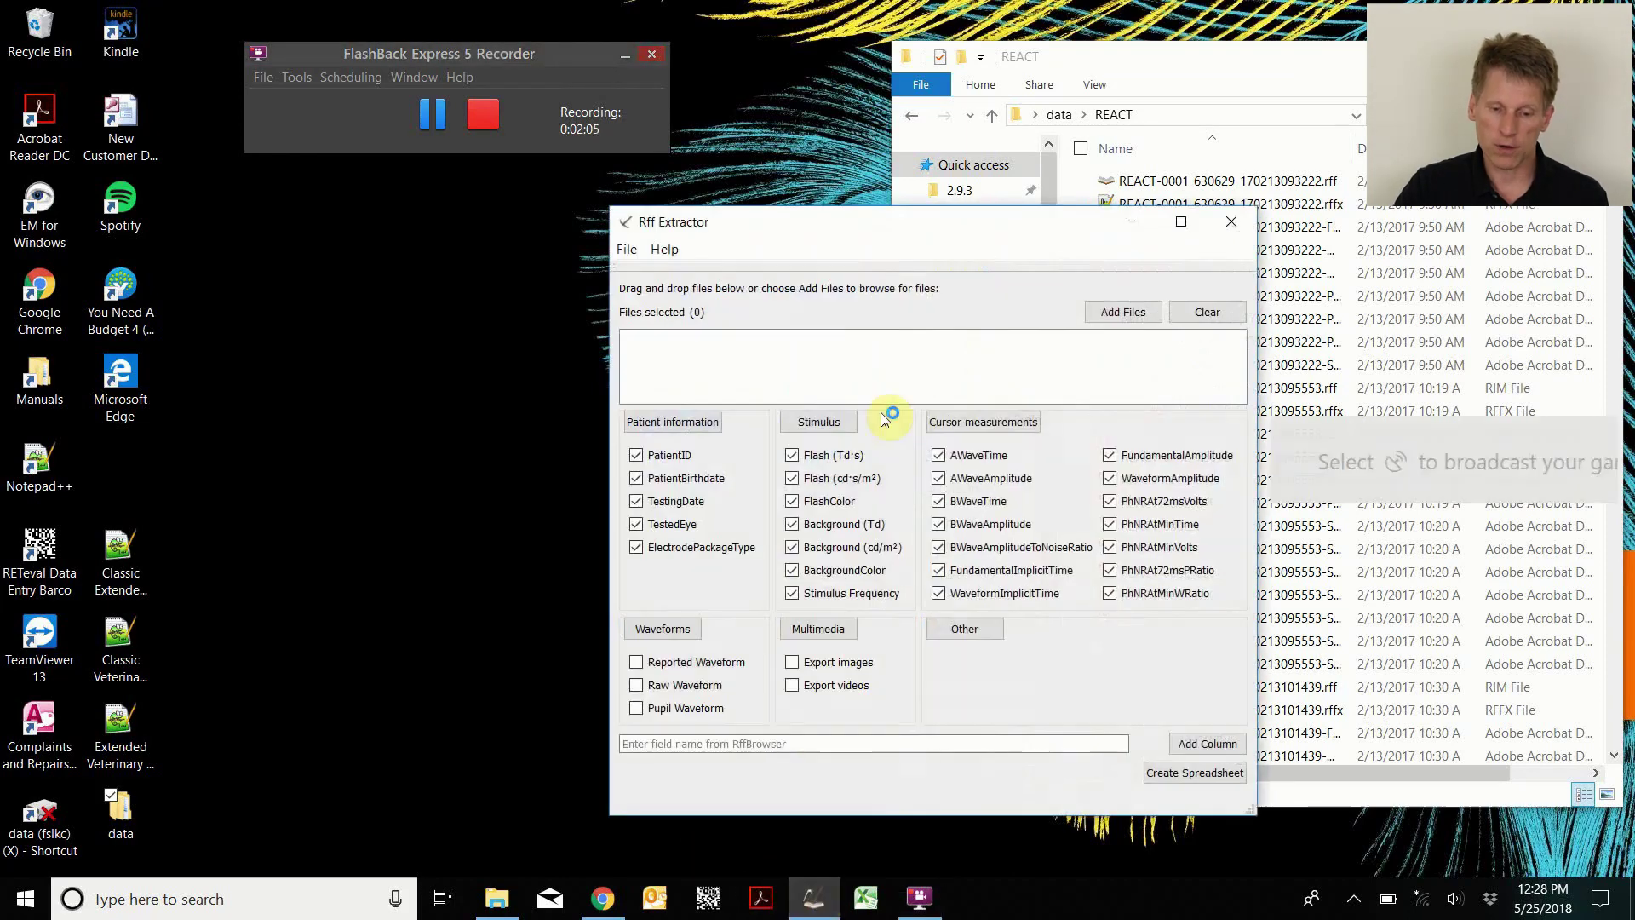
drag(901, 228, 538, 197)
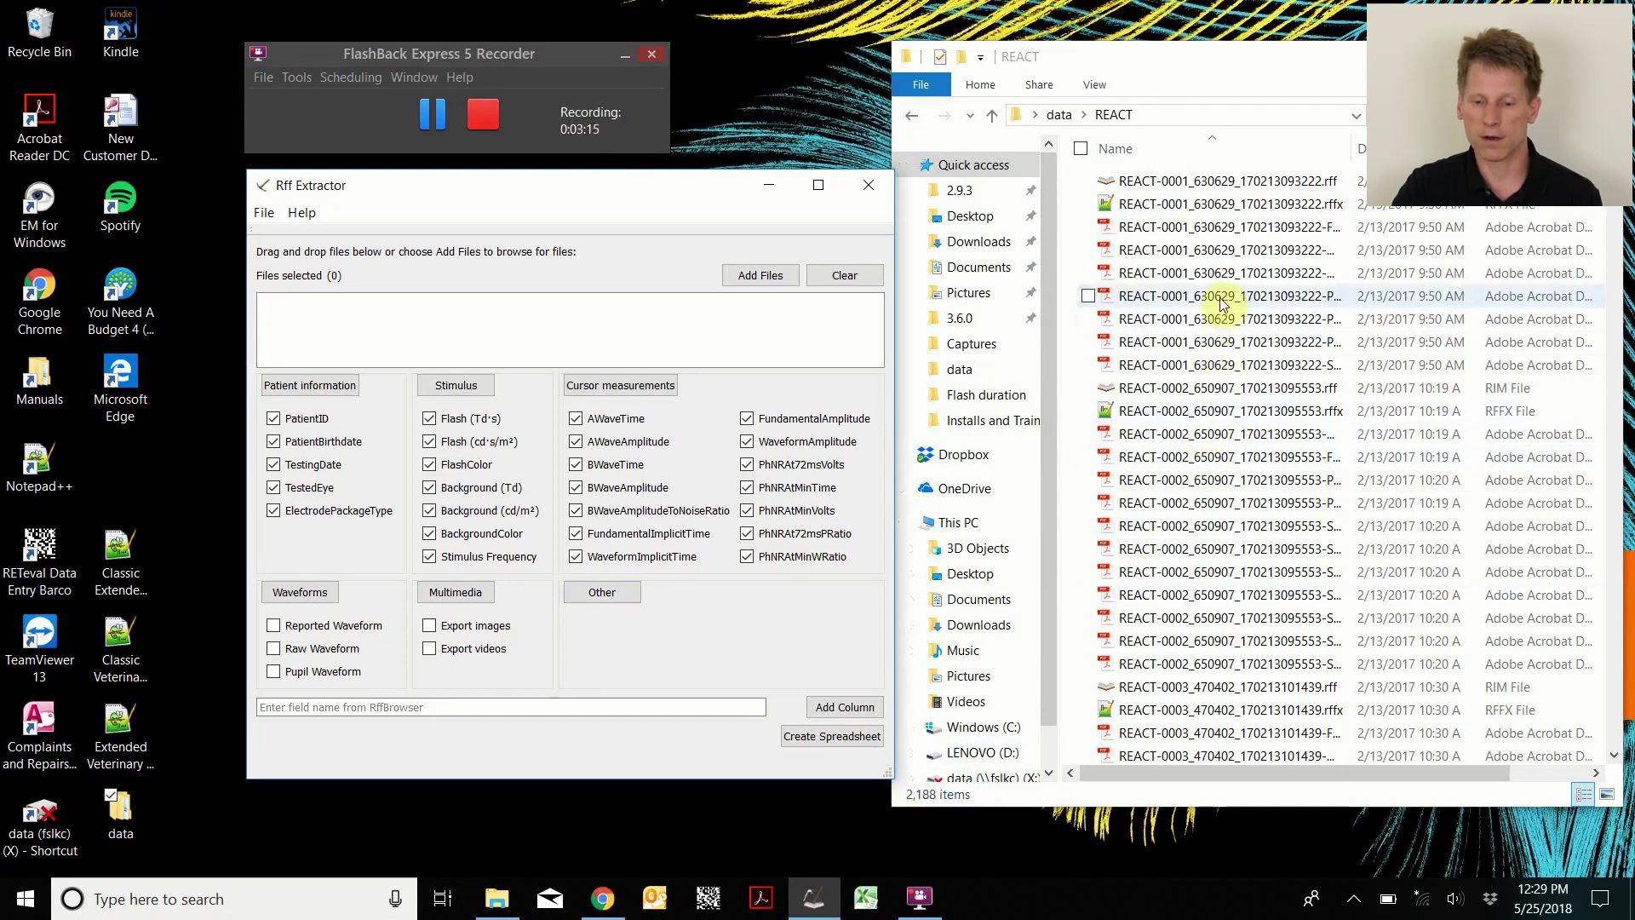
click(1226, 384)
key(ctrl+a)
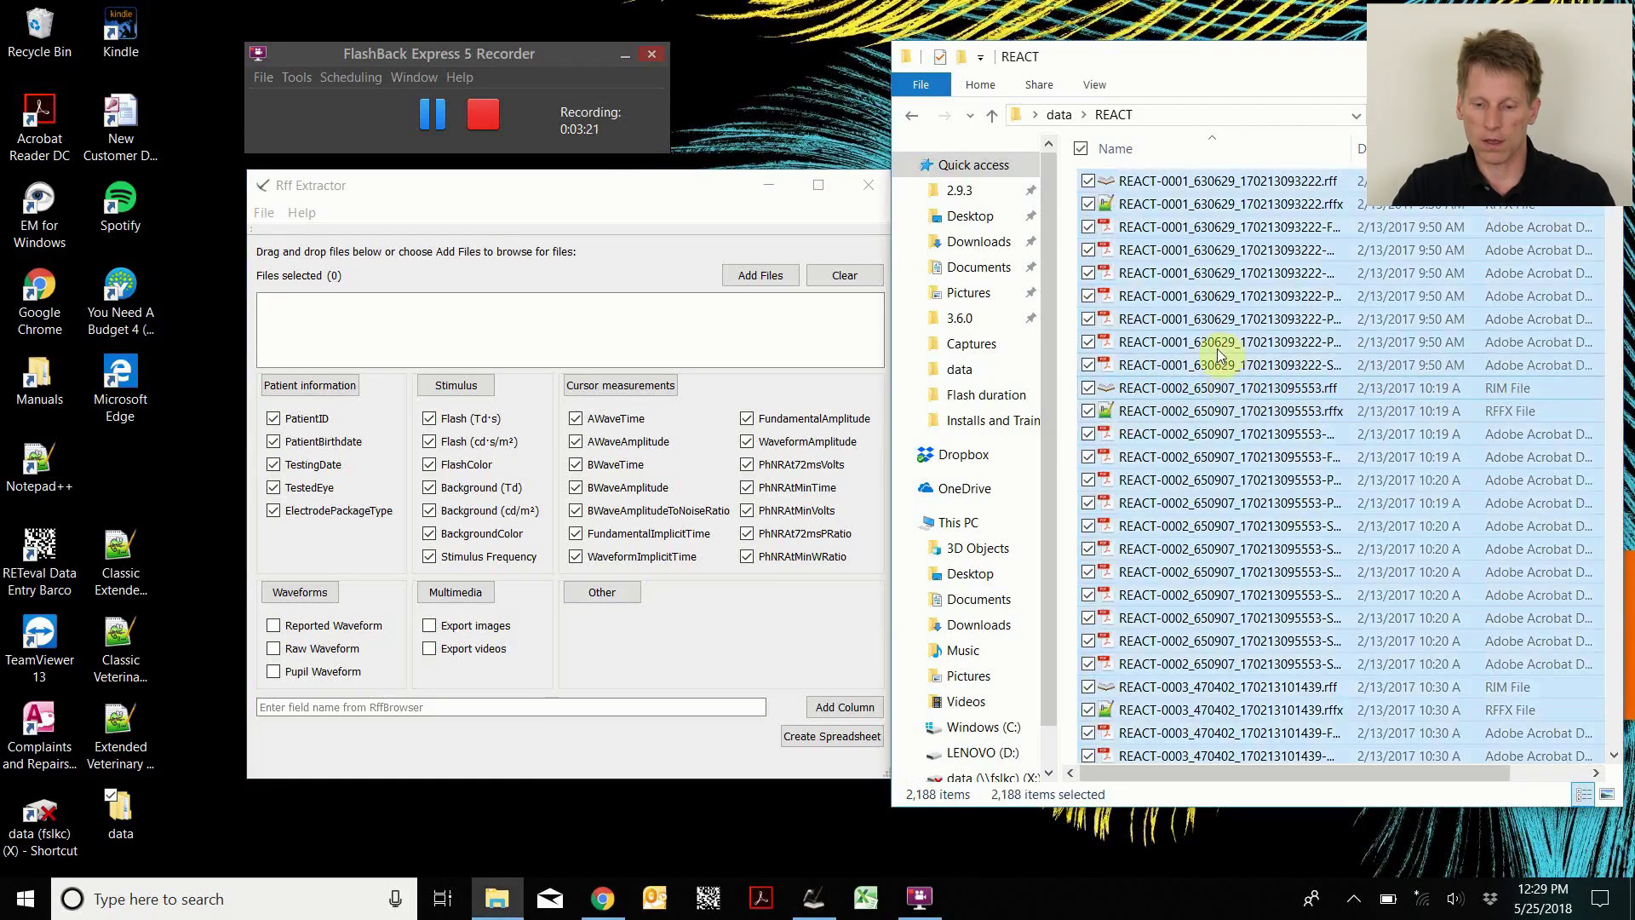
drag(1219, 349, 743, 324)
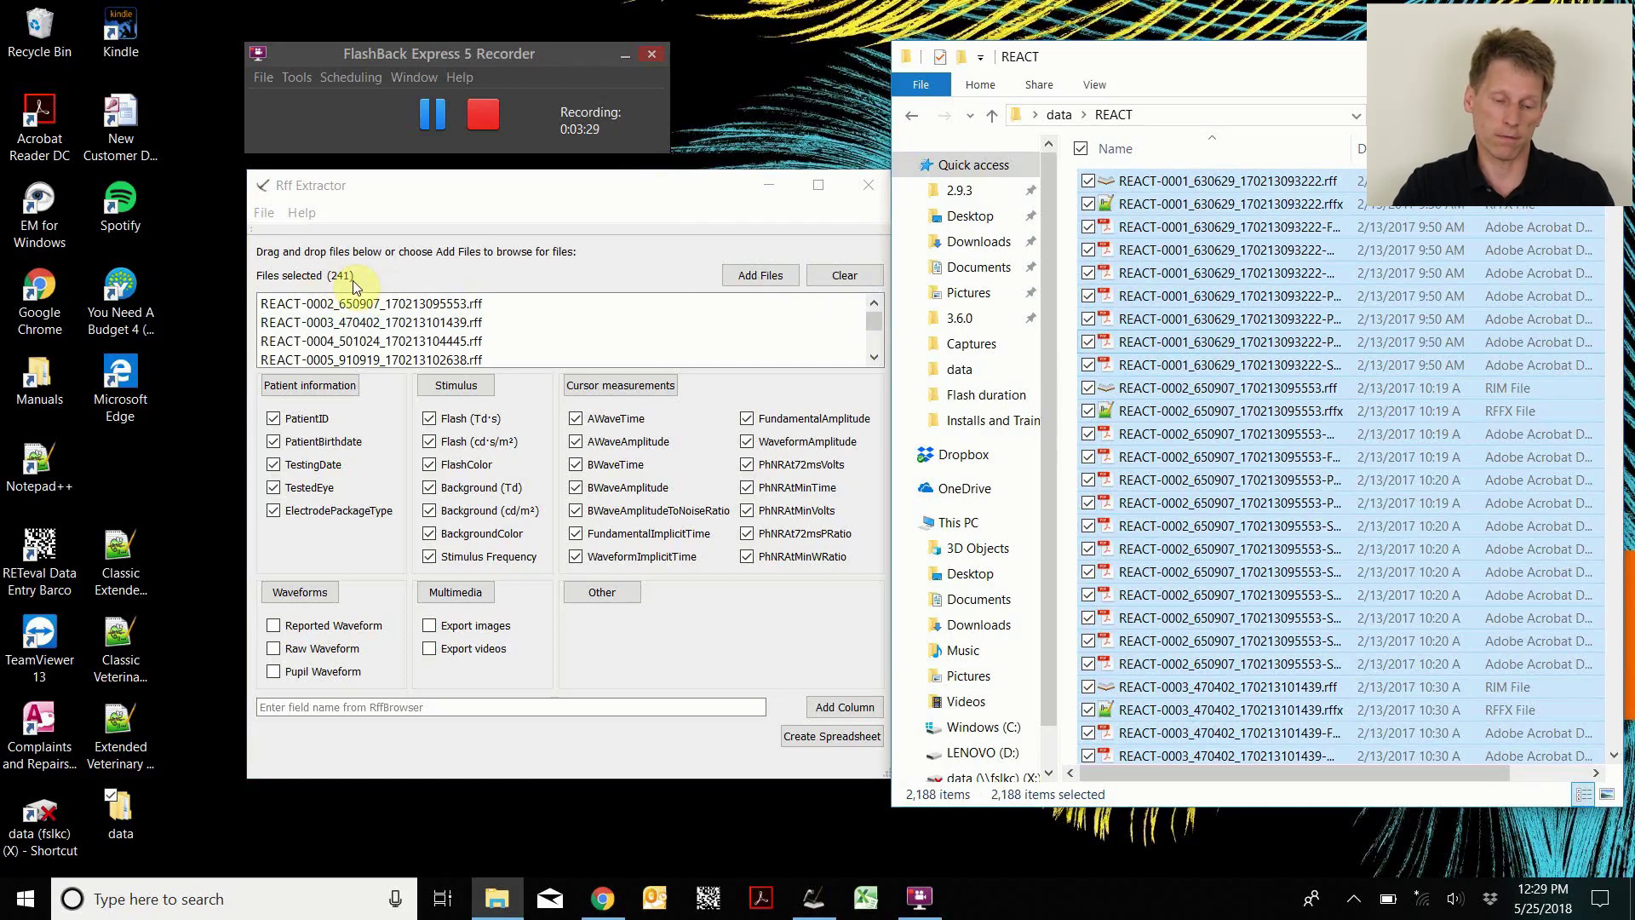
Exclude PatientID, TestedEye and ElectrodePackageType, and export the spreadsheet as a CSV file named age in the data\REACT folder.
click(297, 421)
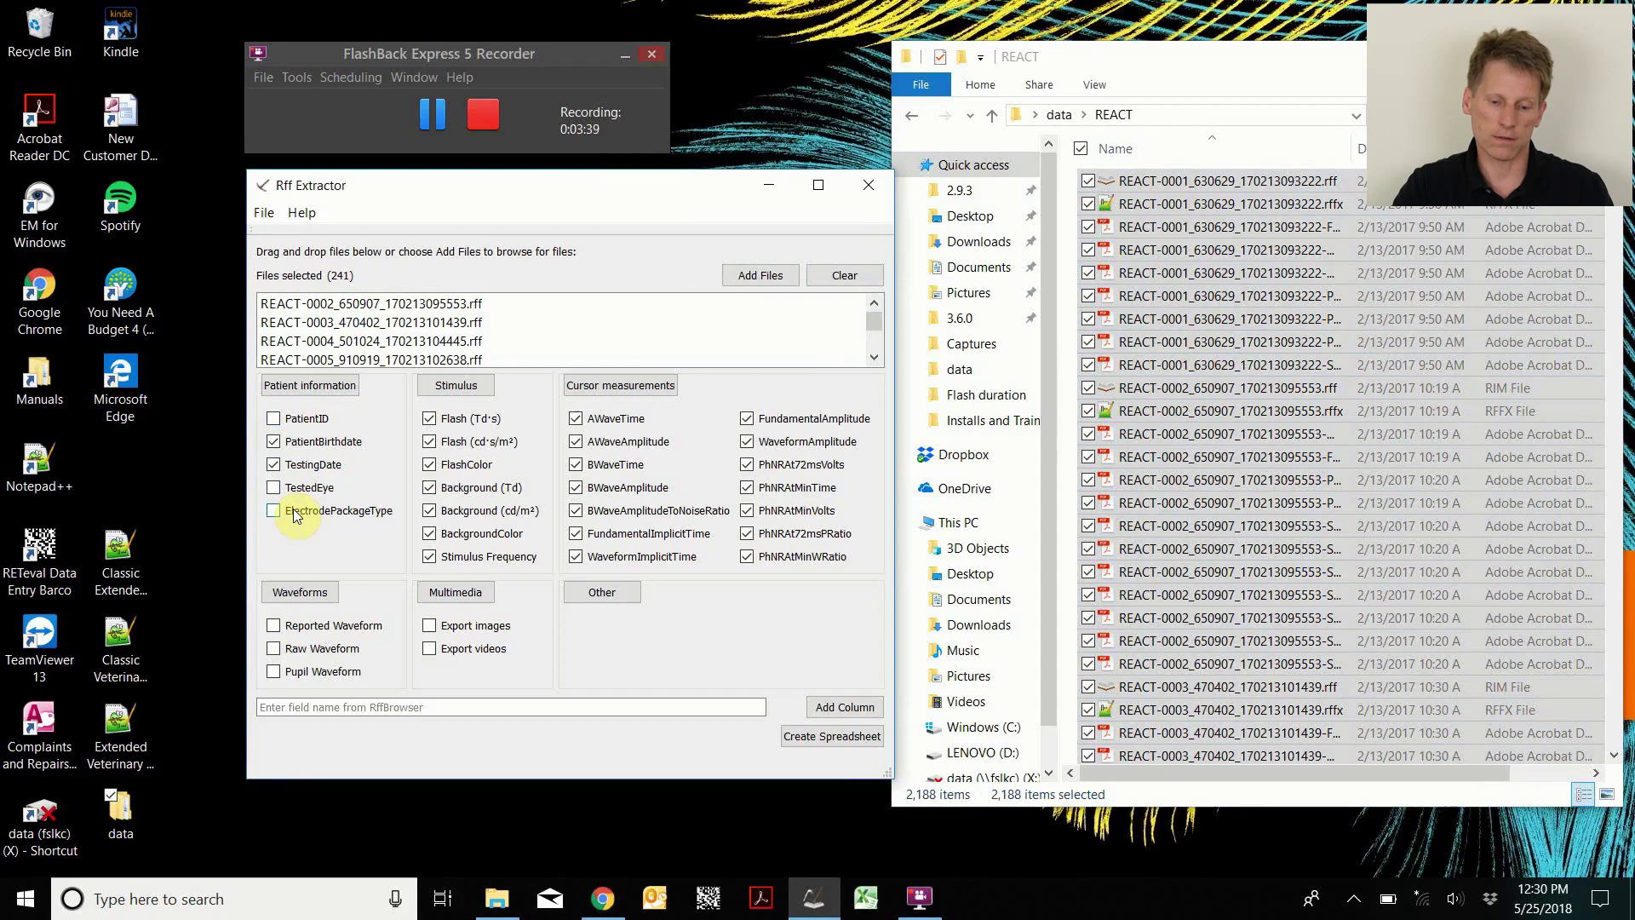
click(832, 738)
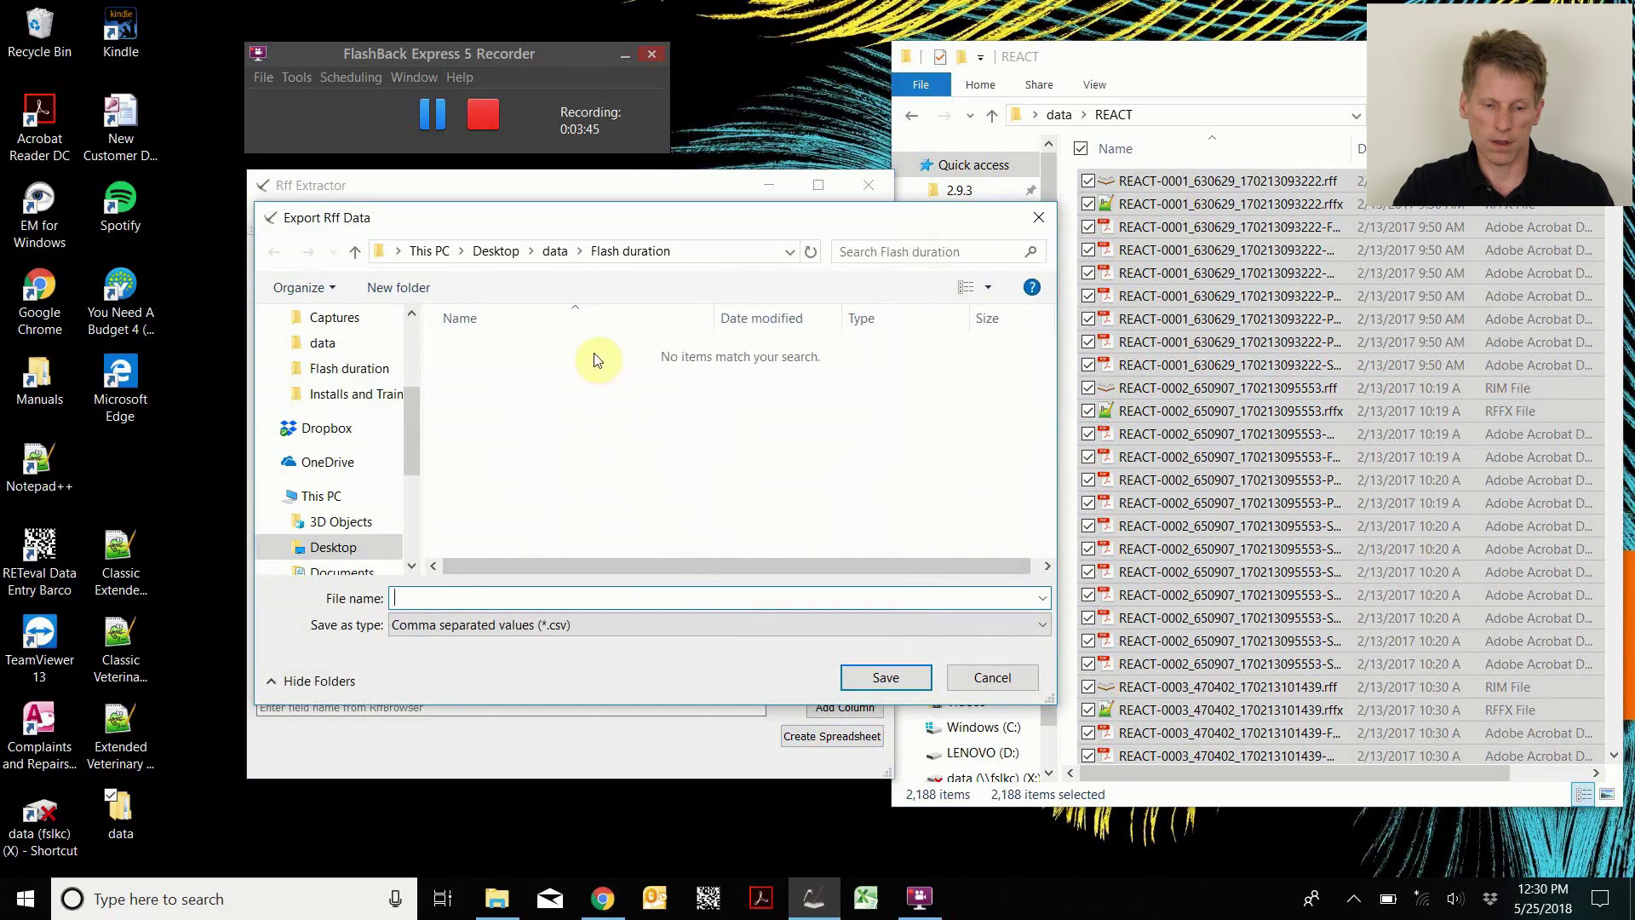
click(555, 251)
double_click(477, 376)
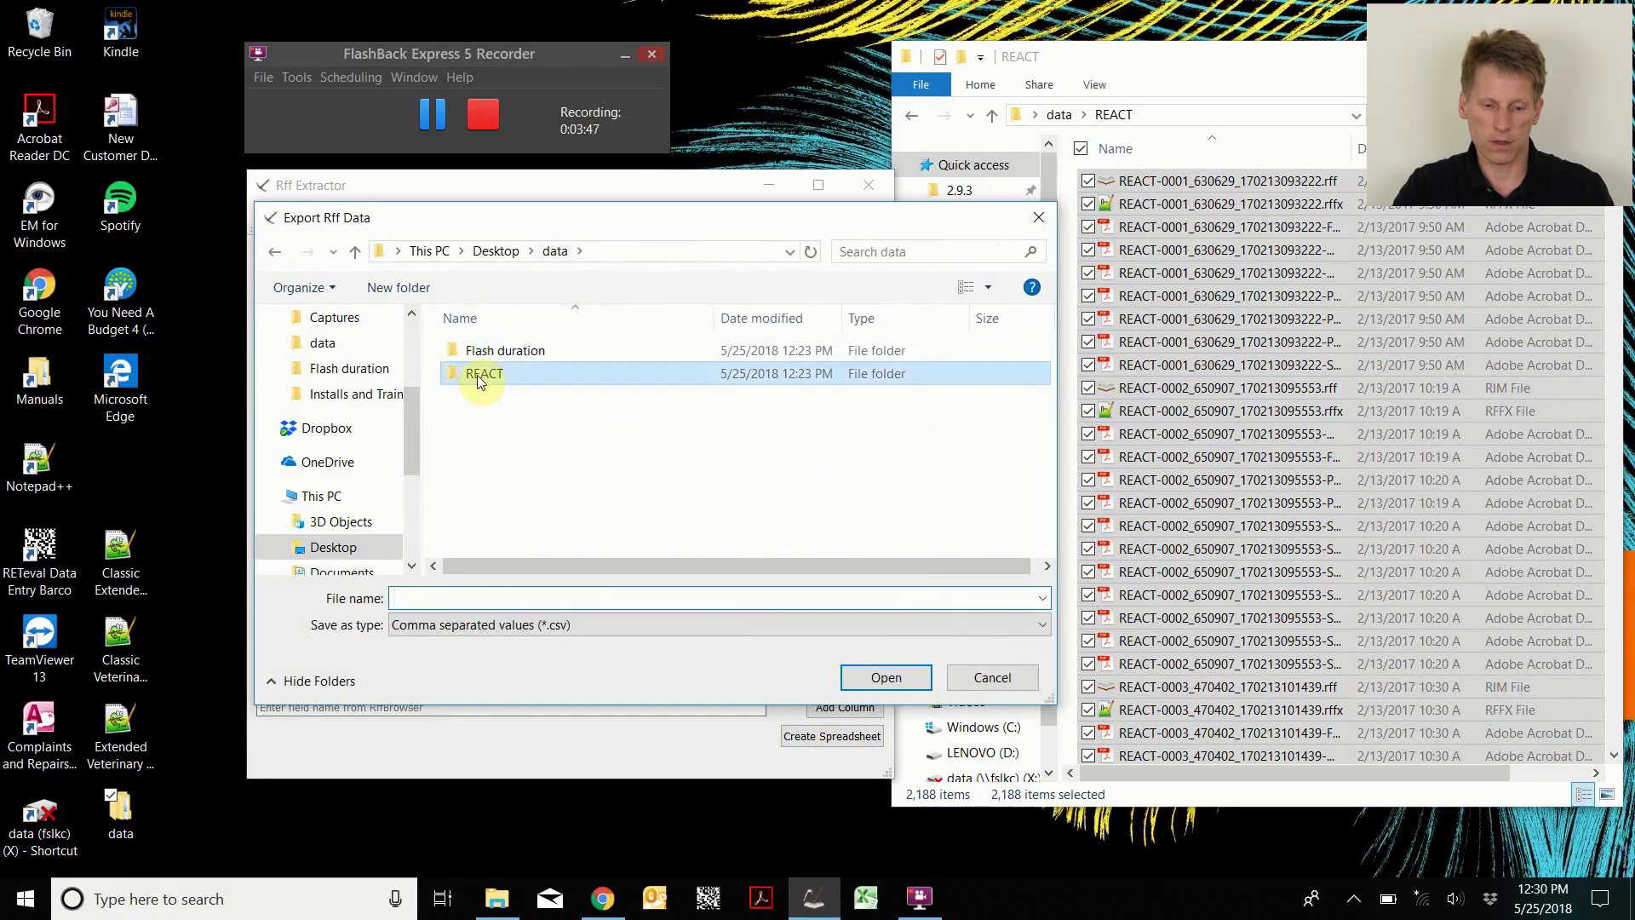
click(516, 597)
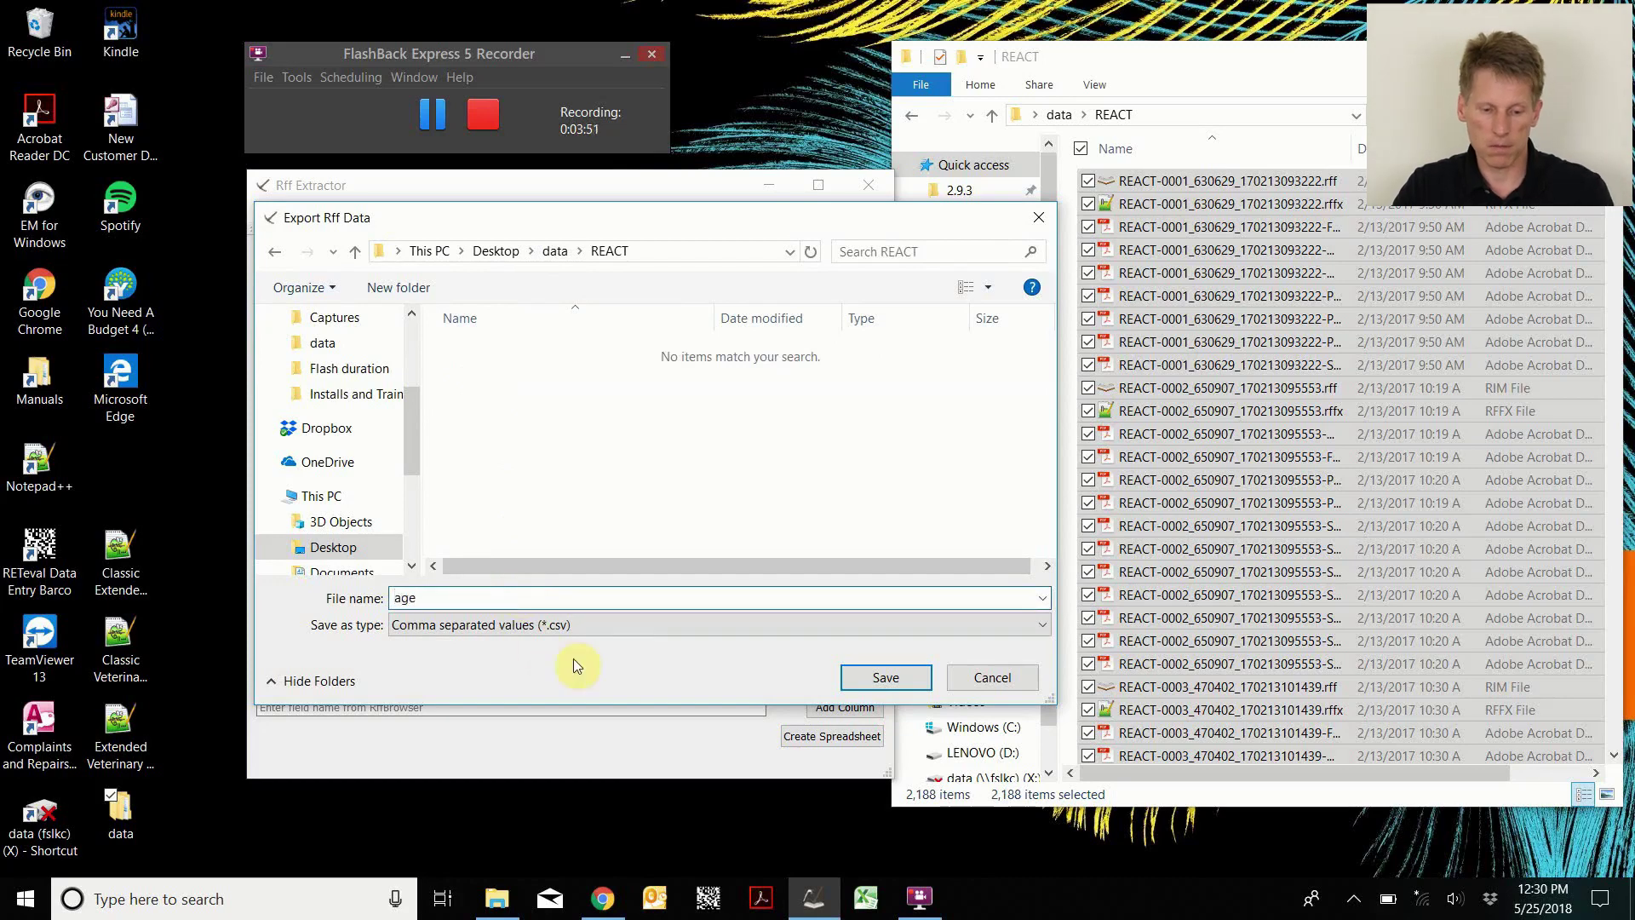
click(887, 681)
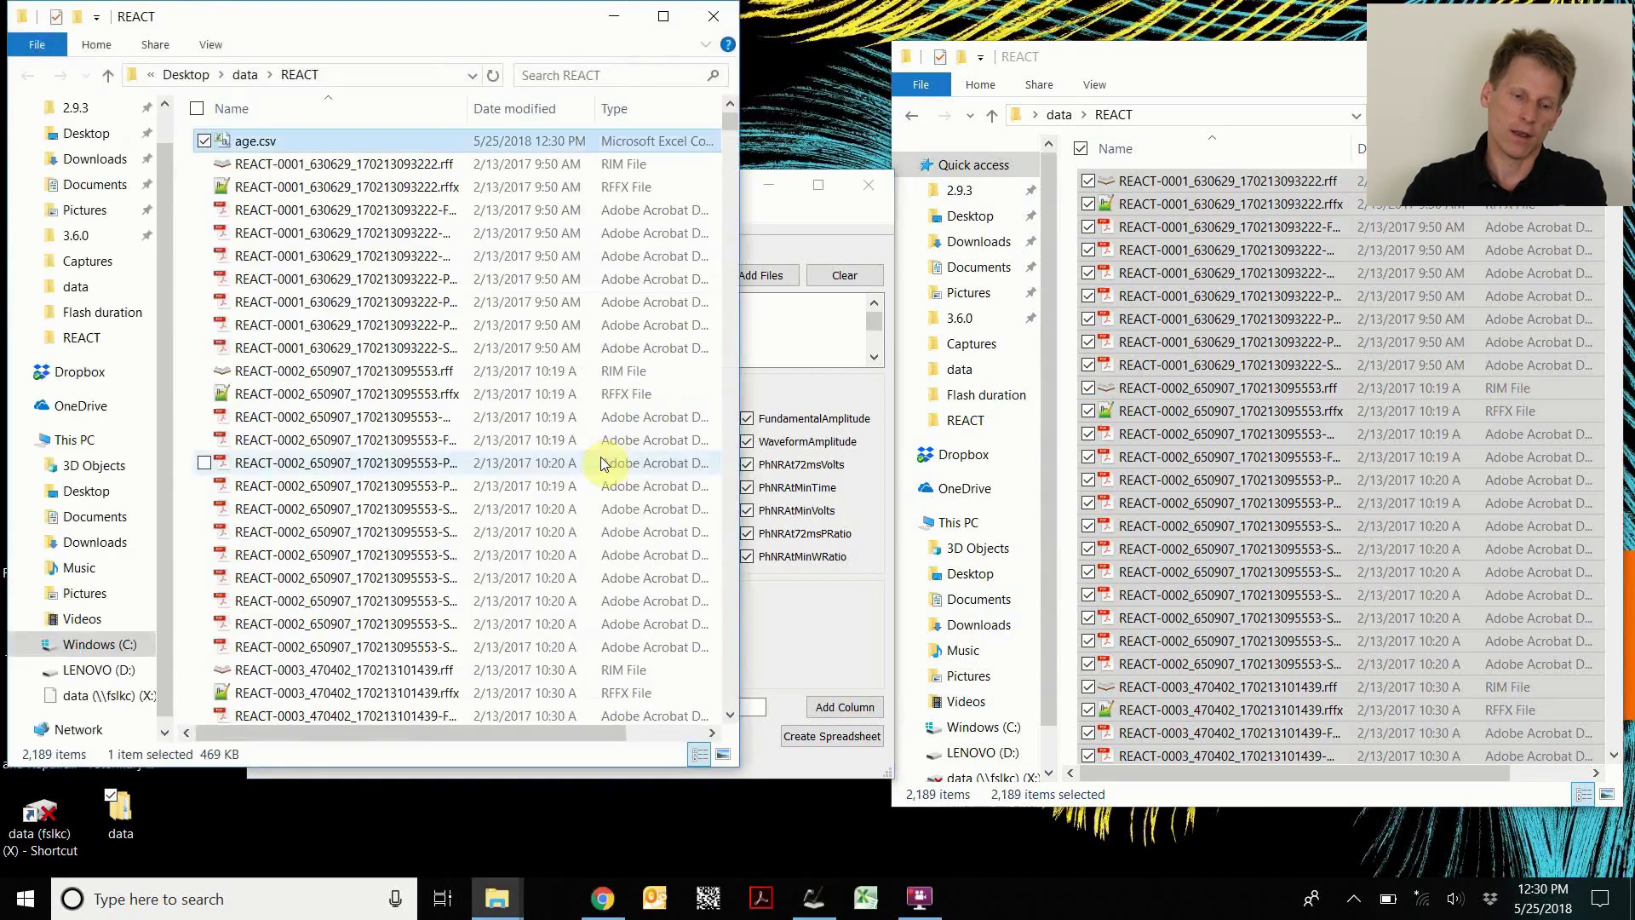
Open the exported age.csv in Excel and widen the PatientBirthdate and TestingDate columns to make their contents readable.
click(280, 142)
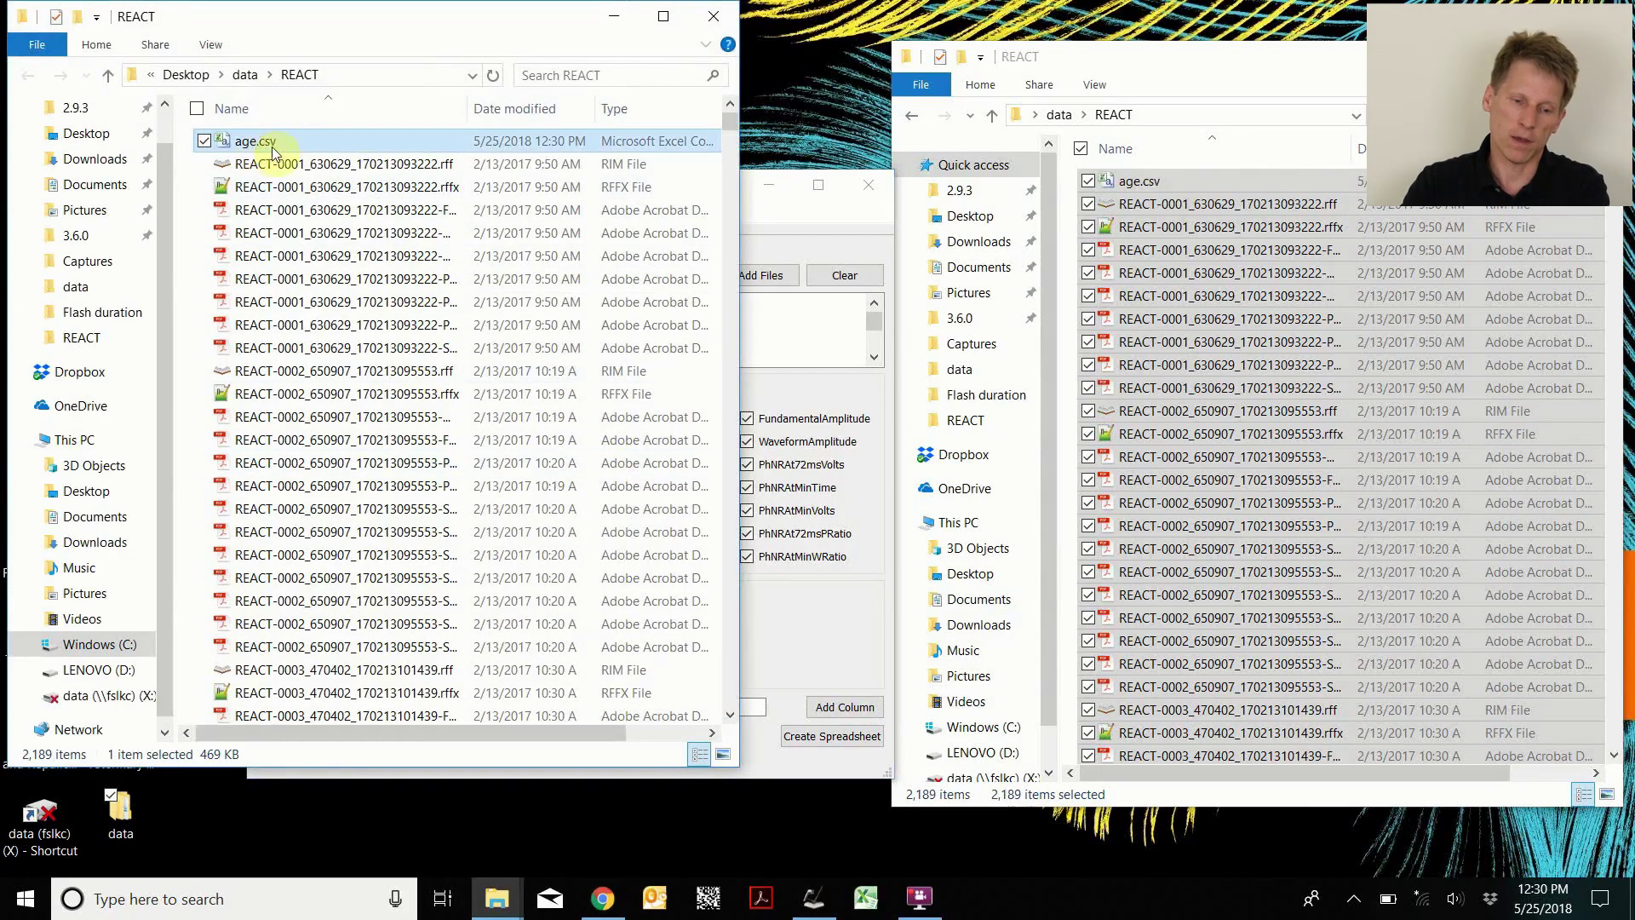
double_click(273, 146)
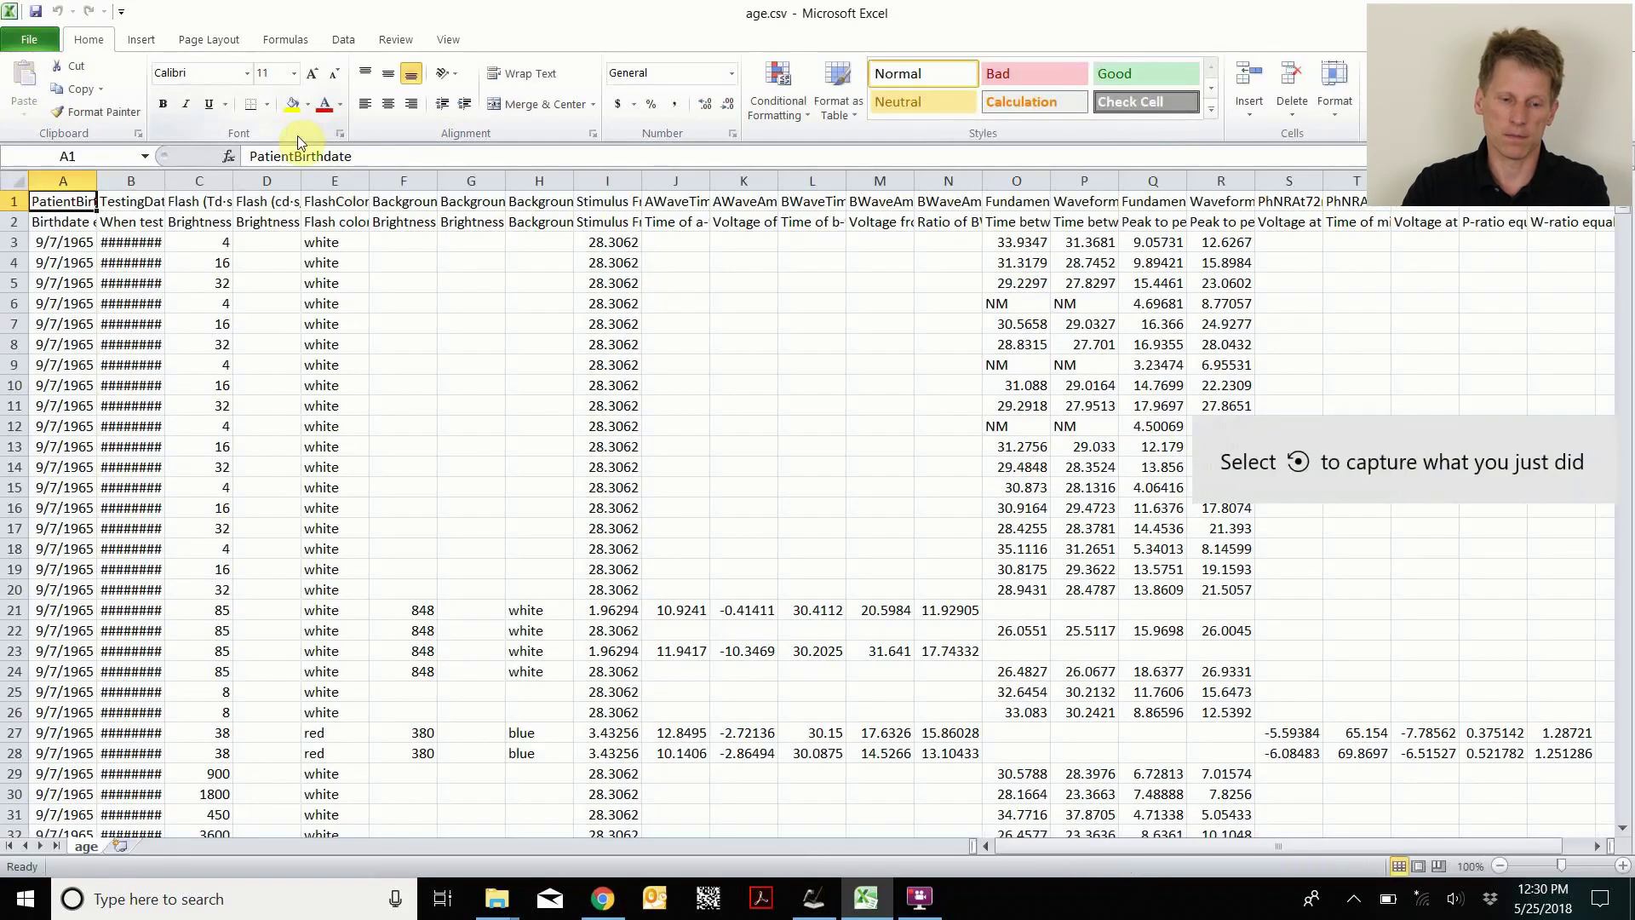
drag(96, 180, 155, 179)
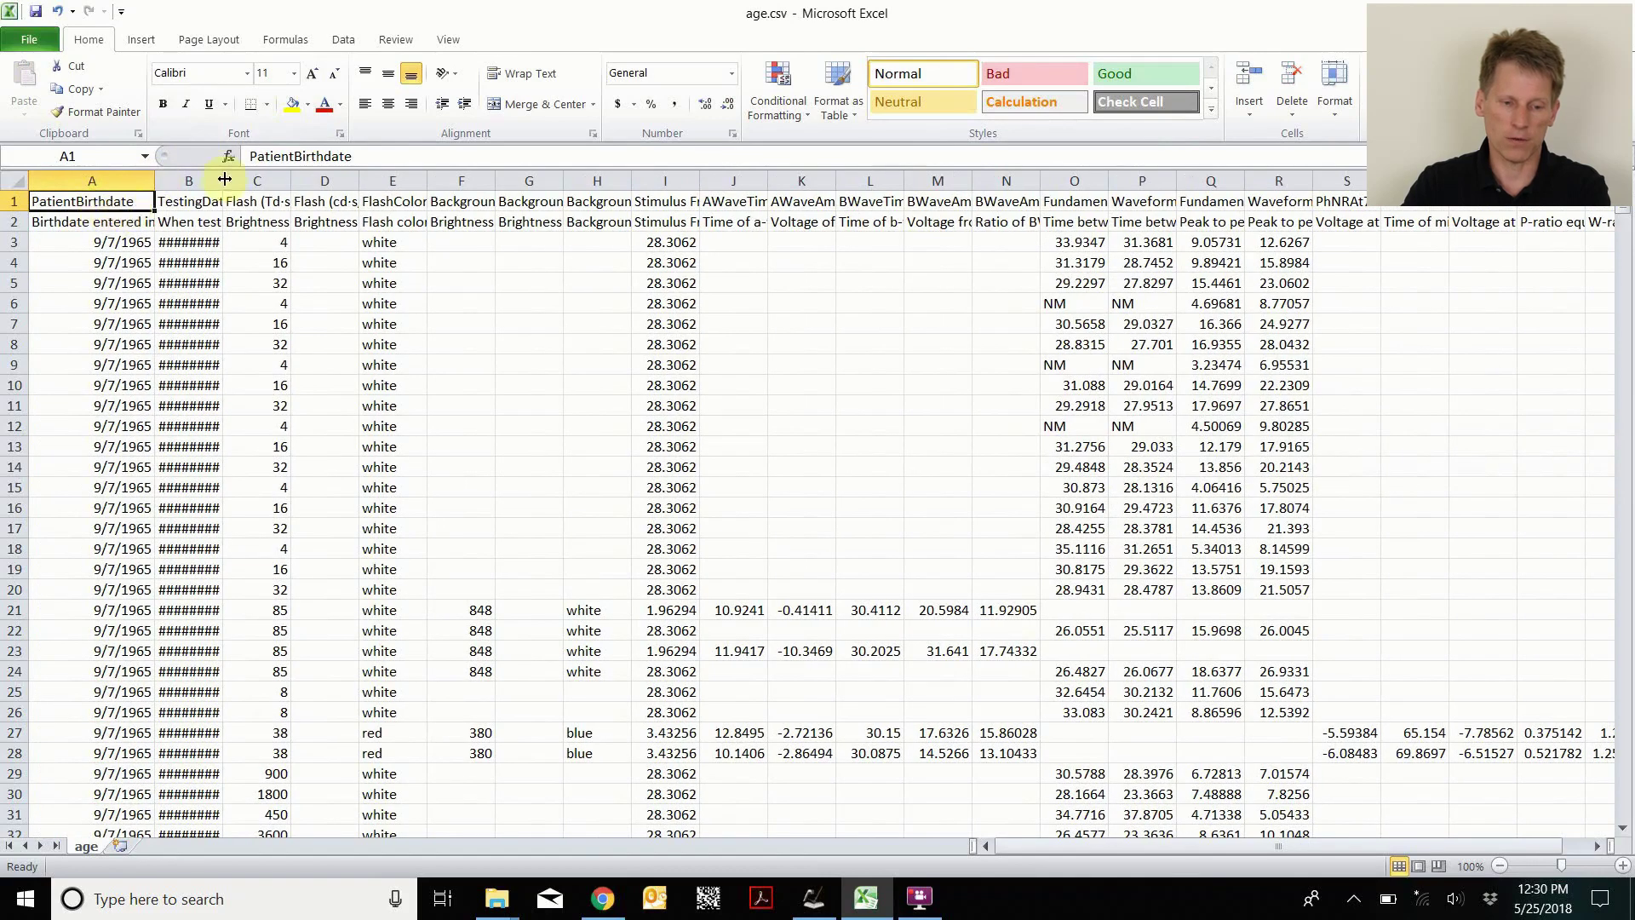
drag(223, 180, 269, 181)
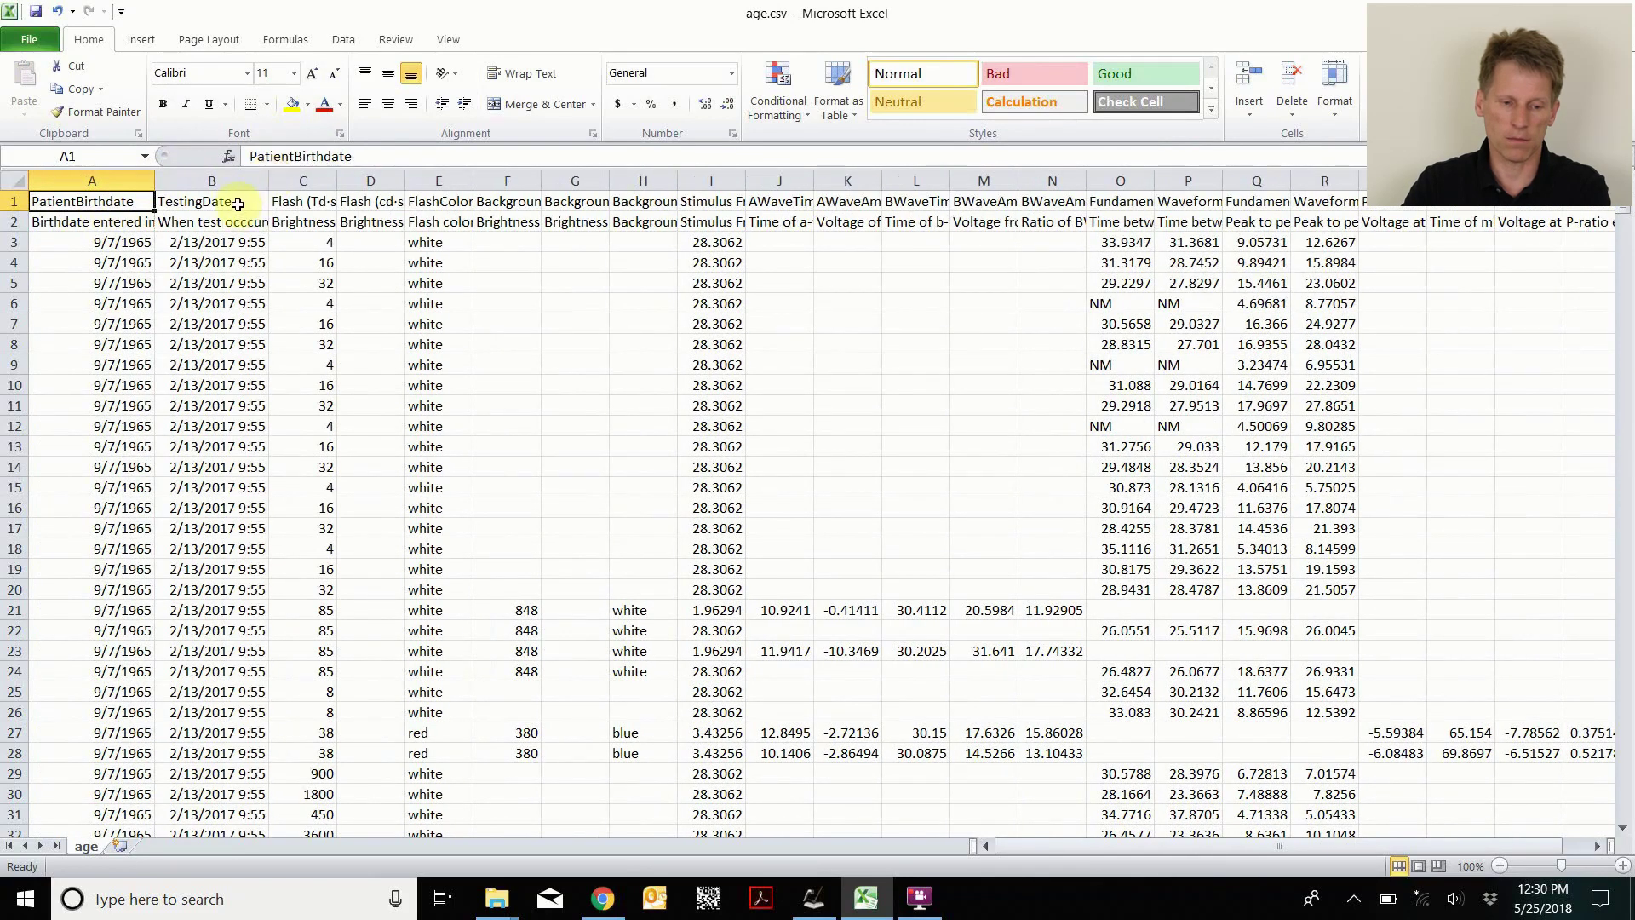
drag(155, 178, 243, 180)
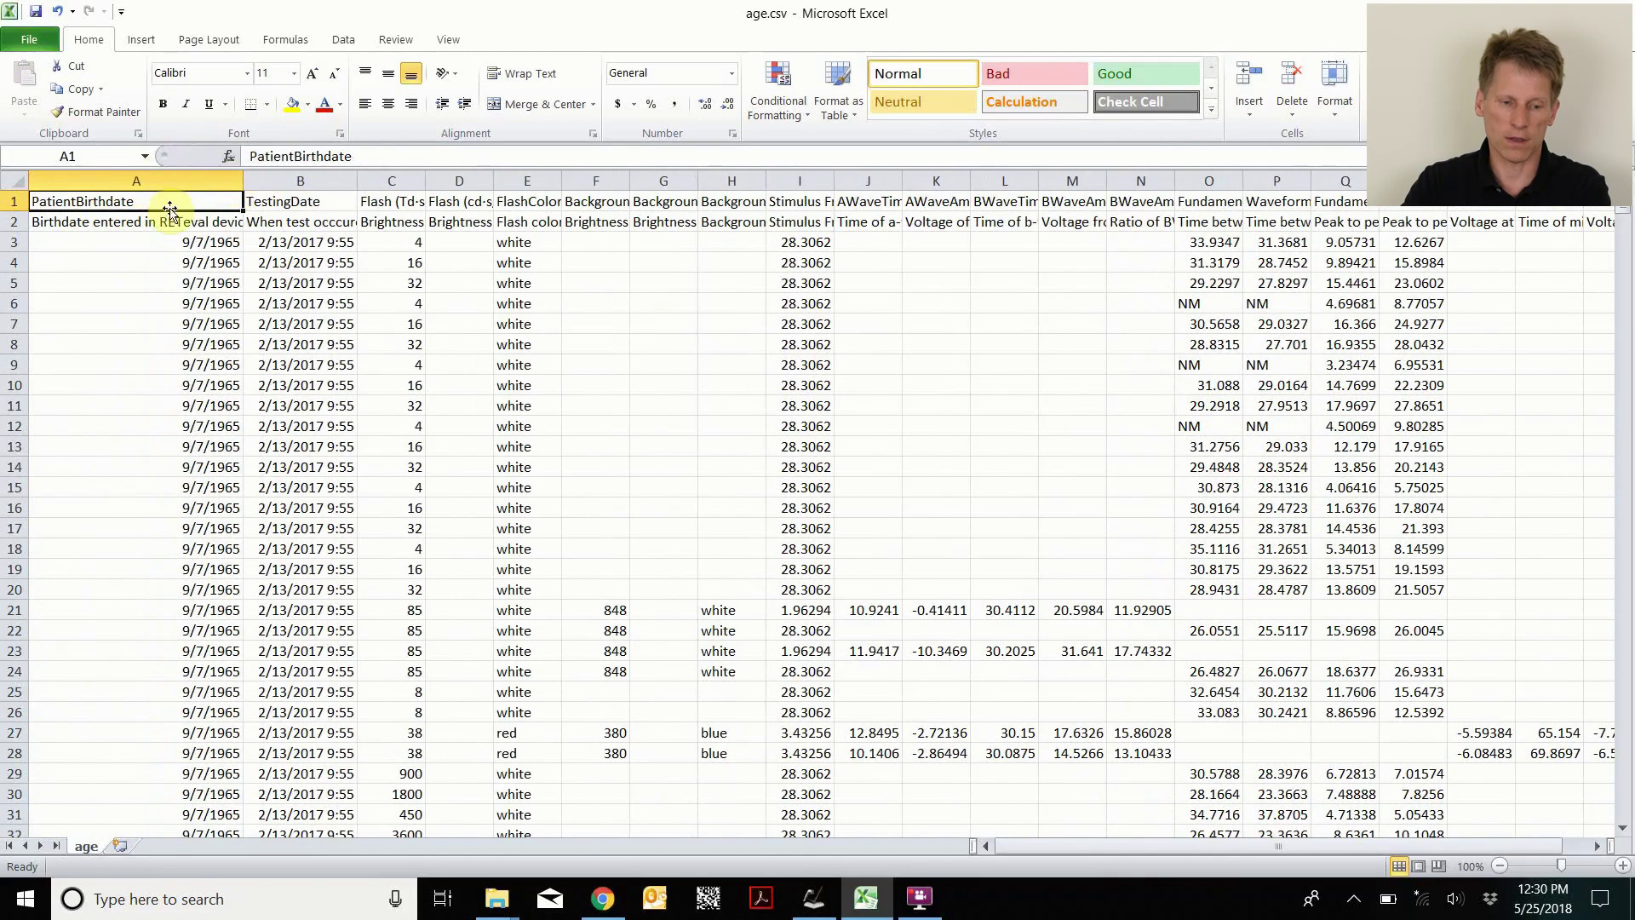
click(170, 221)
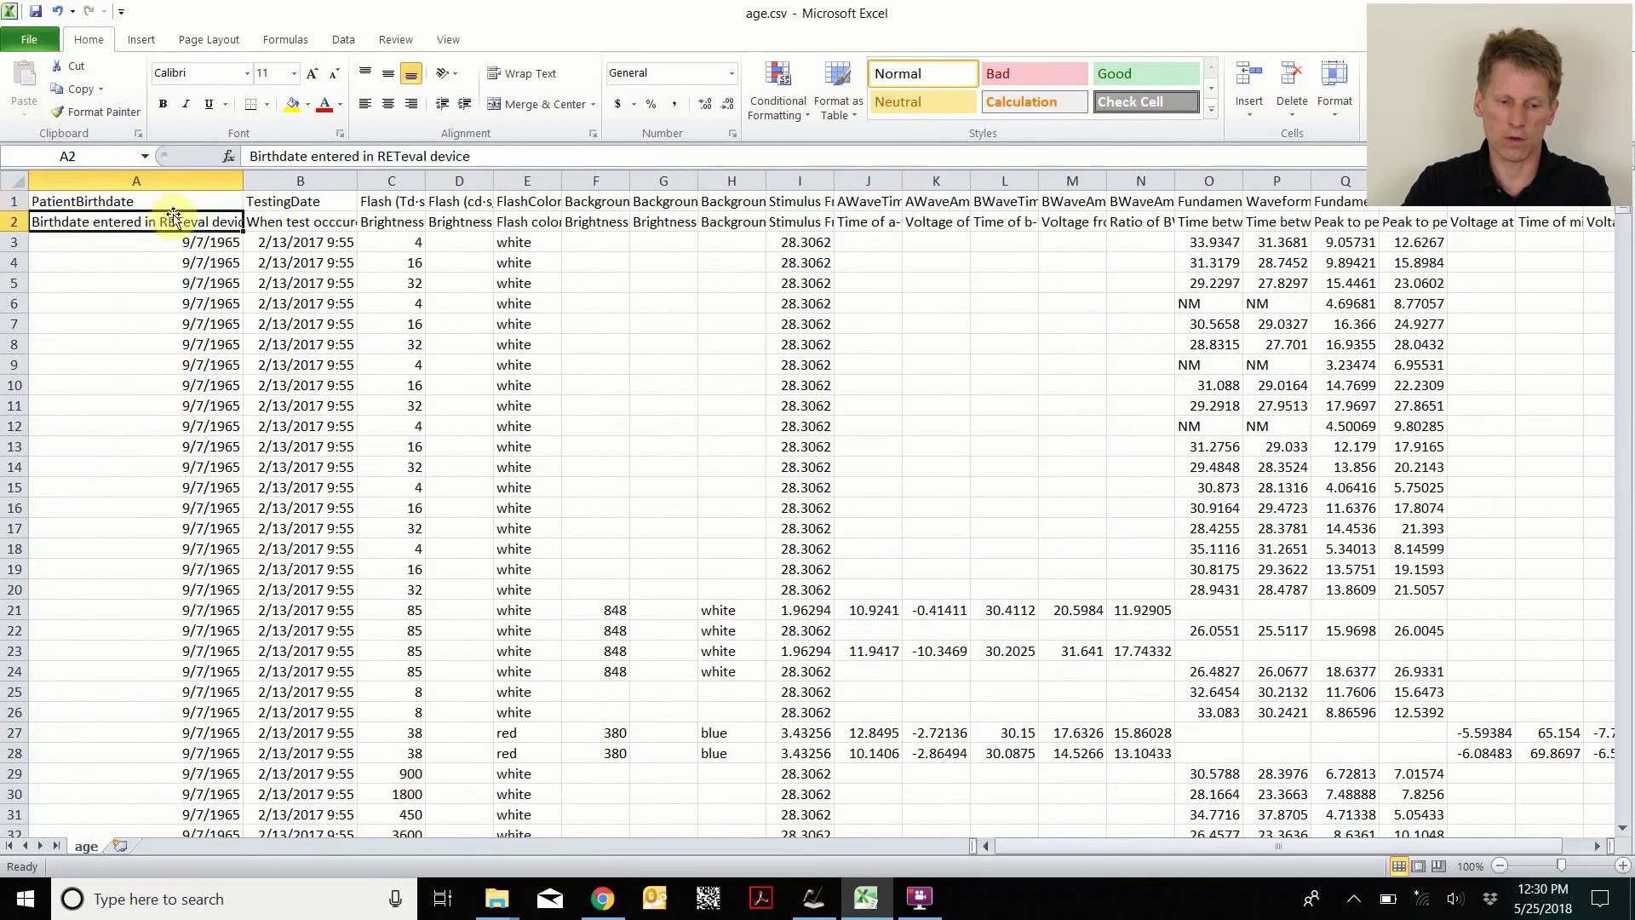
drag(242, 180, 208, 180)
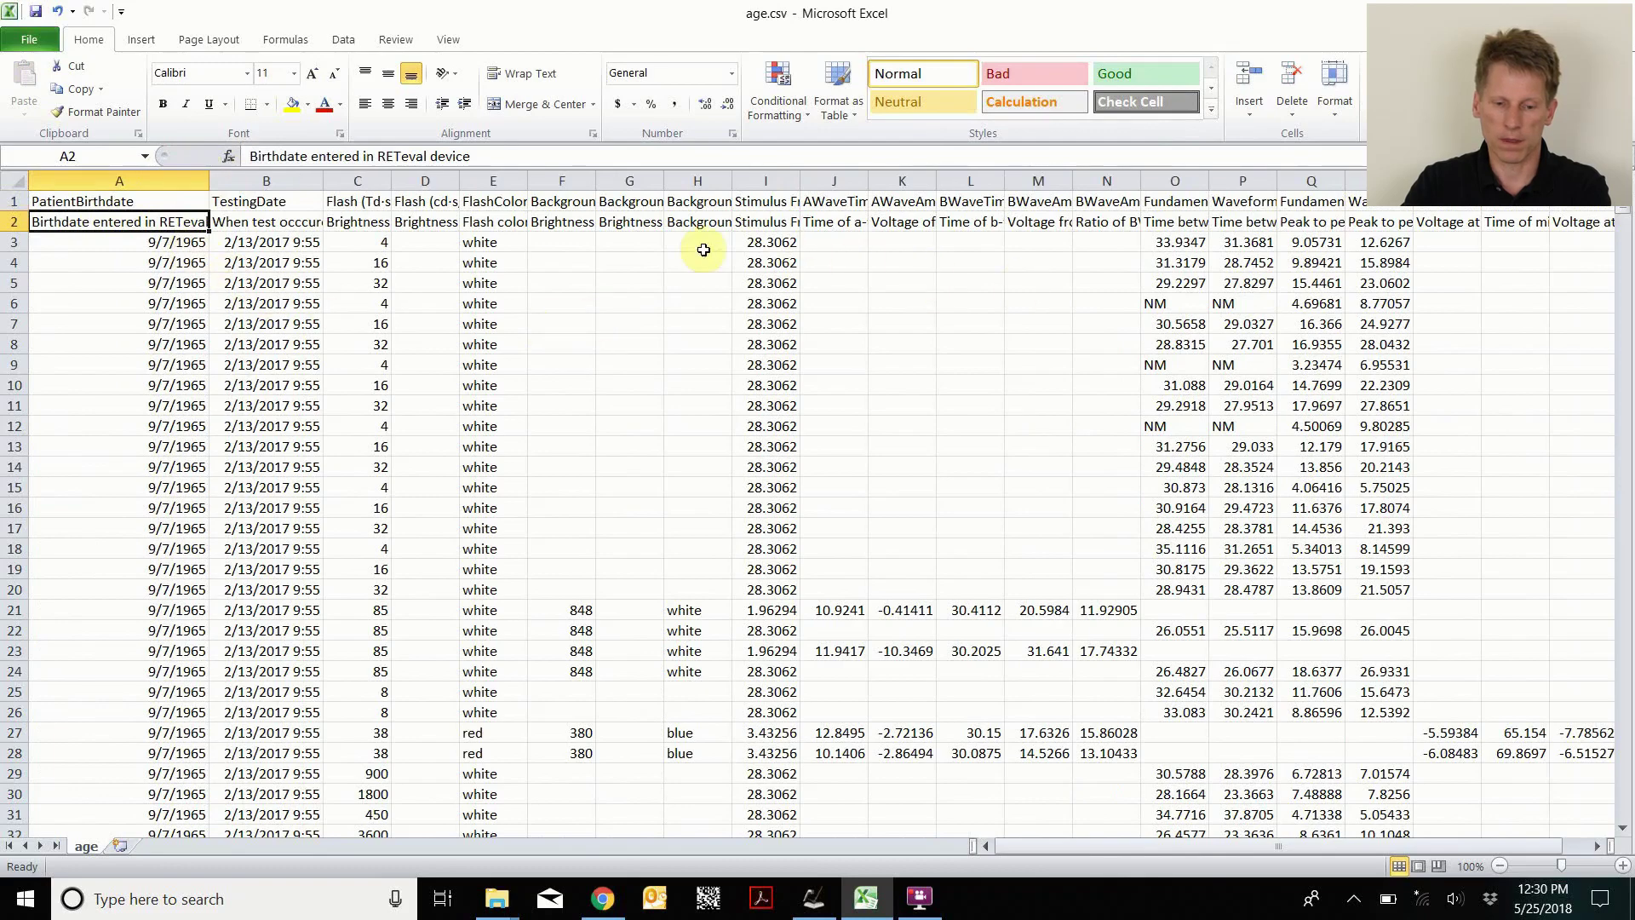
Insert a new column directly after TestingDate and give it the header Age.
scroll(390, 354, down, 18)
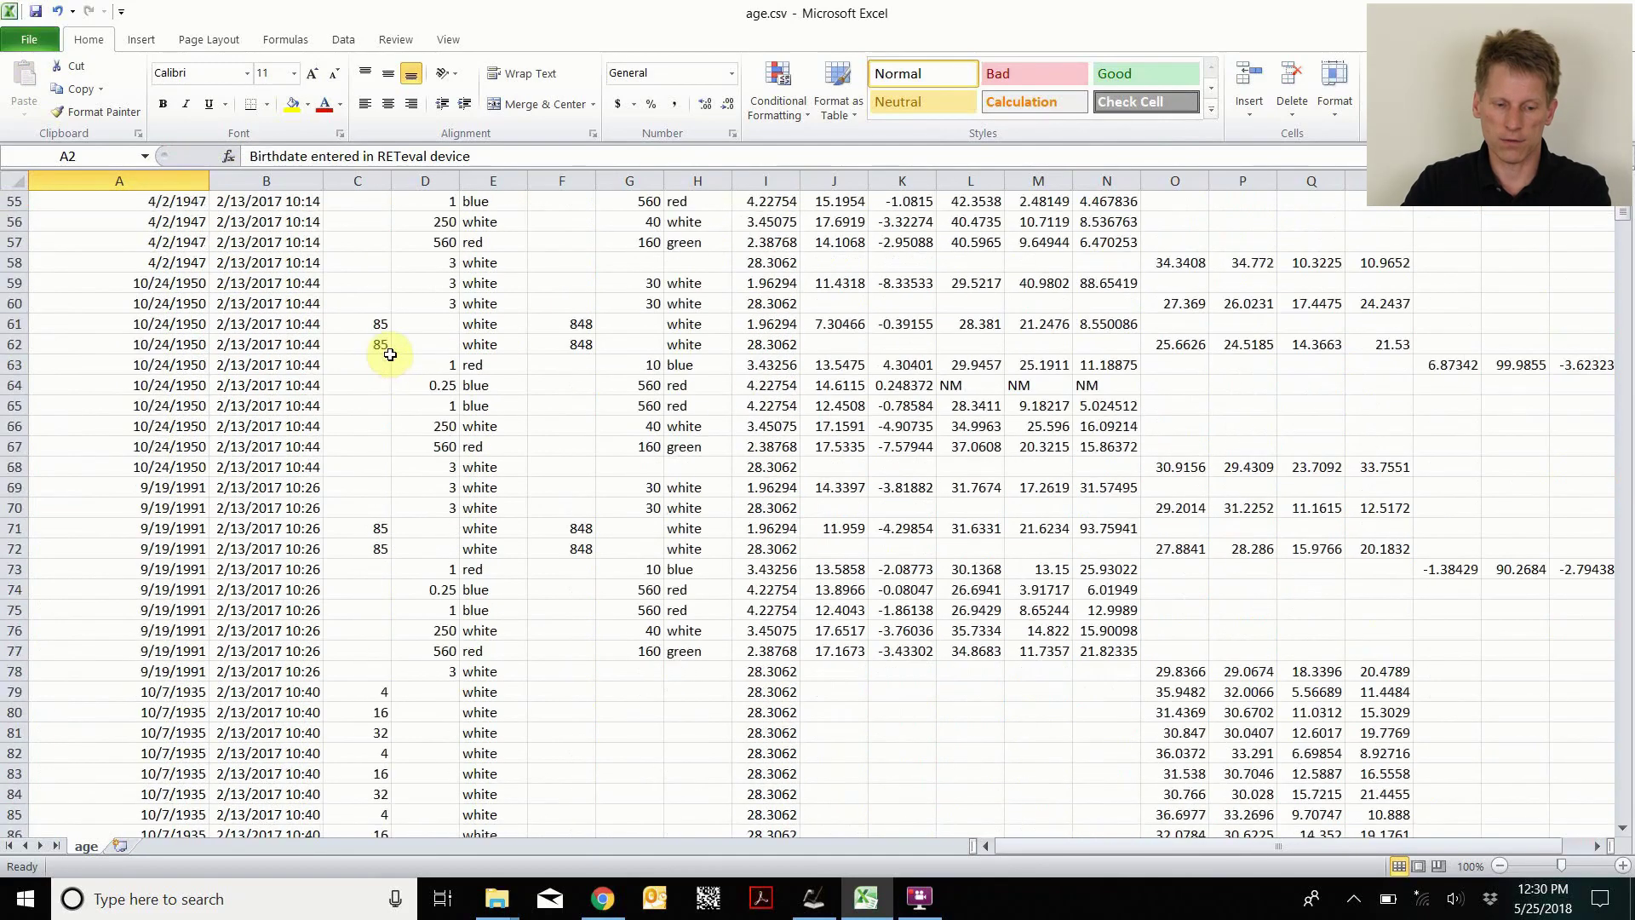
scroll(390, 354, down, 6)
scroll(390, 354, up, 20)
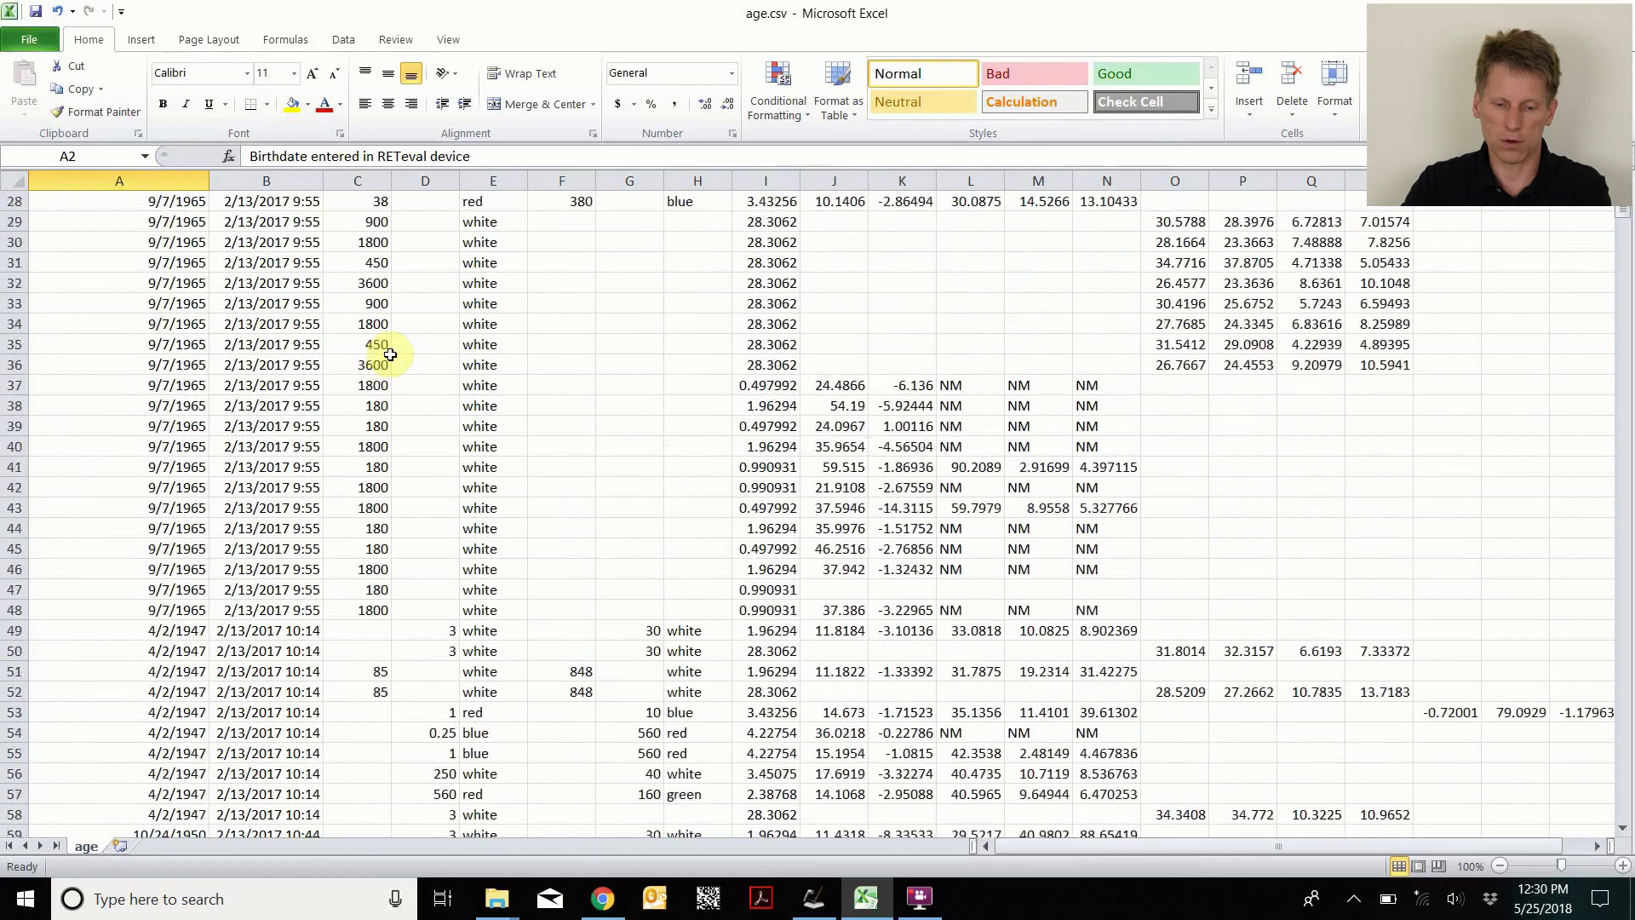
click(357, 181)
right_click(359, 179)
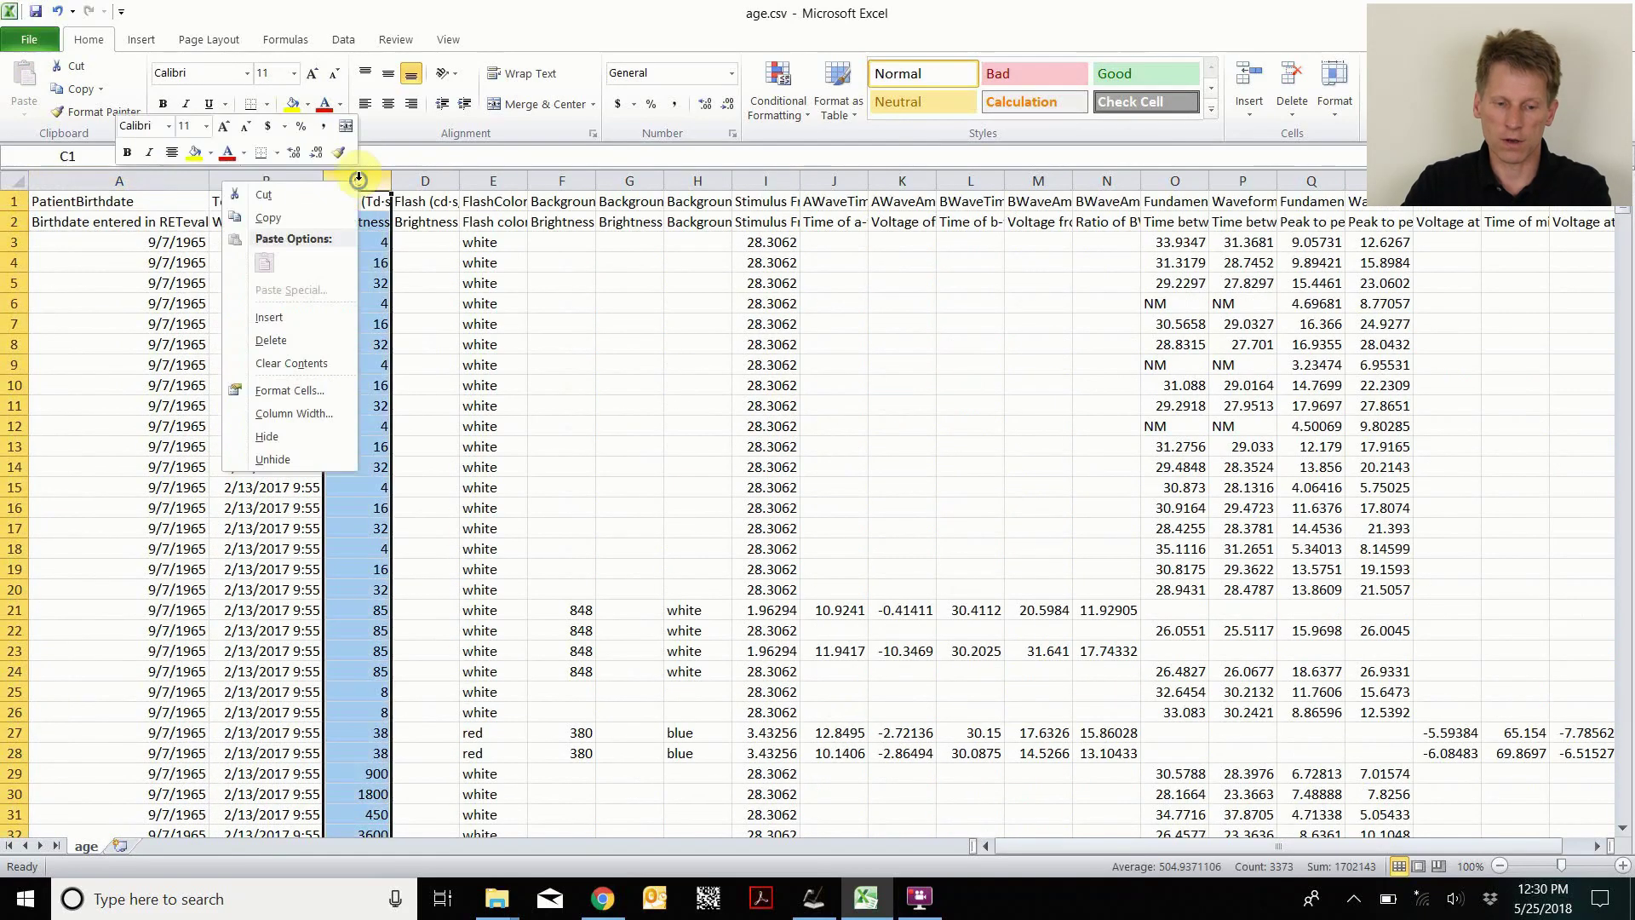
click(294, 319)
click(386, 202)
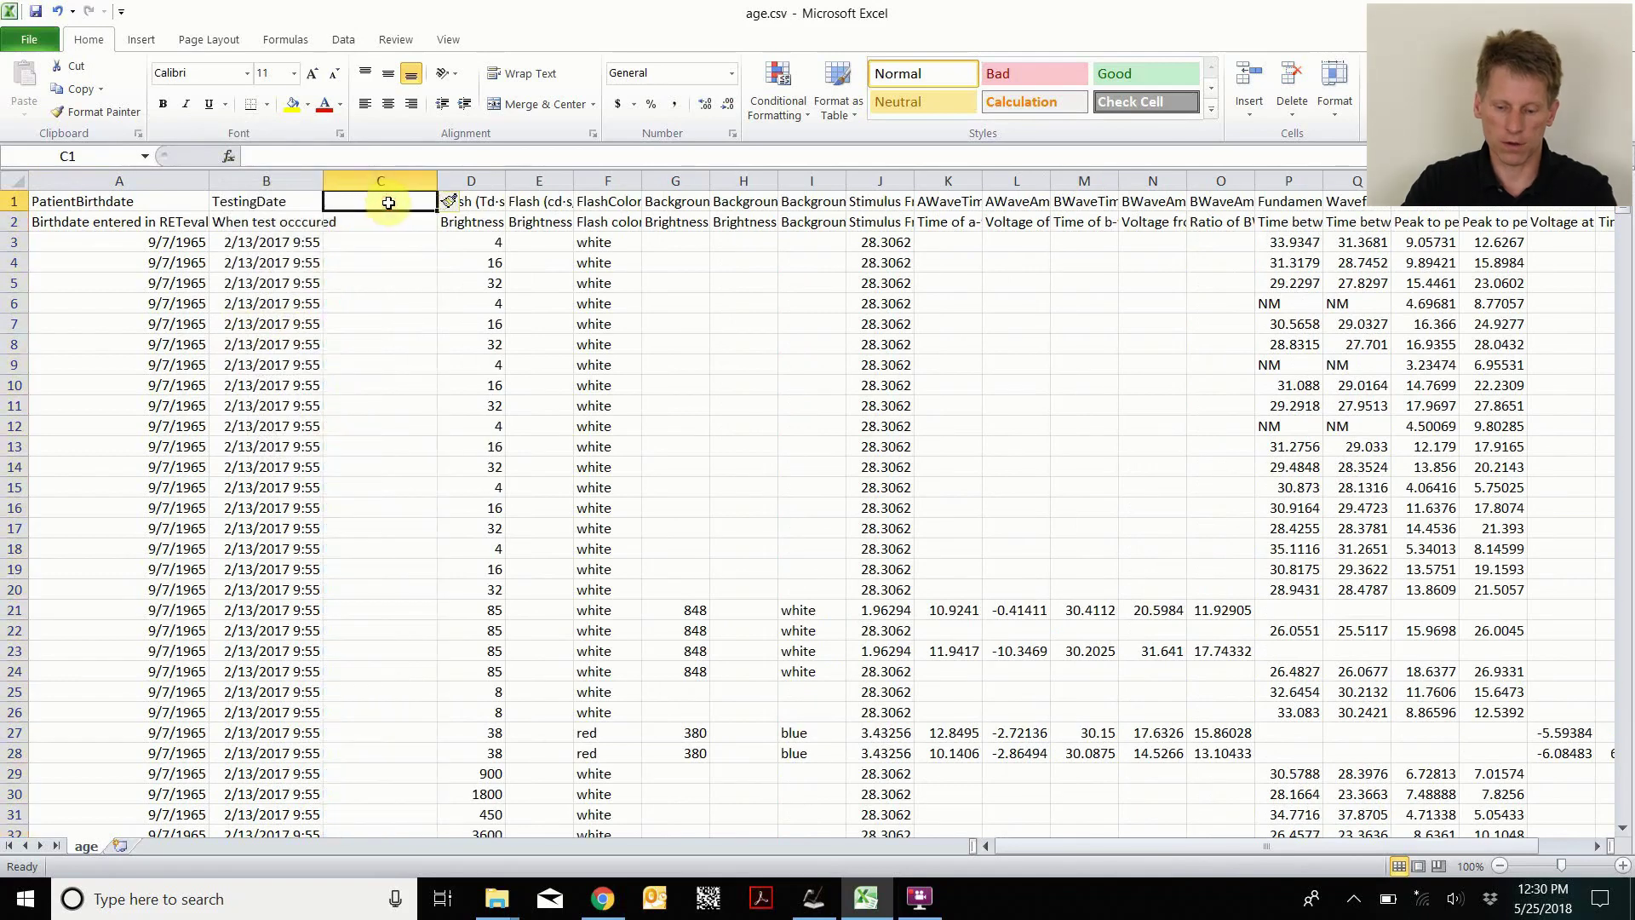
text(Age)
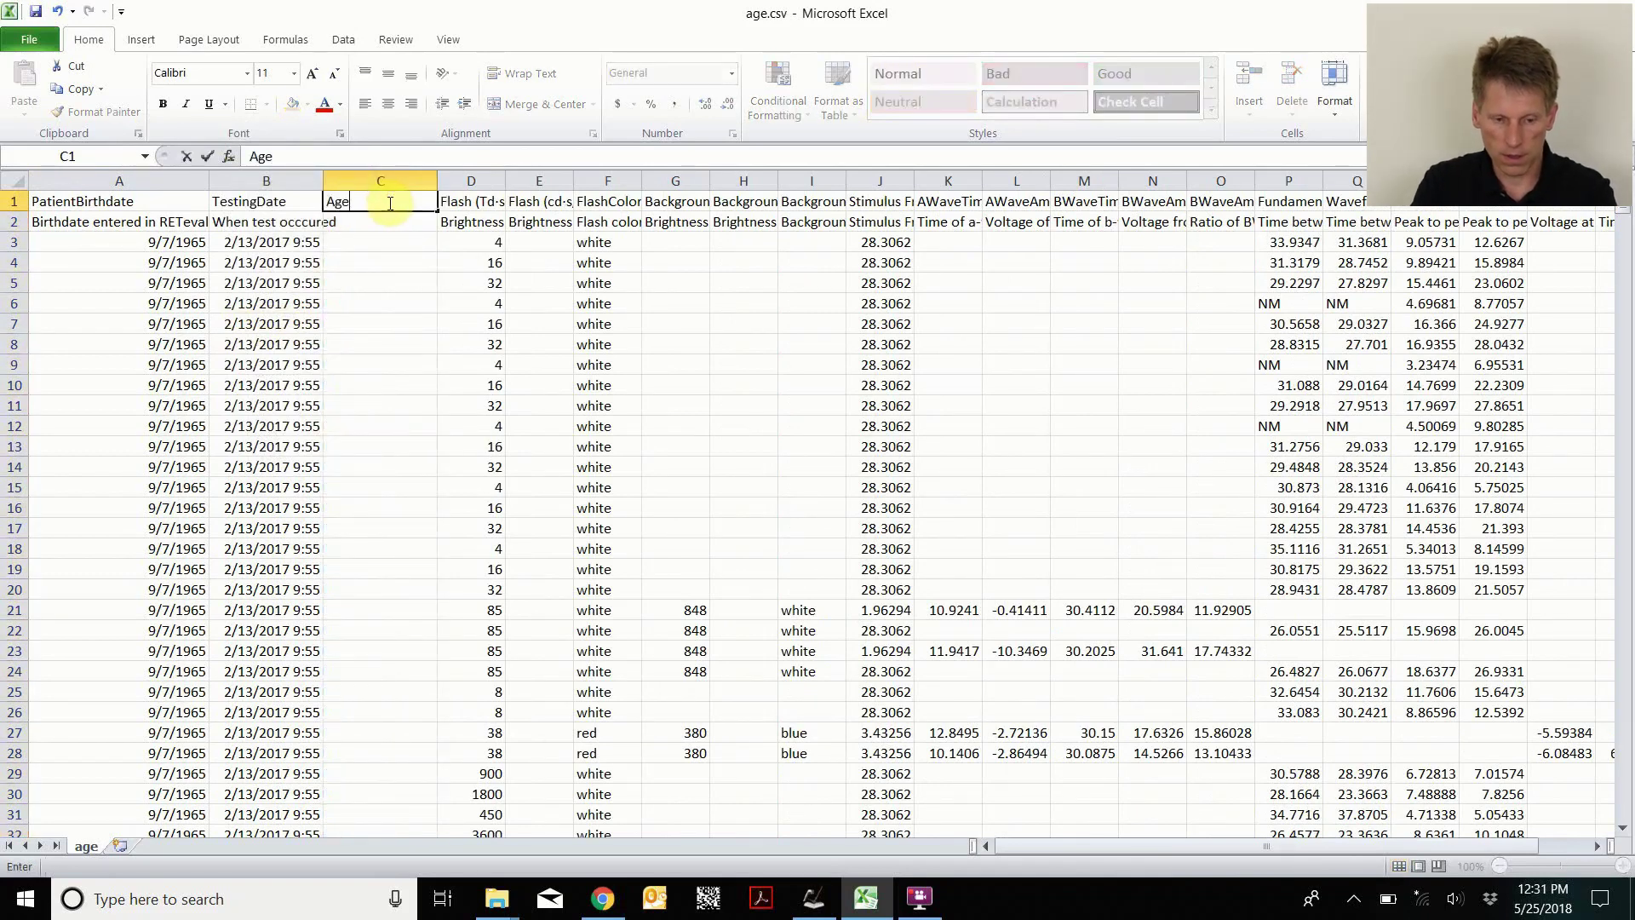
key(Return)
Enter the formula =(B3-A3)/365.25 in cell C3 to calculate the patient's age in years at testing.
key(Return)
text(=)
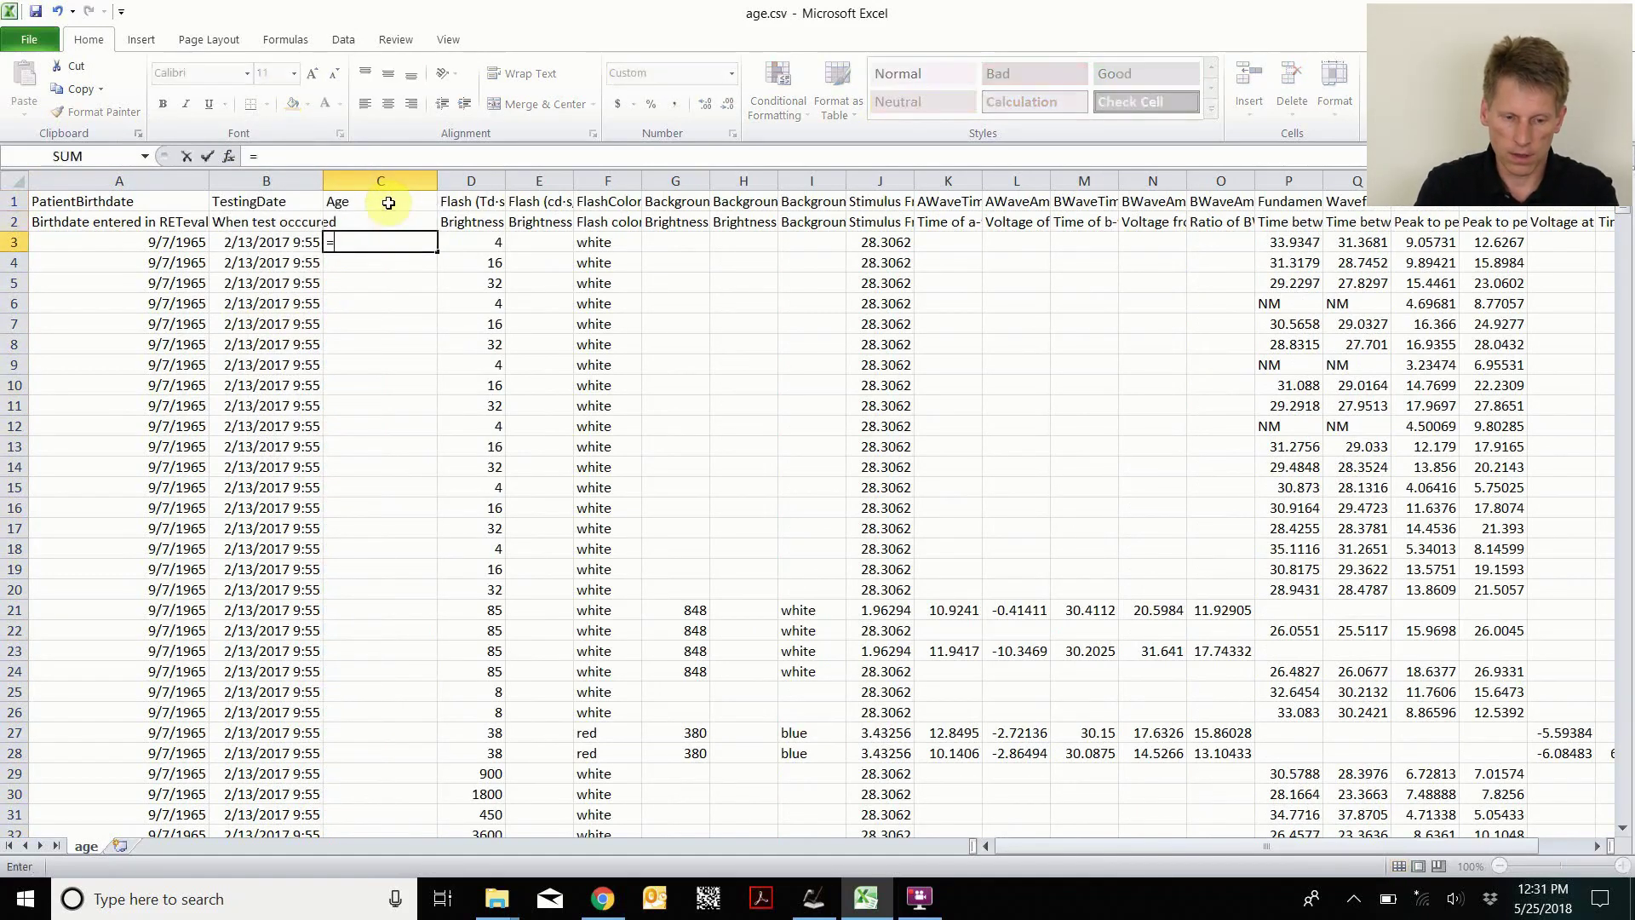
text(()
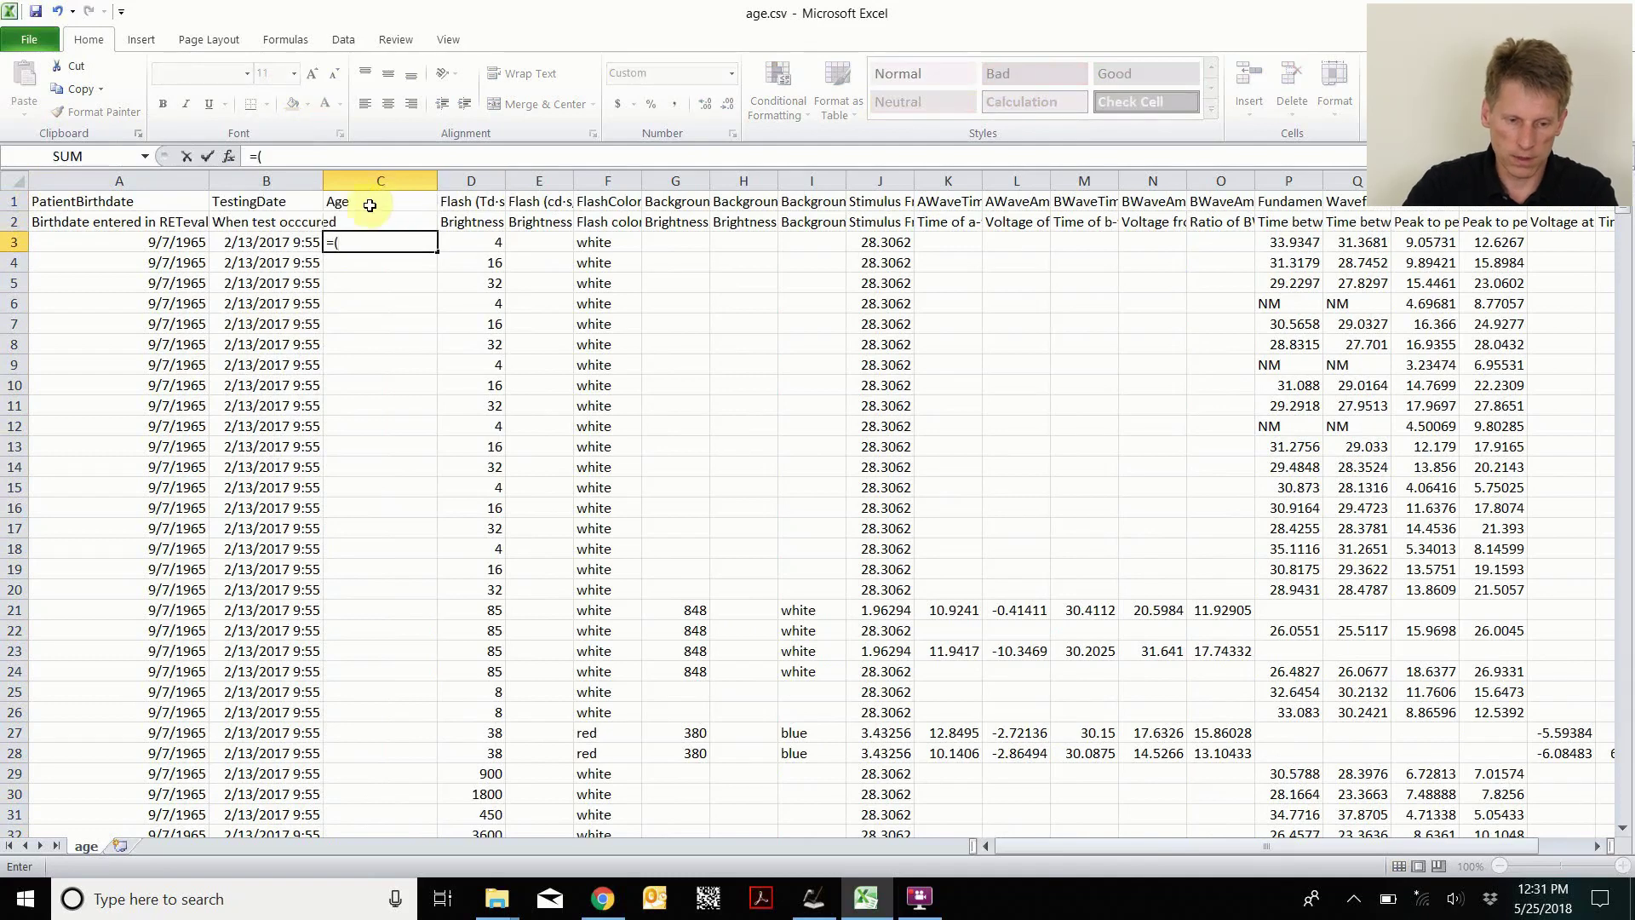
click(277, 242)
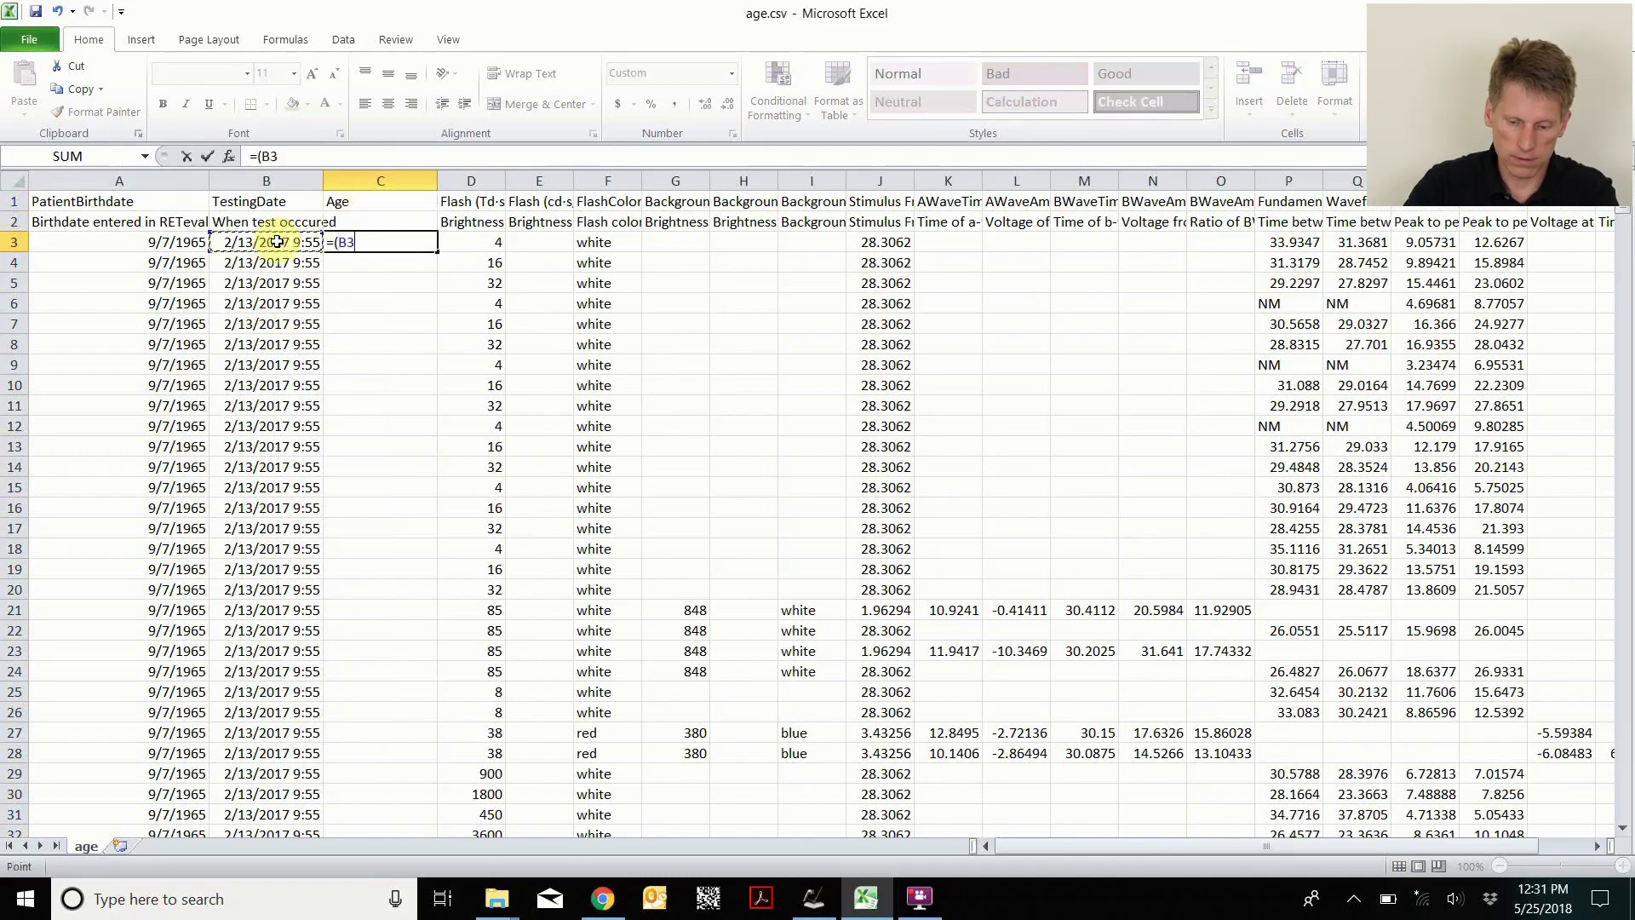
click(145, 241)
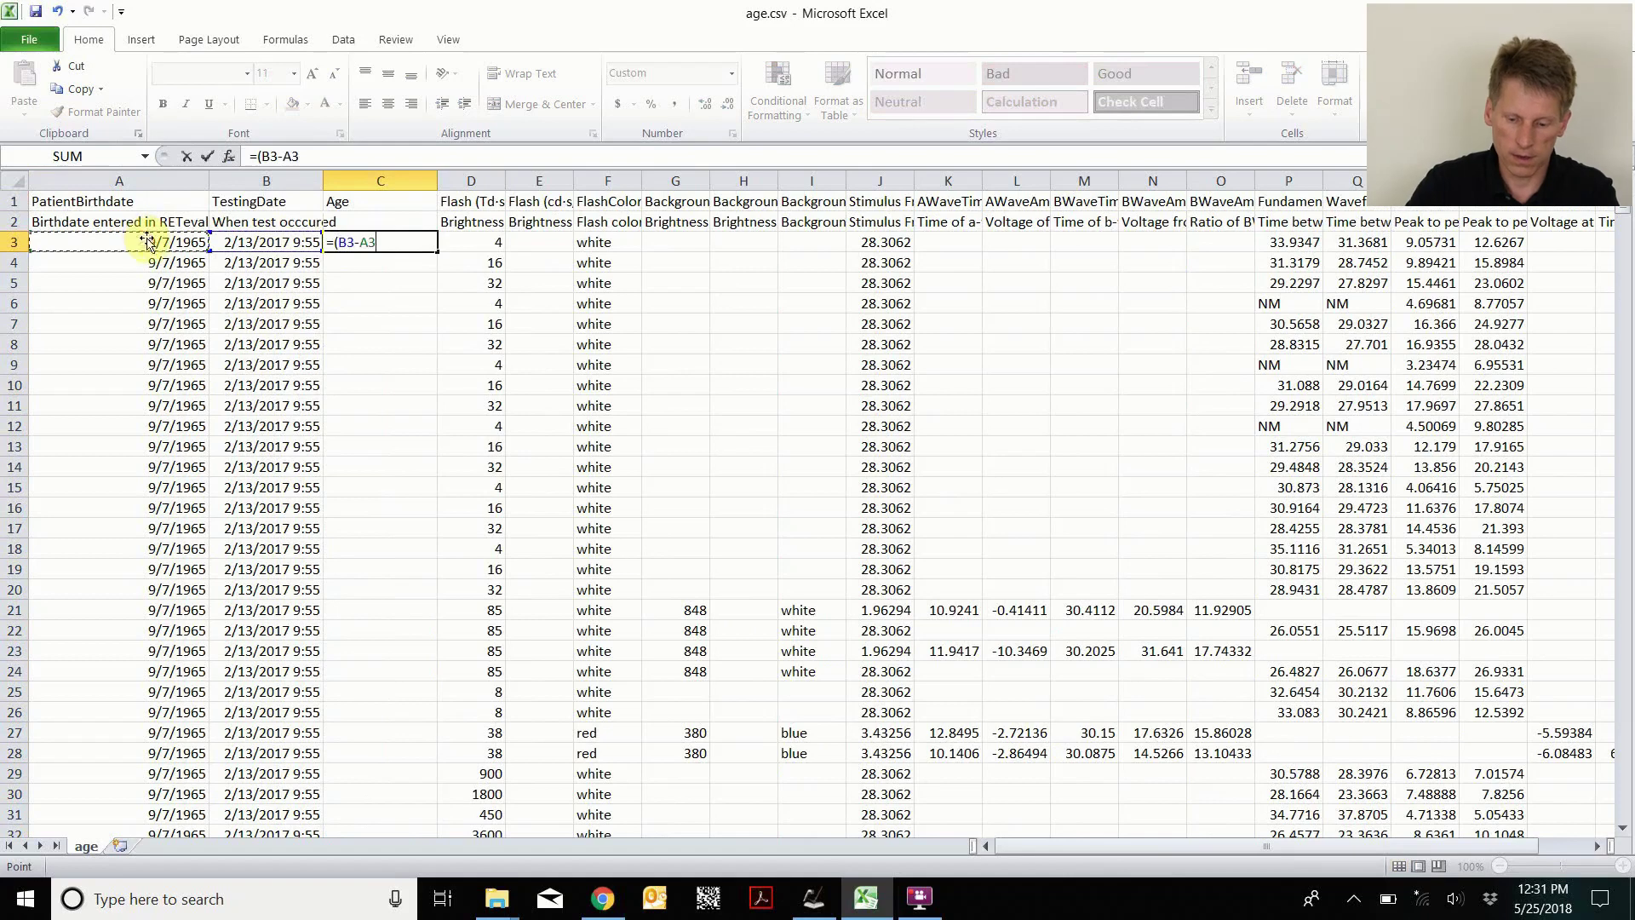
text()/)
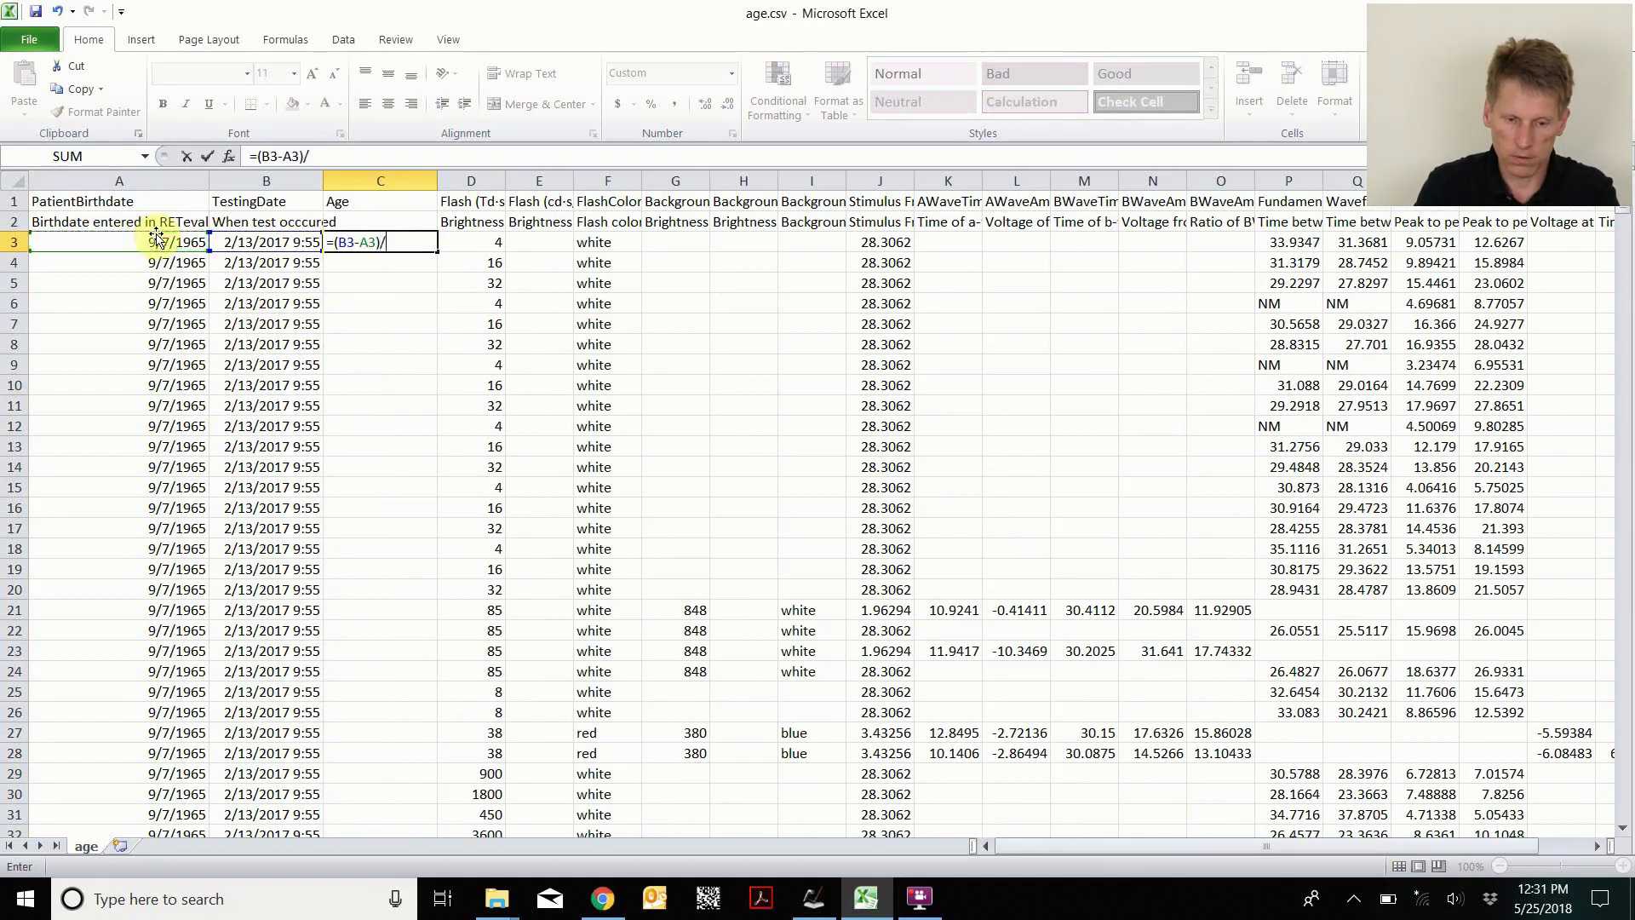
text(365)
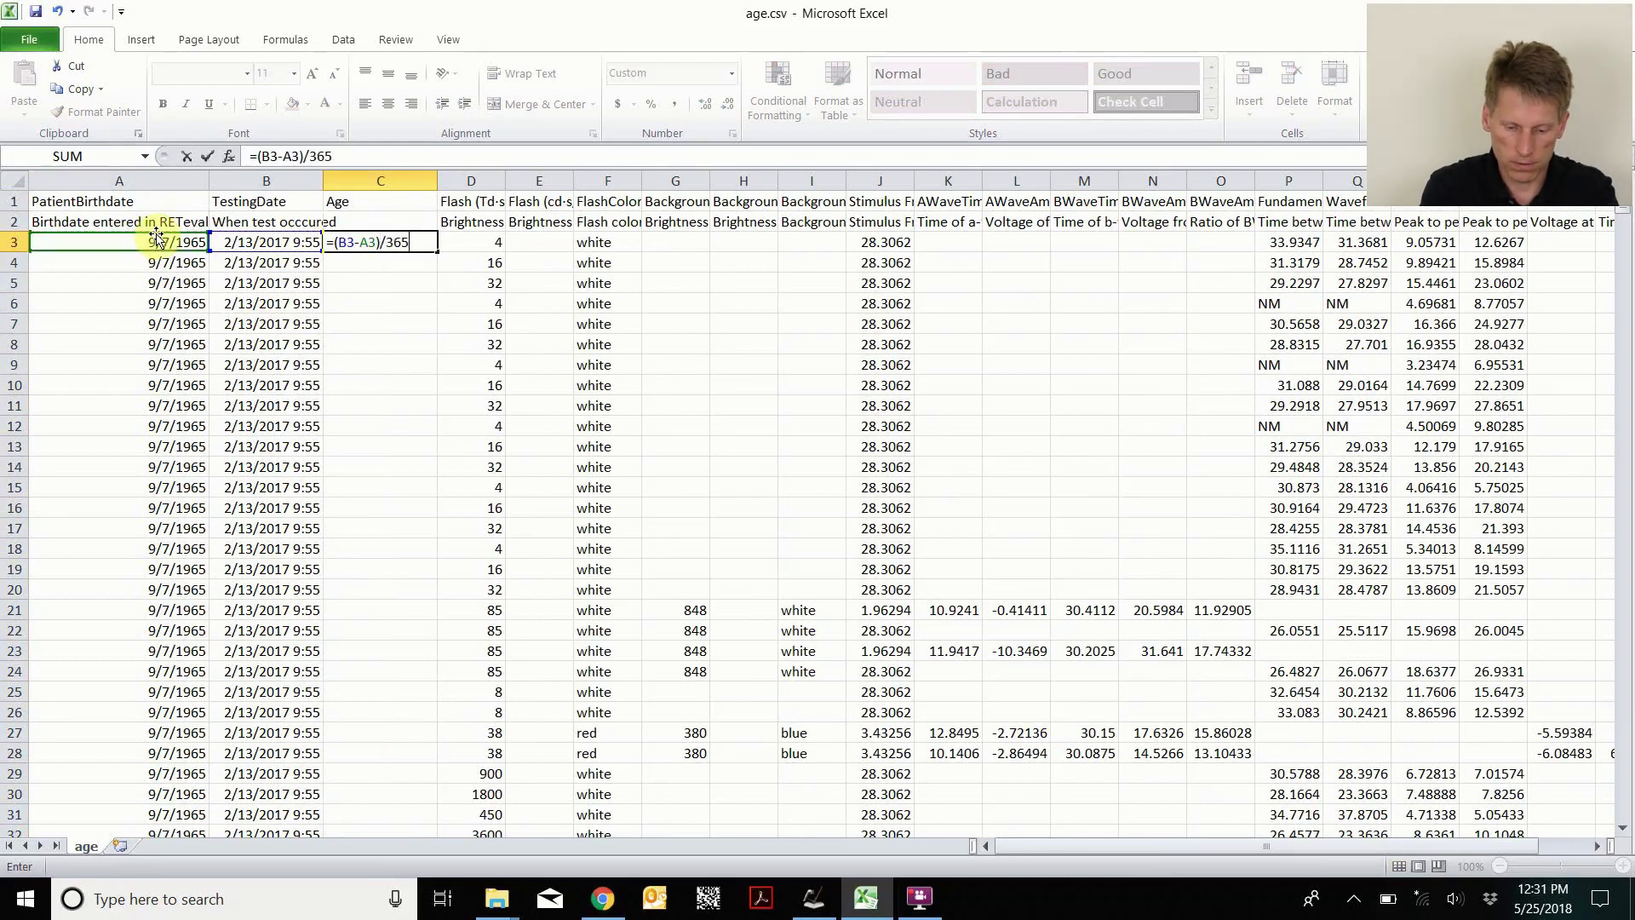
text(.25)
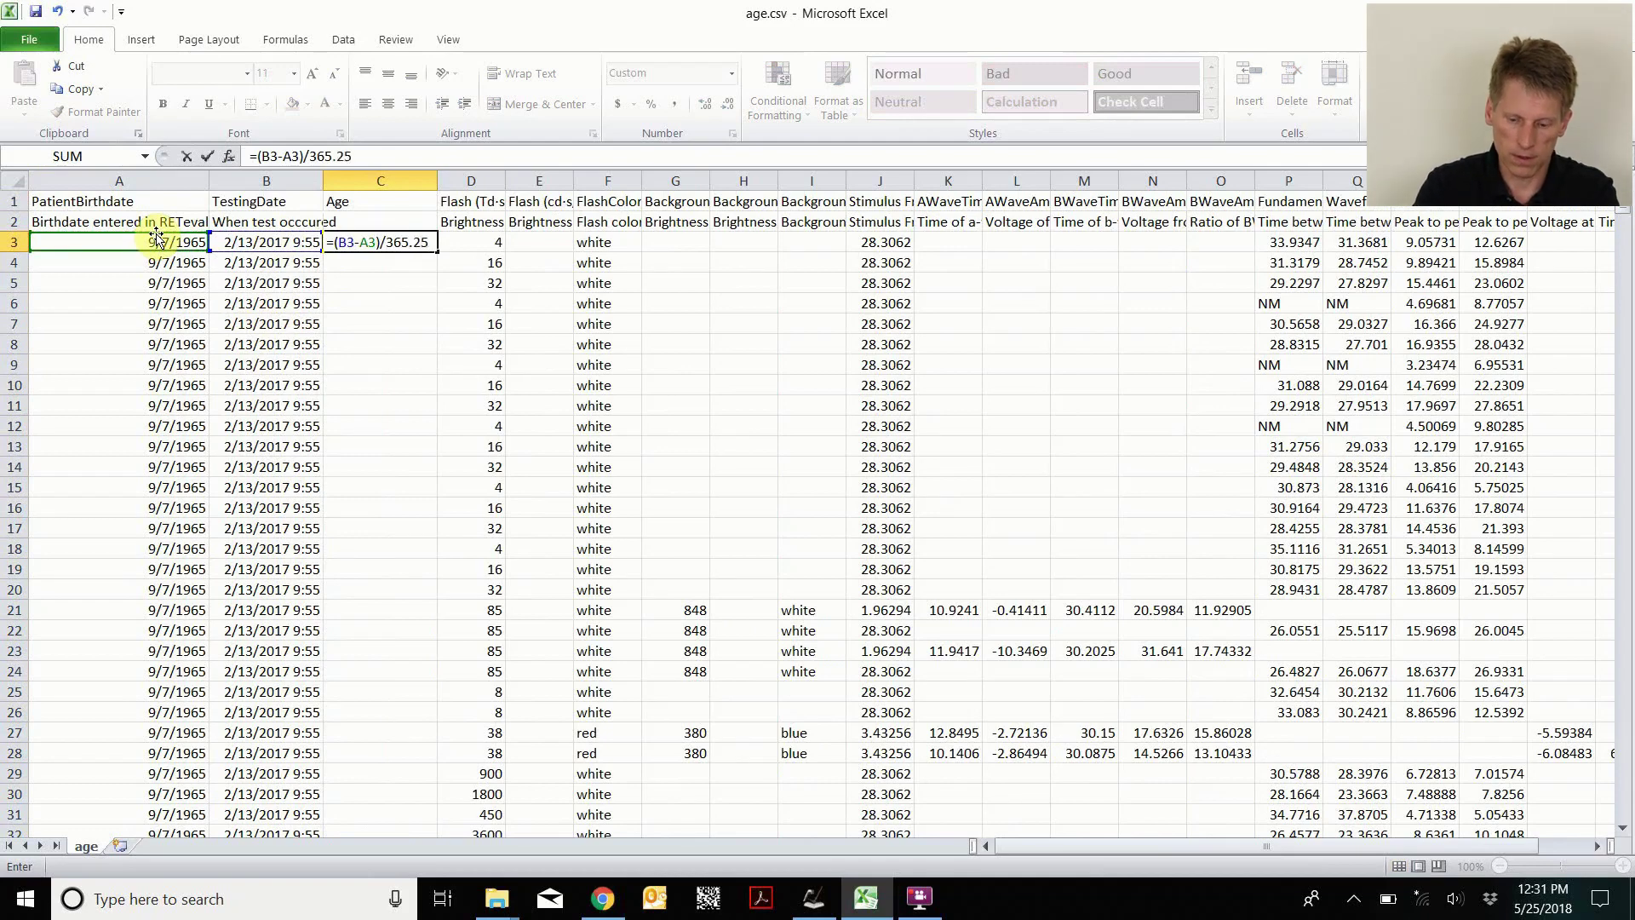
key(Return)
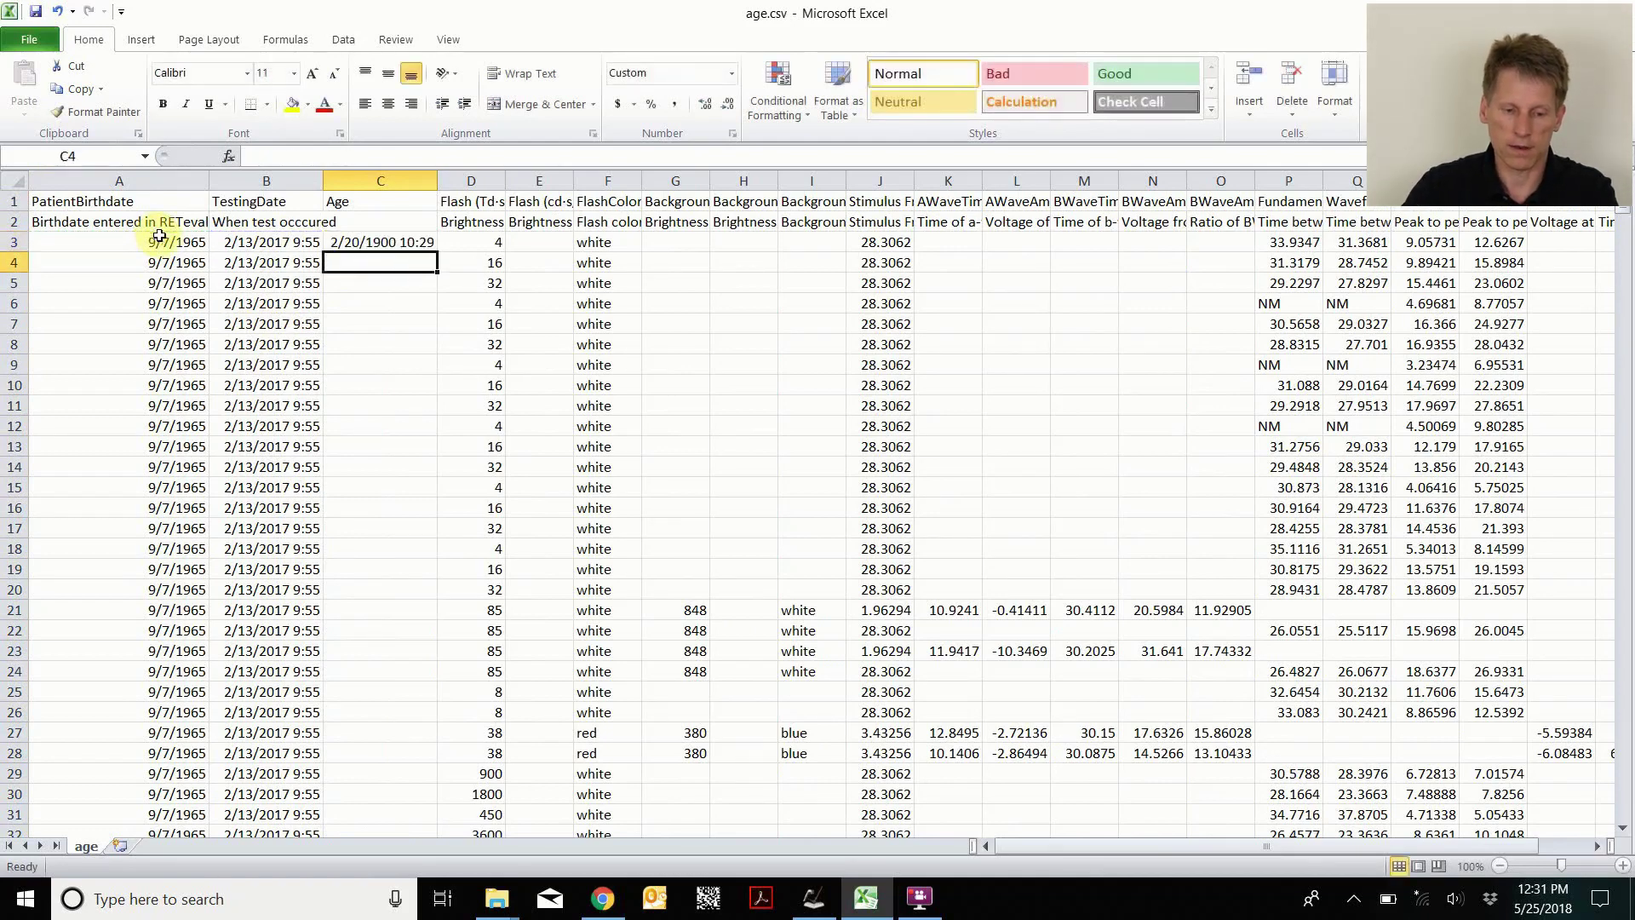
Format the age in cell C3 as a number with 0 decimal places.
click(407, 239)
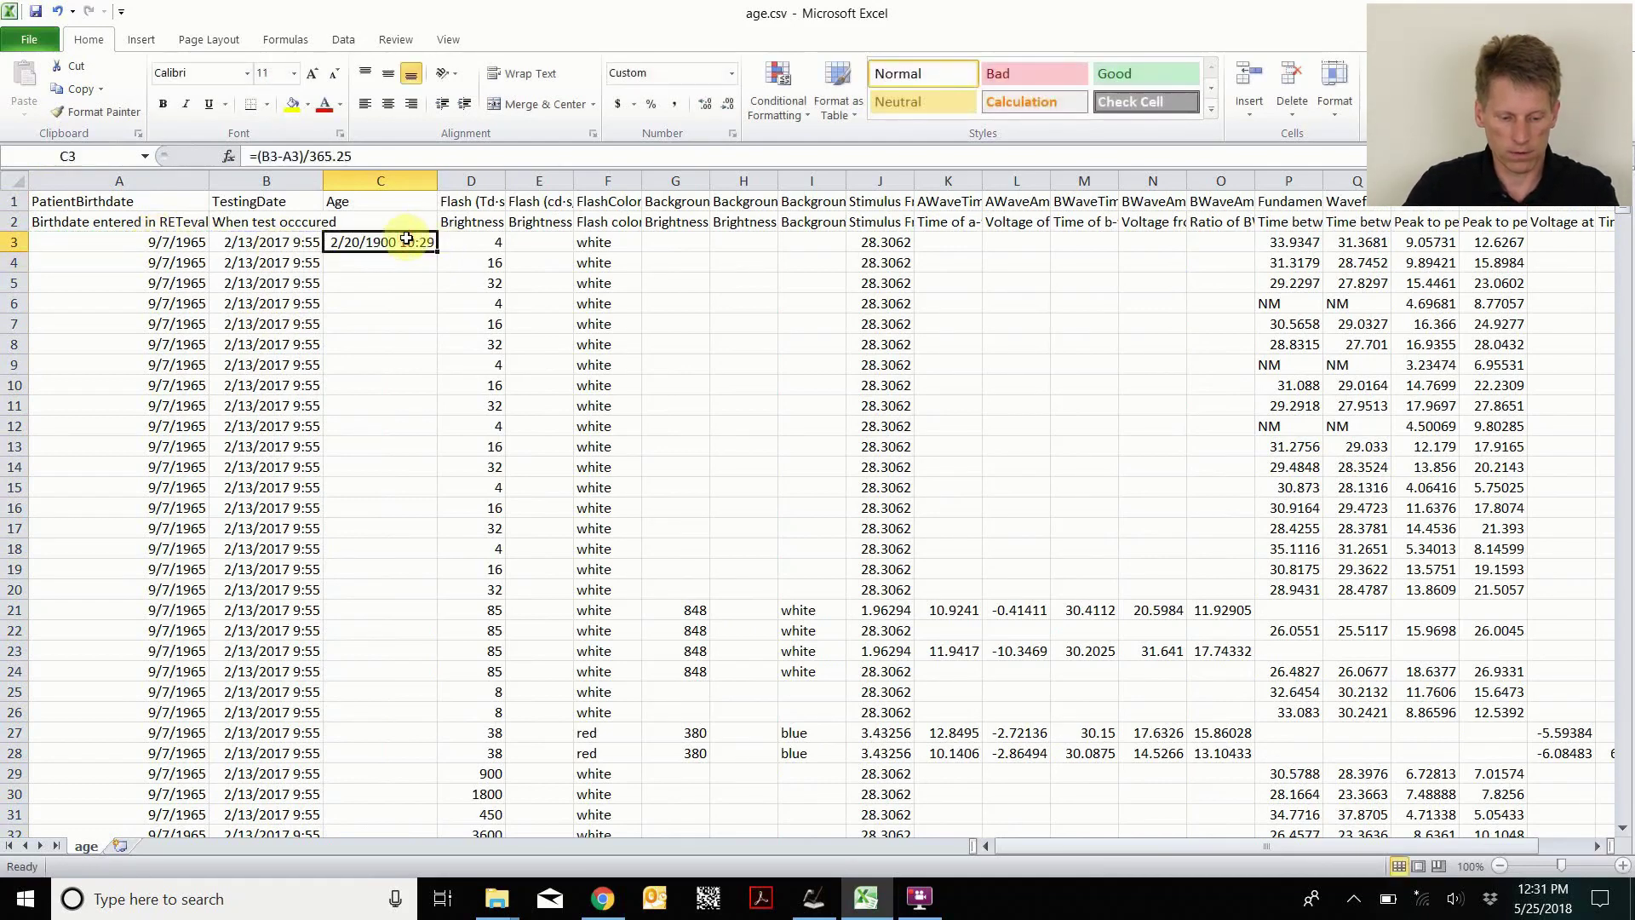
key(ctrl+1)
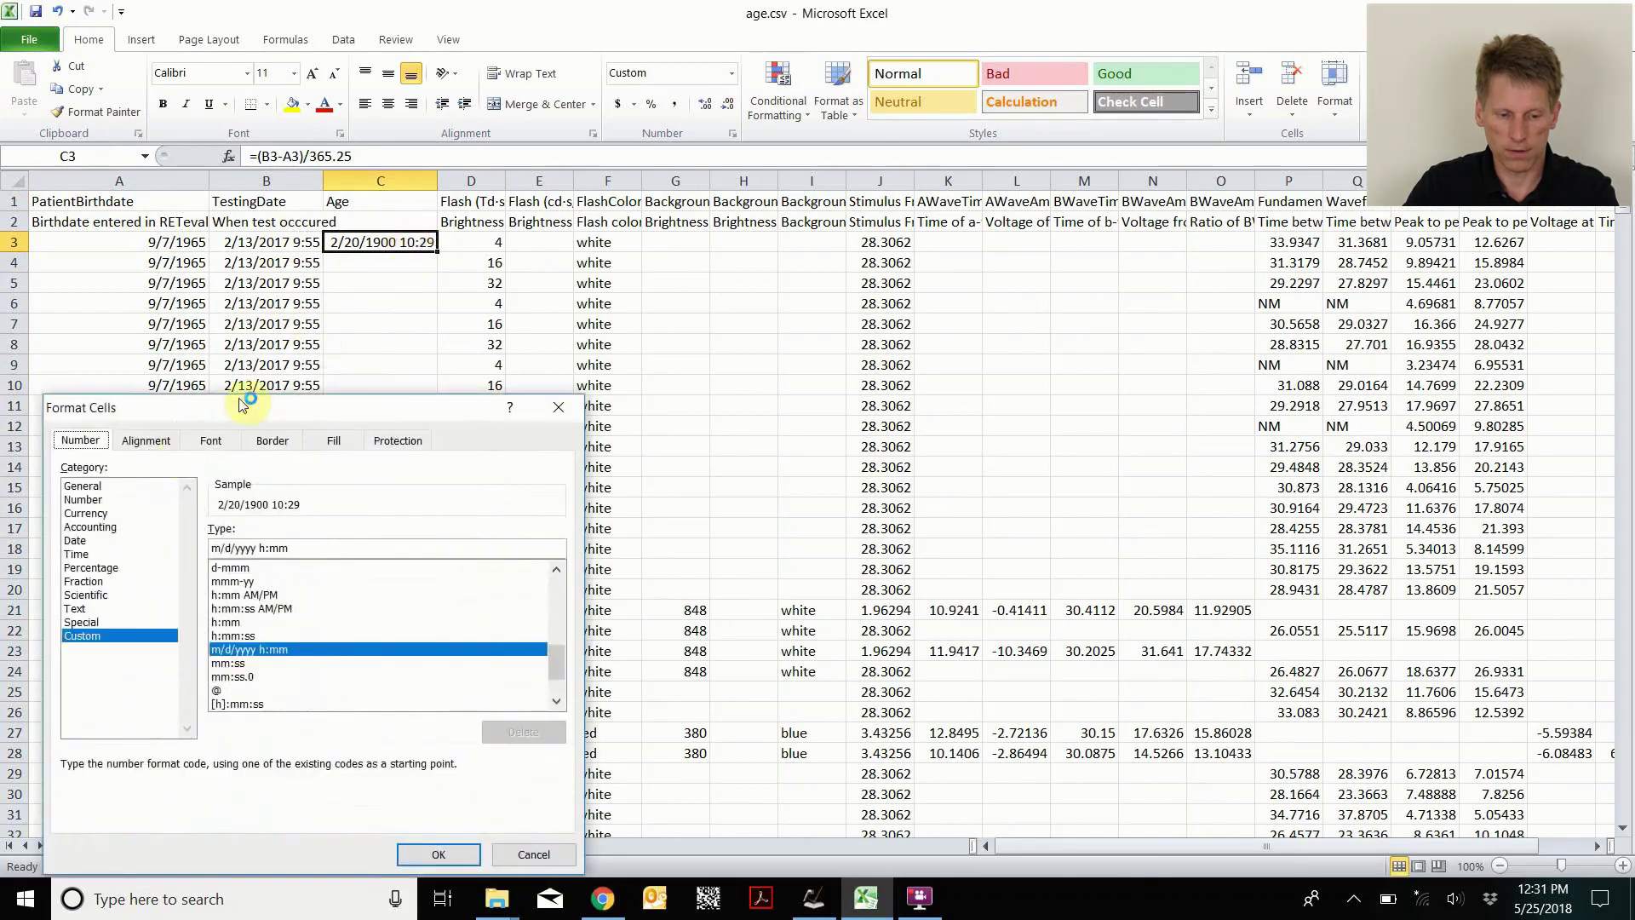
click(118, 501)
click(349, 537)
click(349, 537)
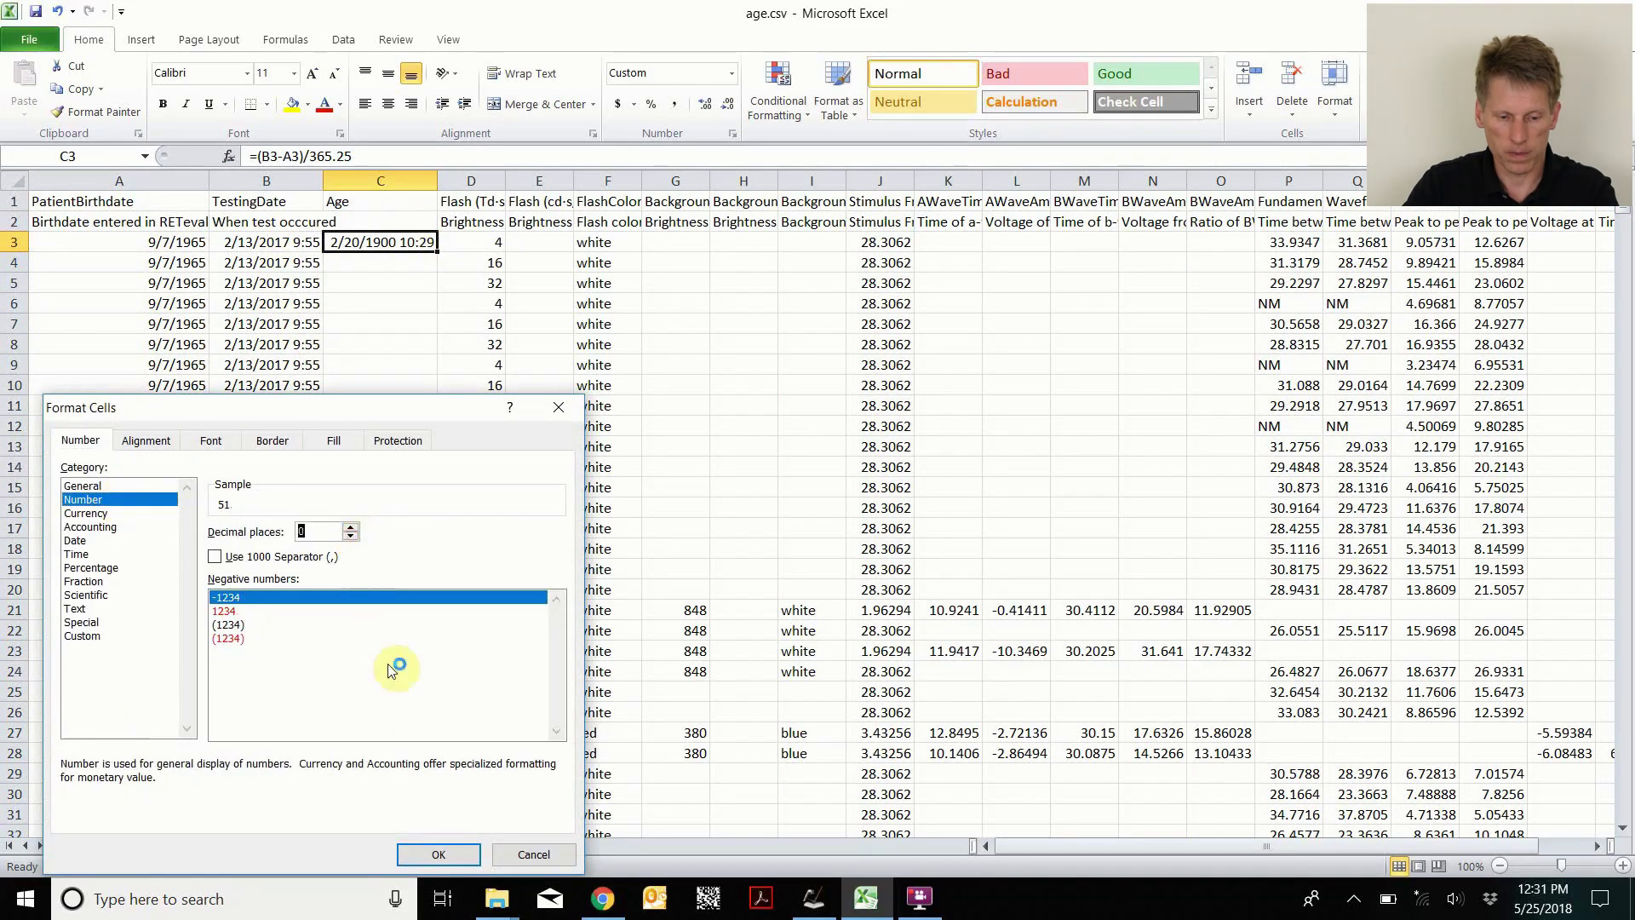
click(435, 855)
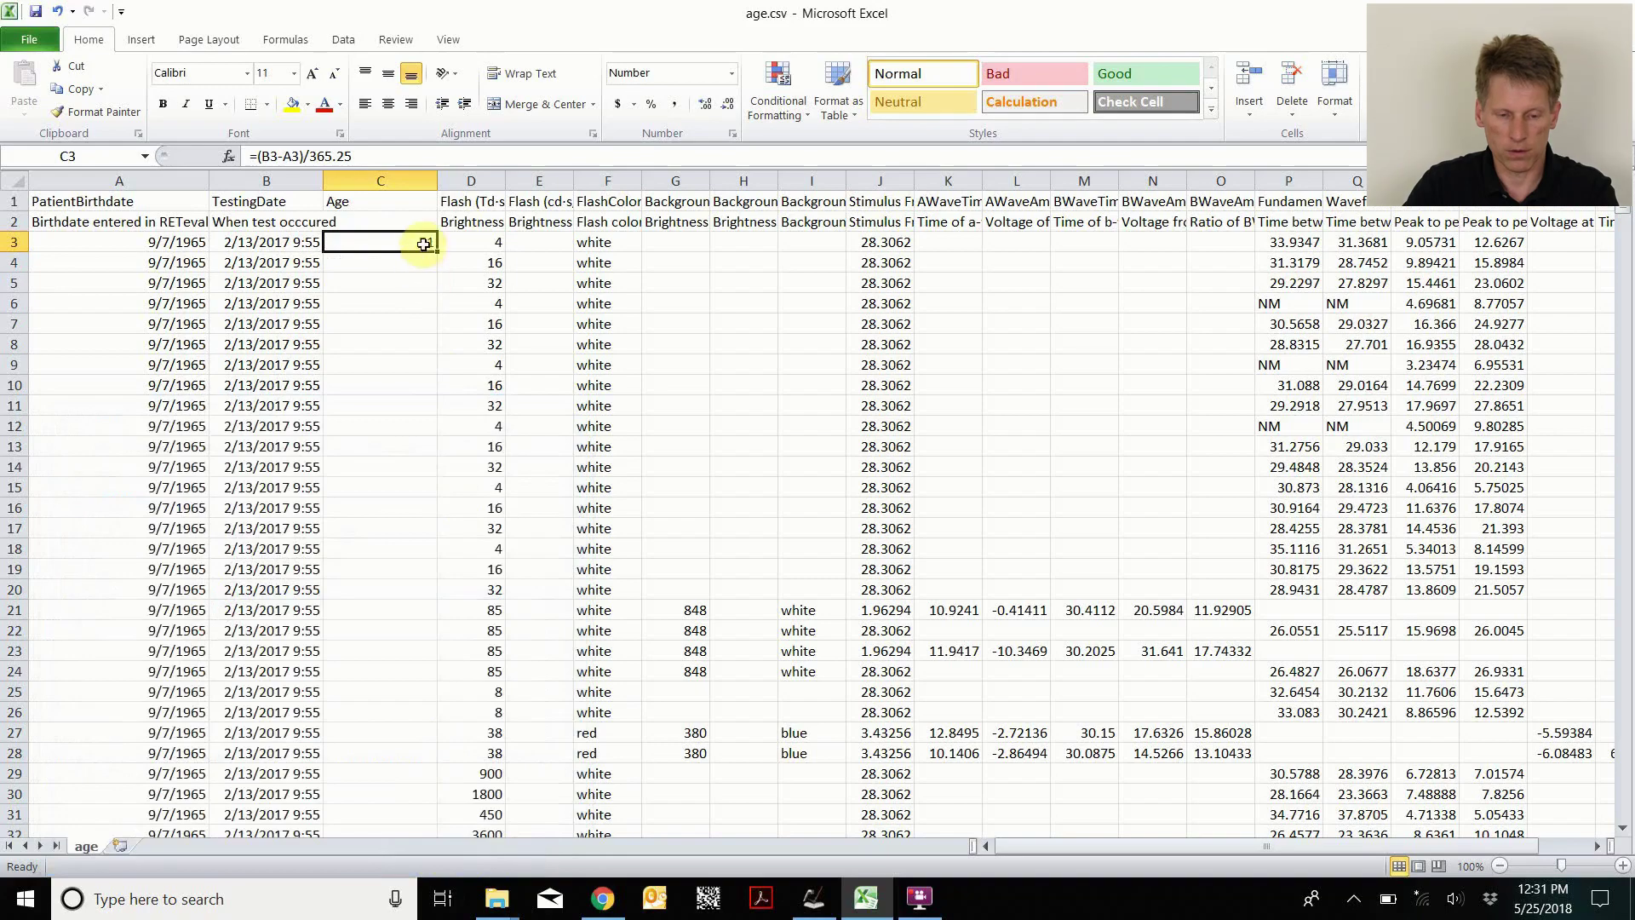
Fill the age formula from C3 down to the last data row, 4715, and clear the surplus cells below it.
drag(439, 252, 412, 819)
key(Delete)
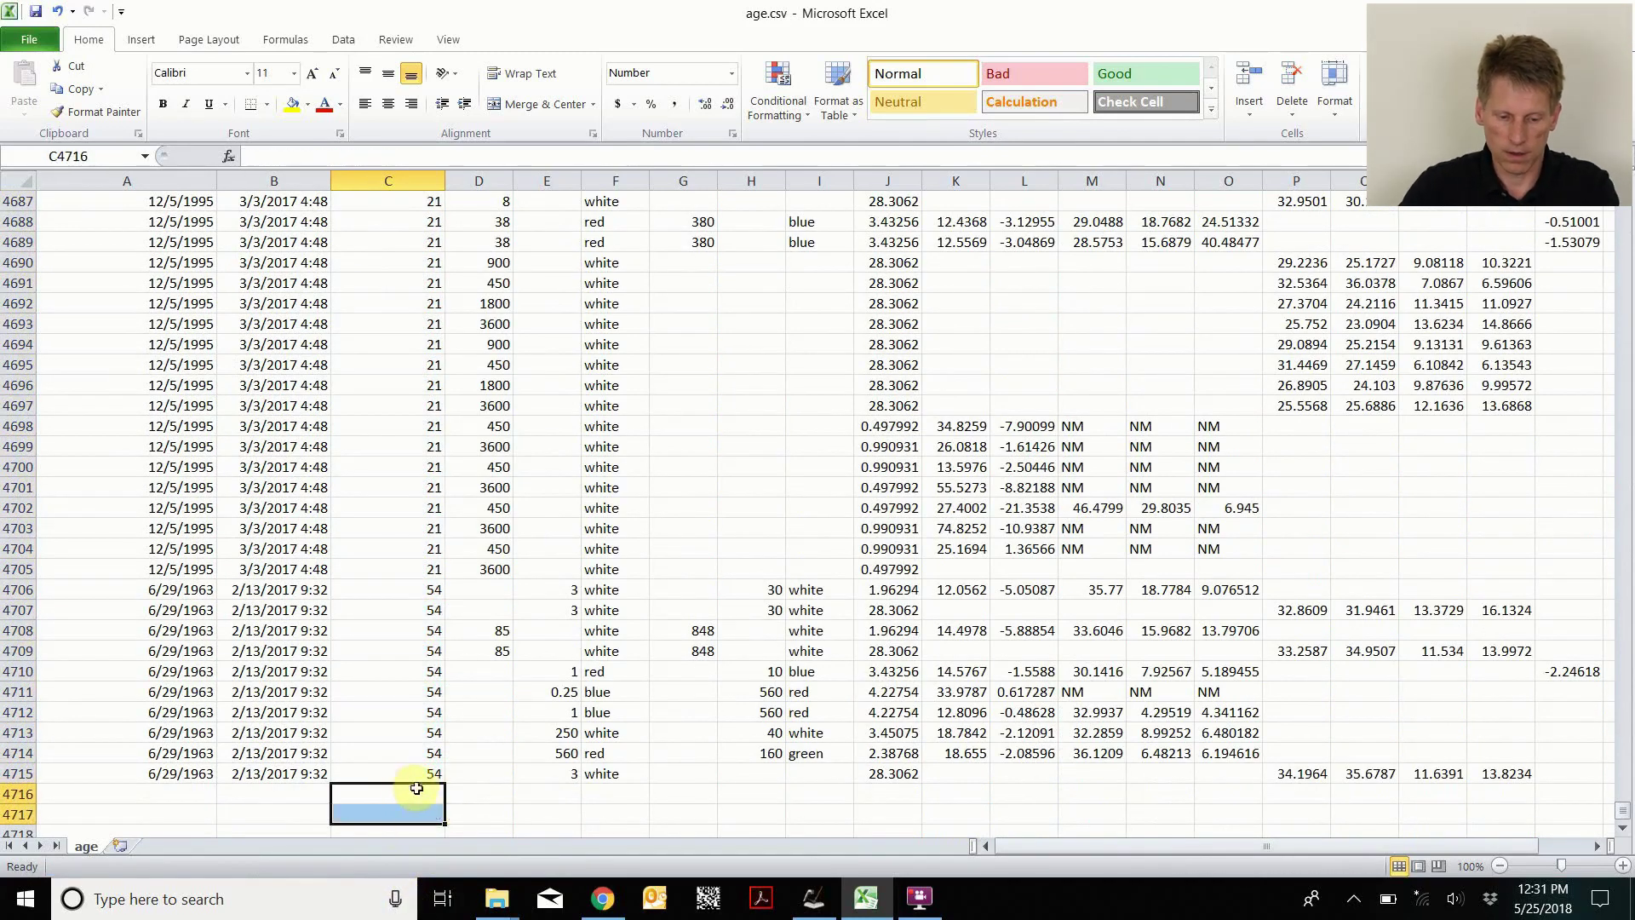
click(420, 774)
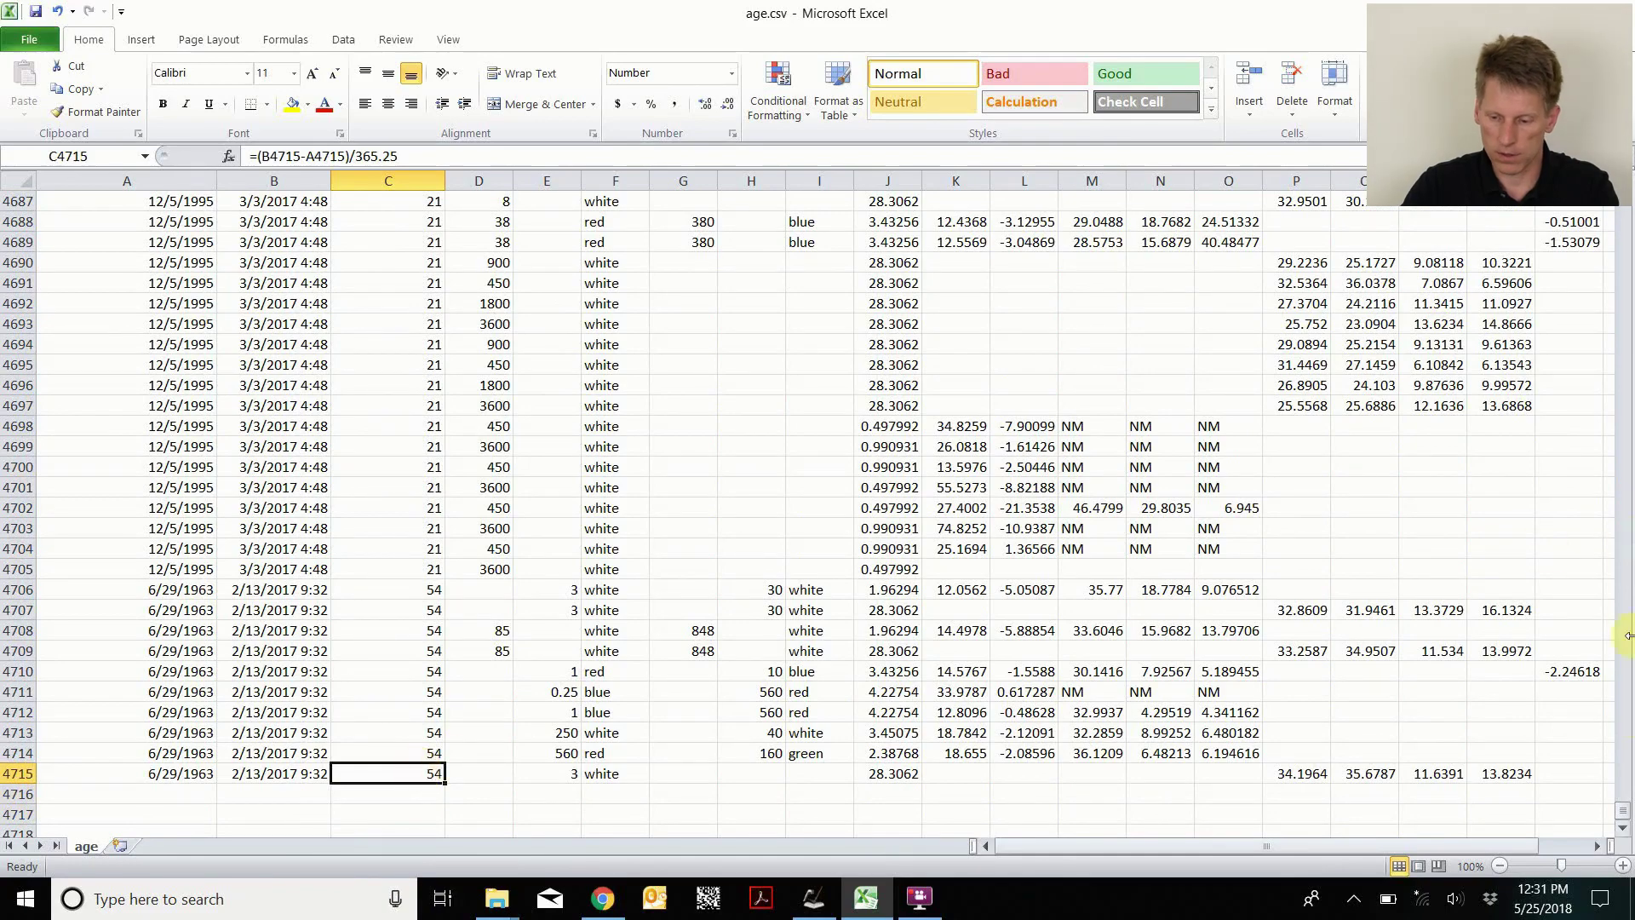
Turn on filtering for the header row of the entire age.csv sheet.
drag(1623, 809, 1623, 209)
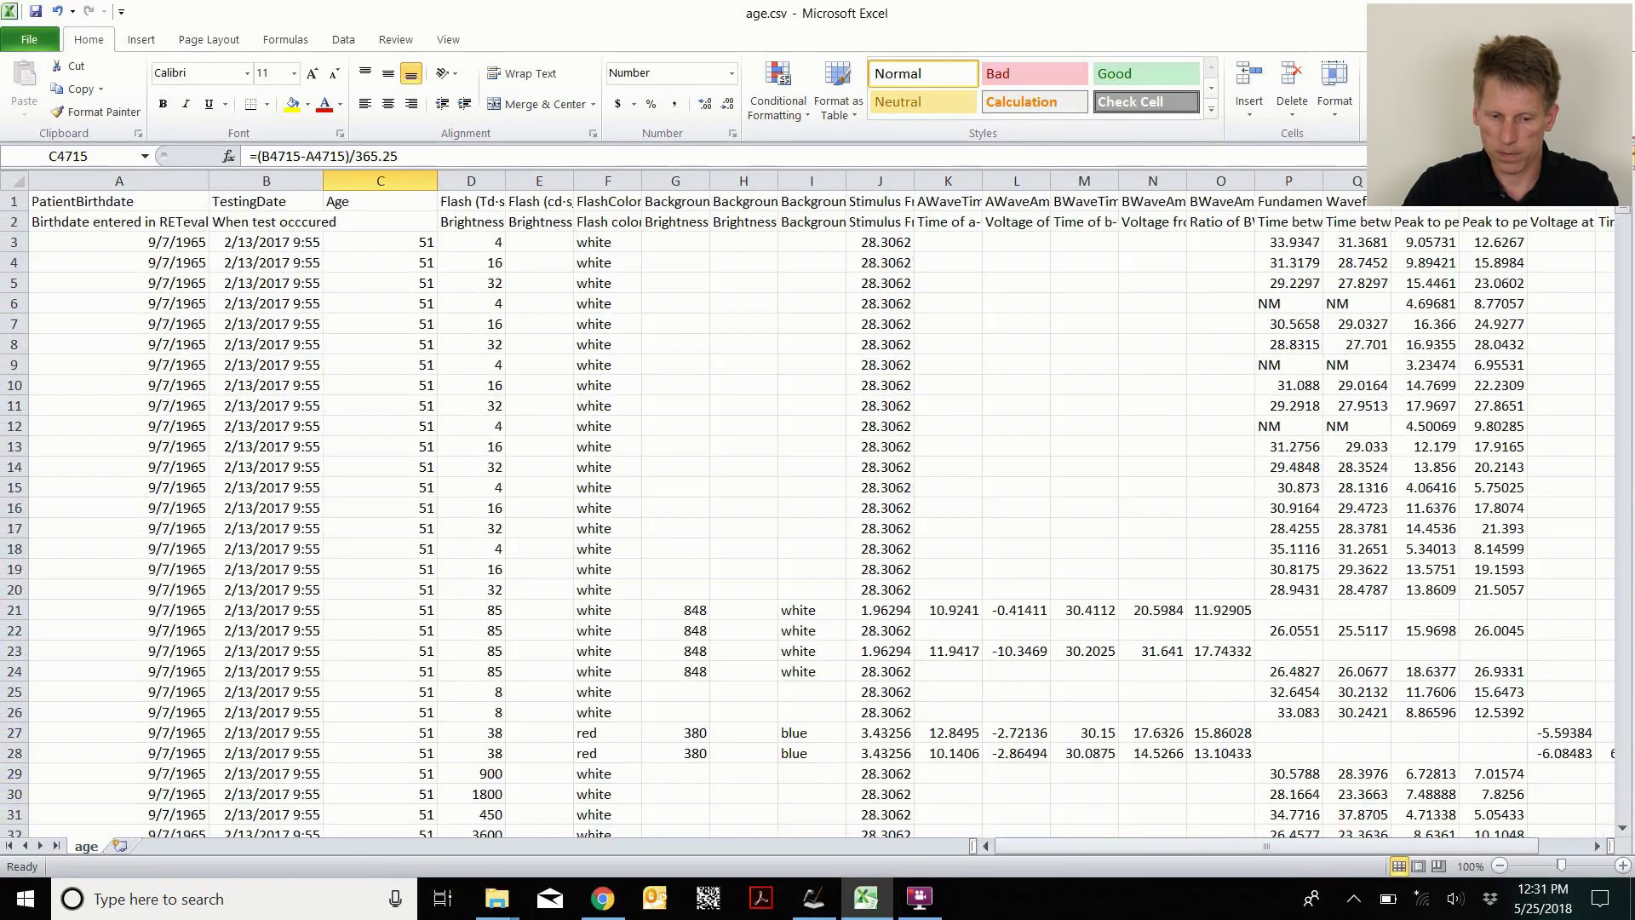
click(4, 184)
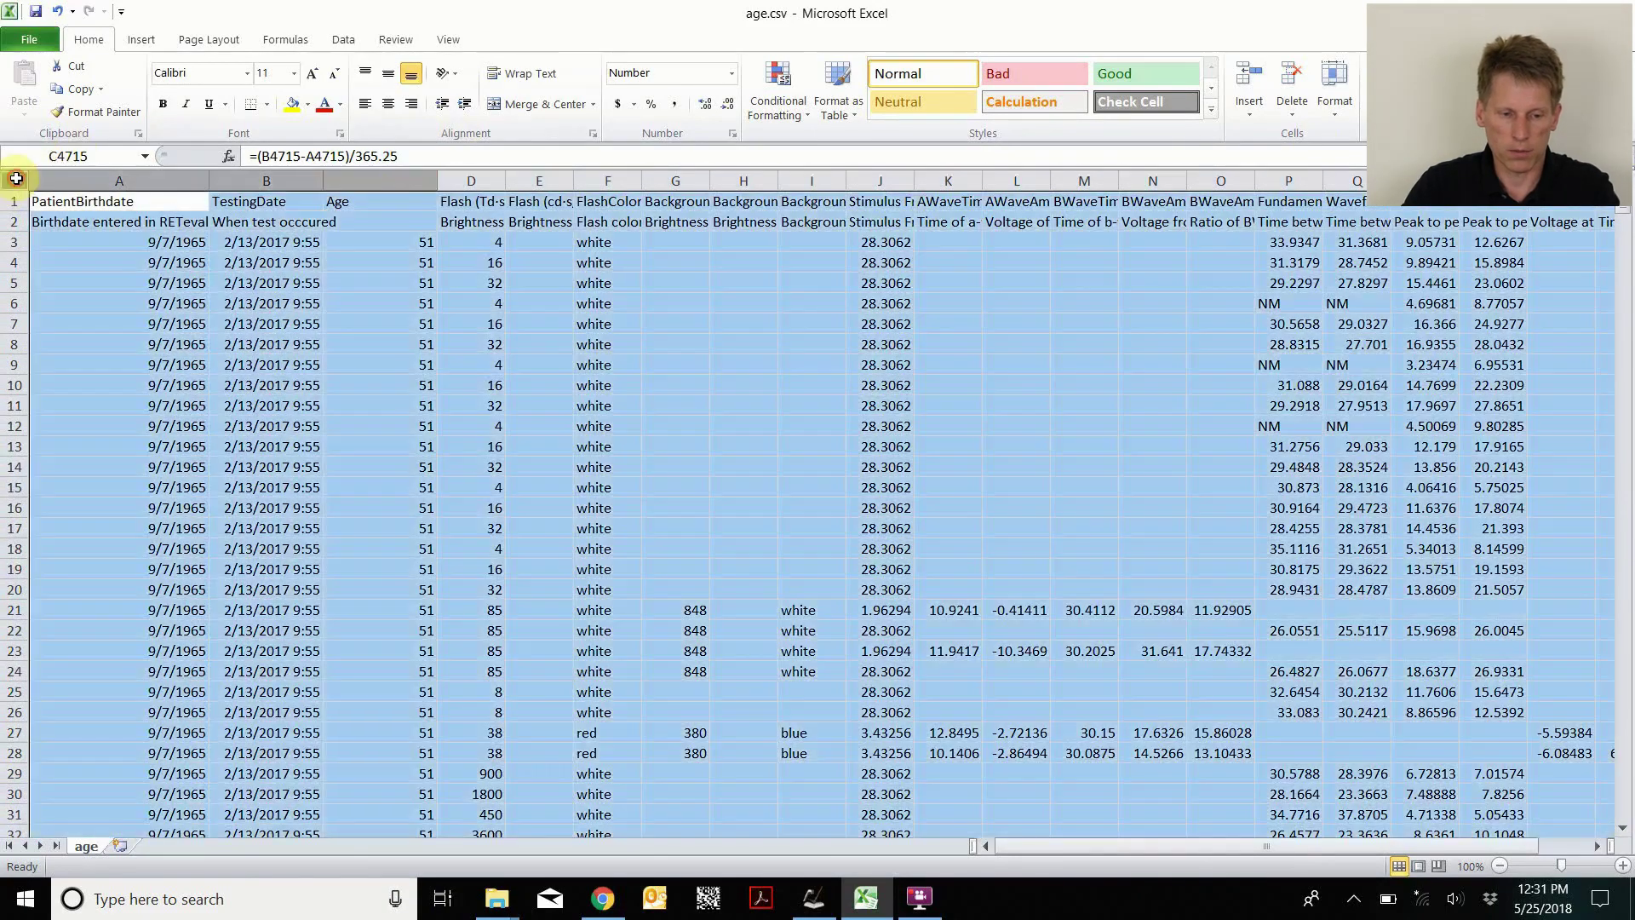
click(1448, 94)
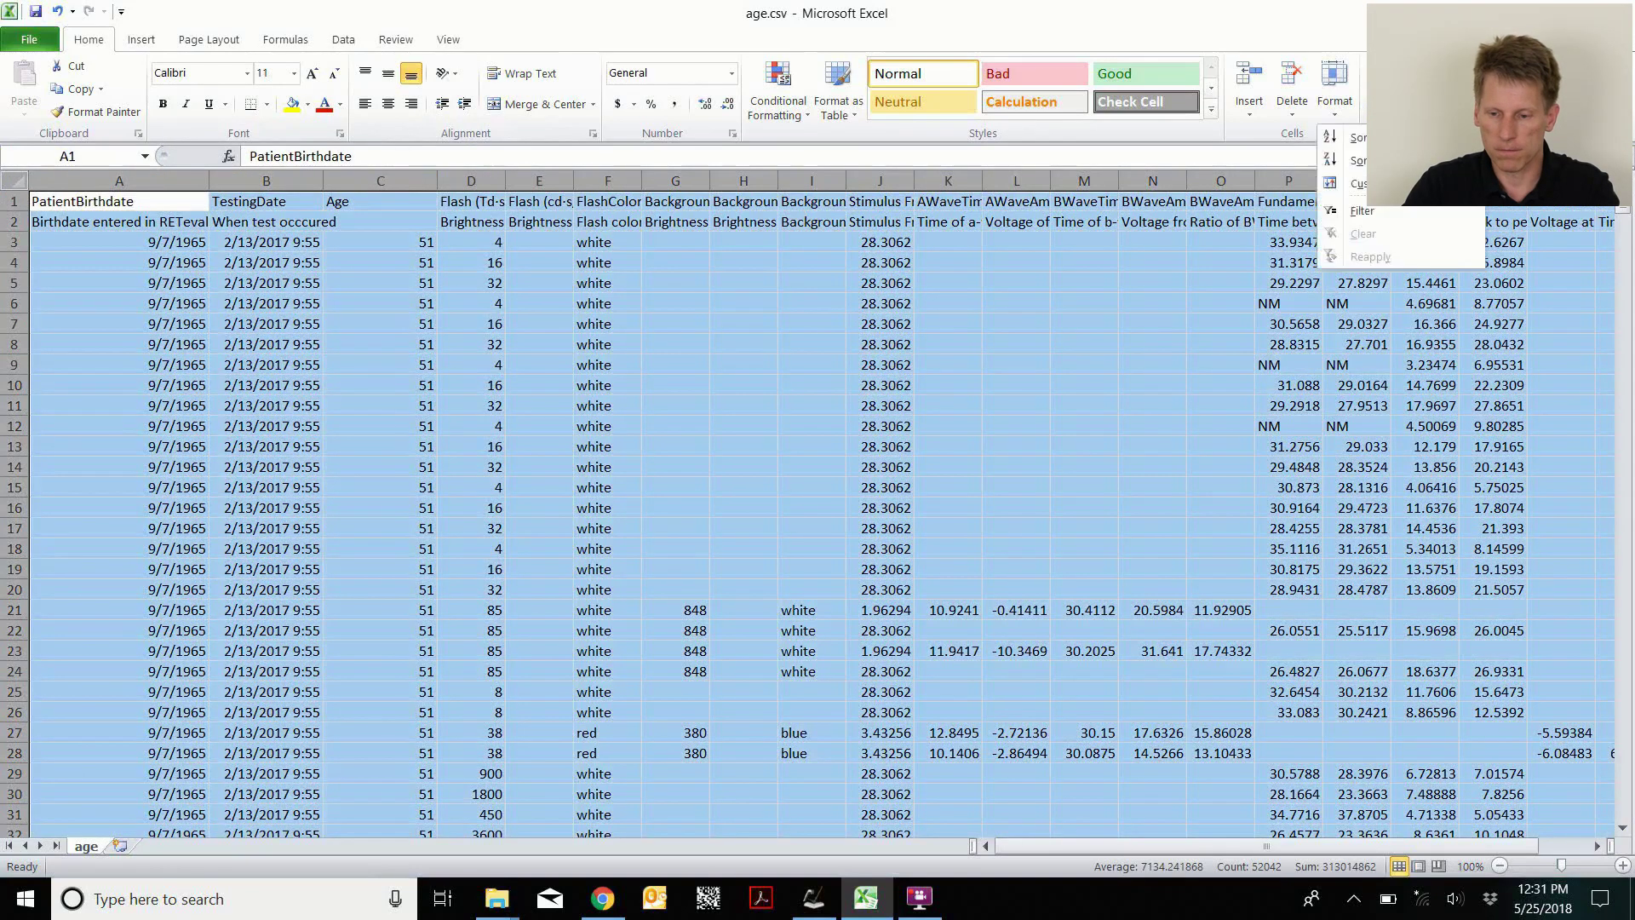
click(1344, 211)
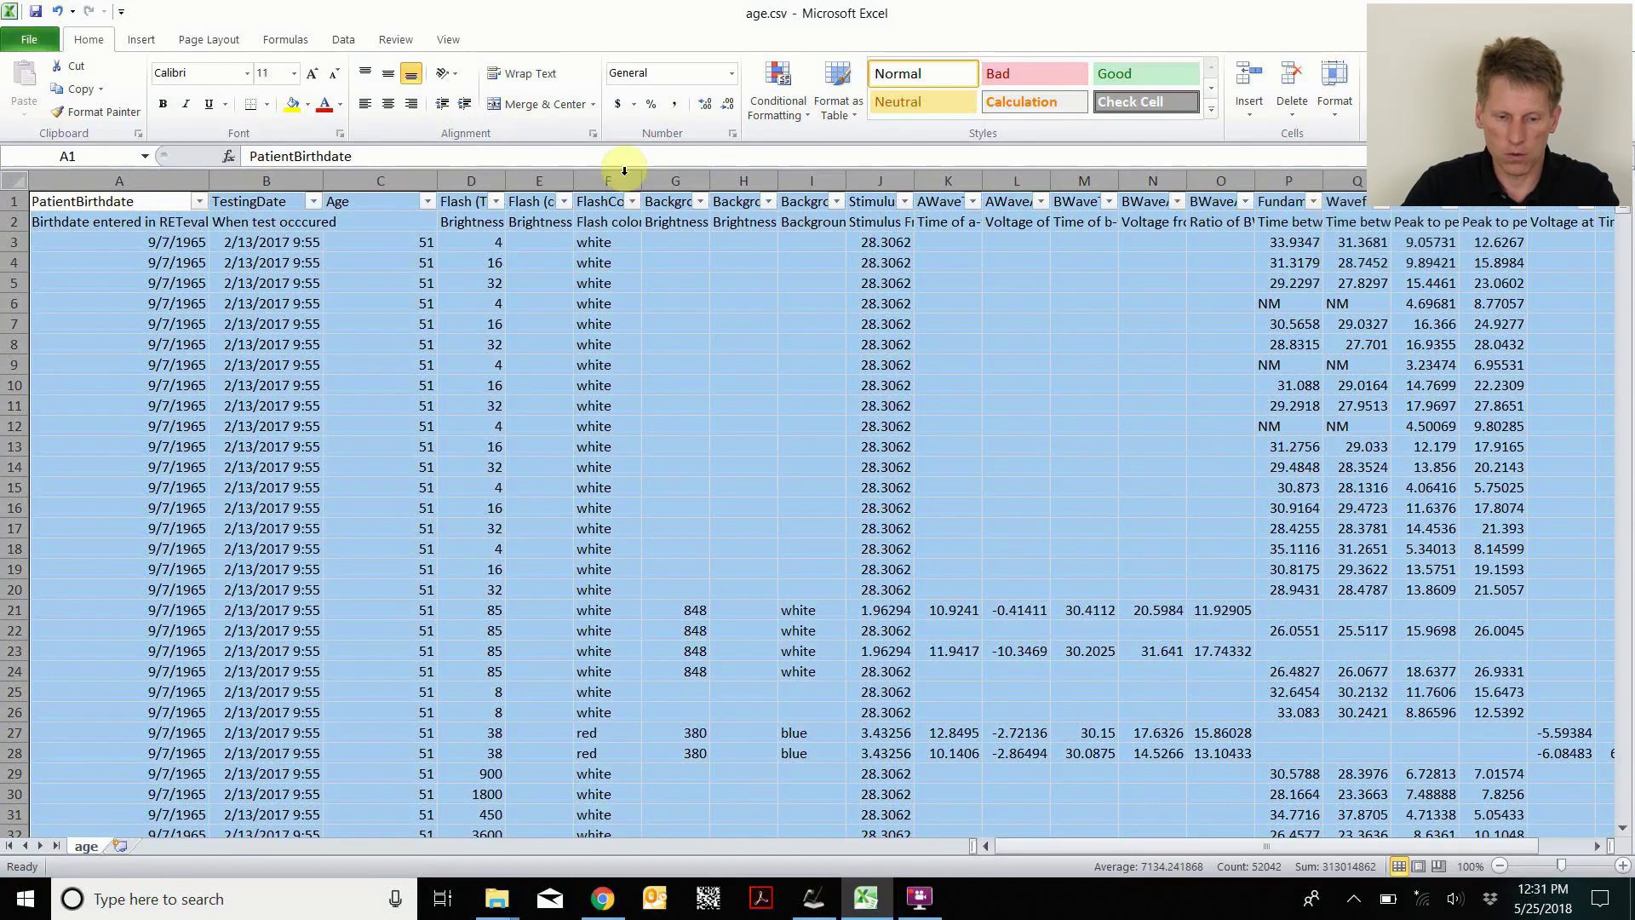
Filter the Flash (Td-s) column to show only the rows with the value 85.
click(495, 202)
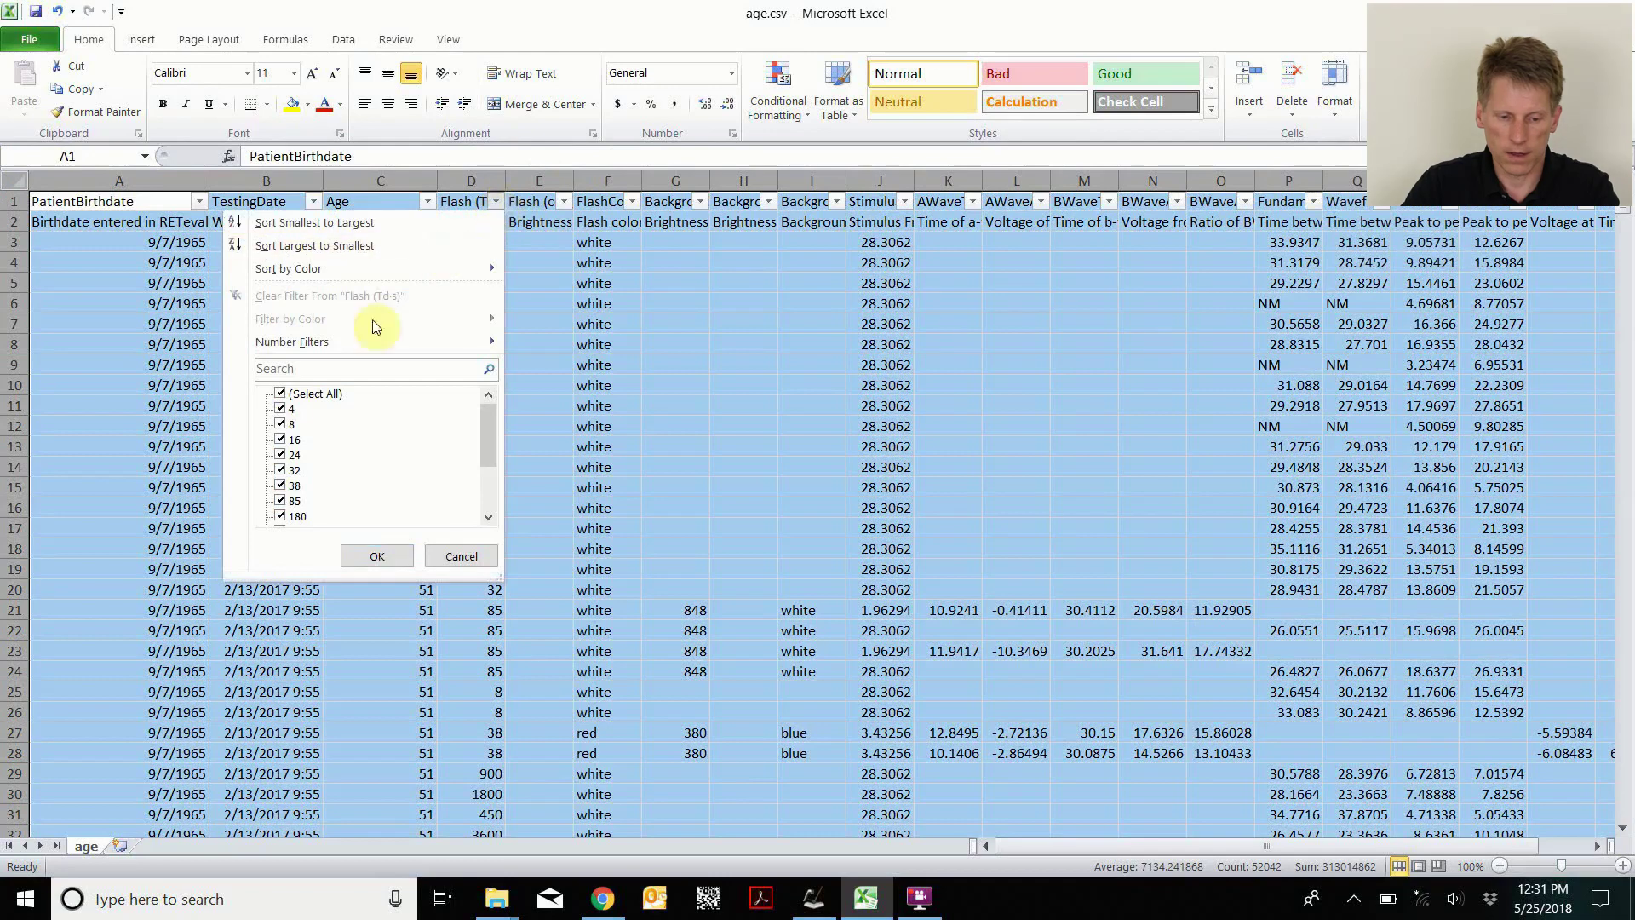
click(281, 393)
click(292, 502)
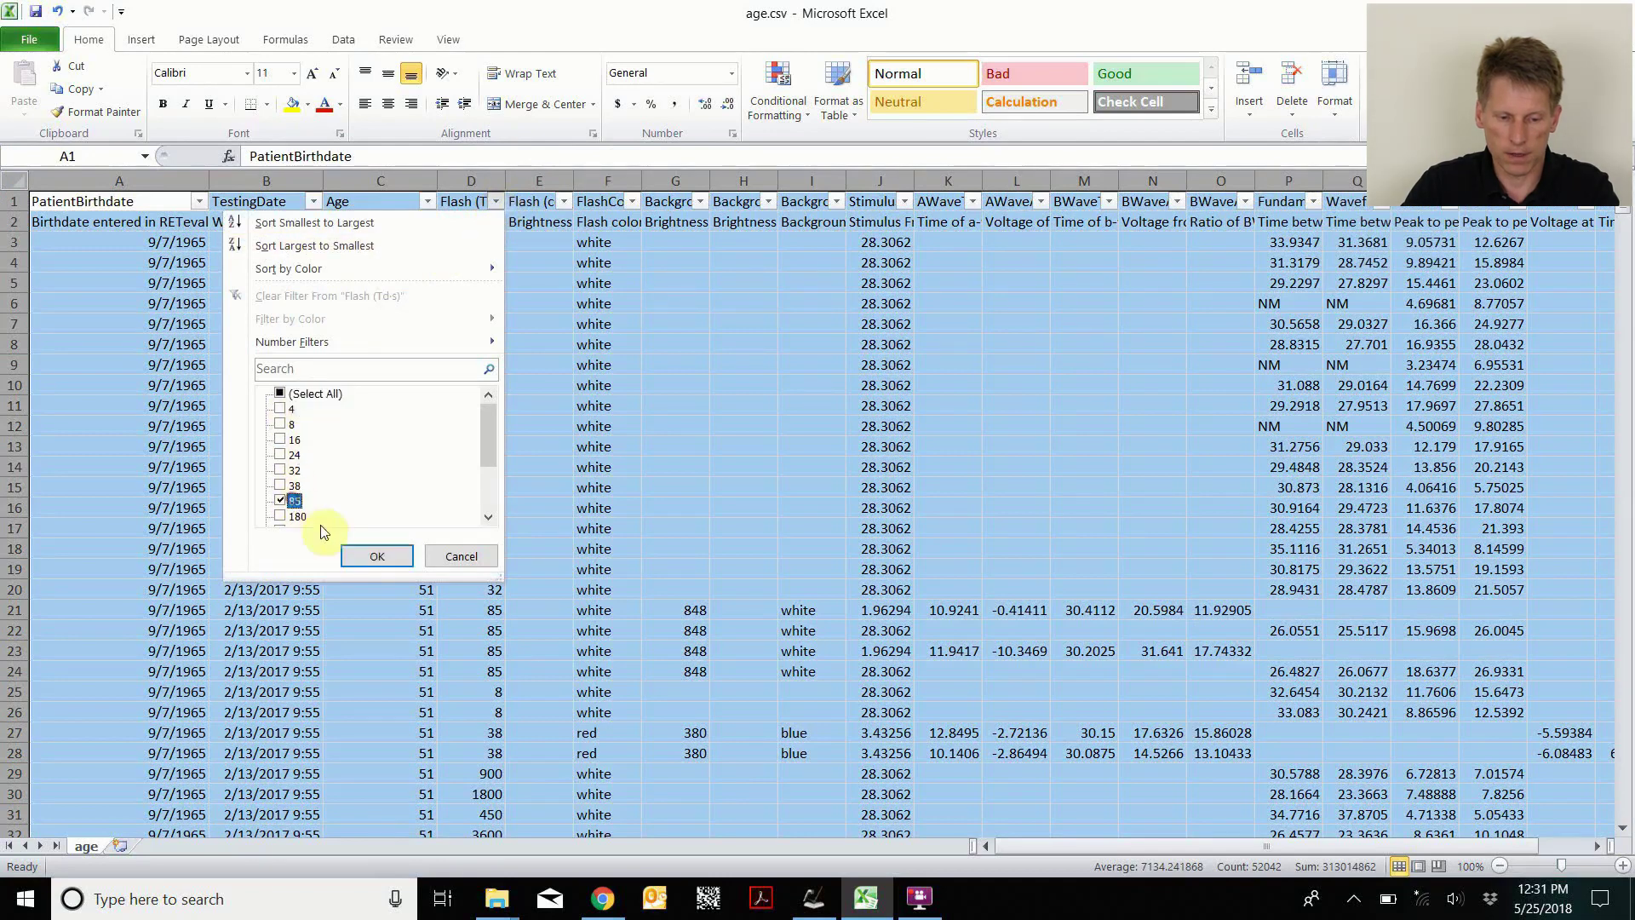
click(371, 556)
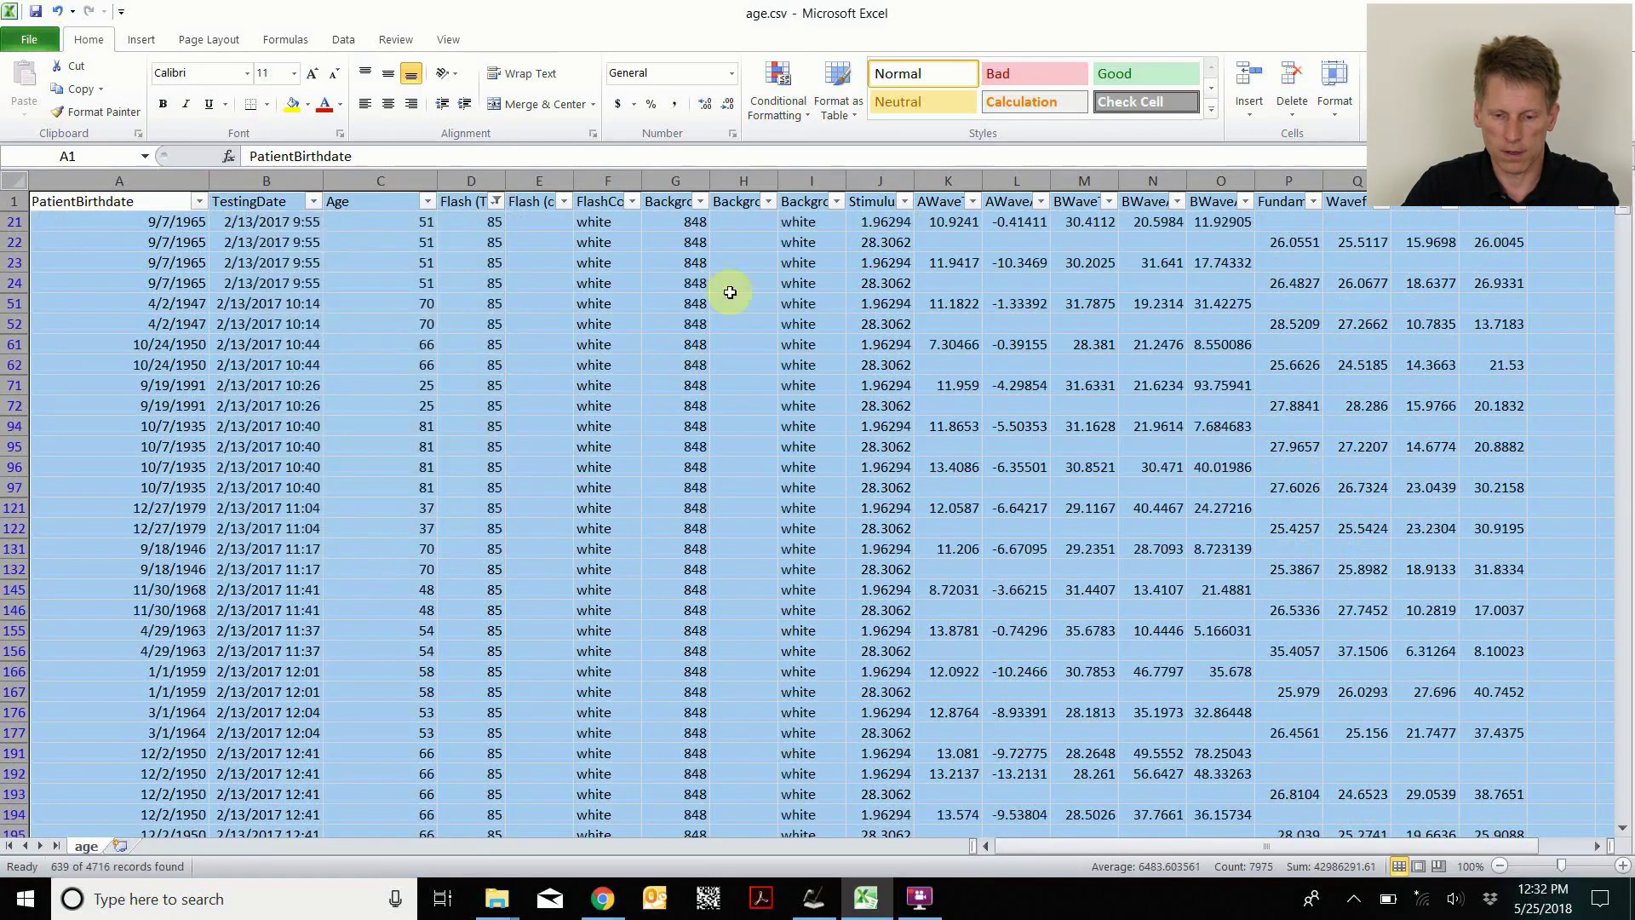
Filter the Stimulus Frequency column to show only 28.3062, excluding 1.96294.
click(904, 202)
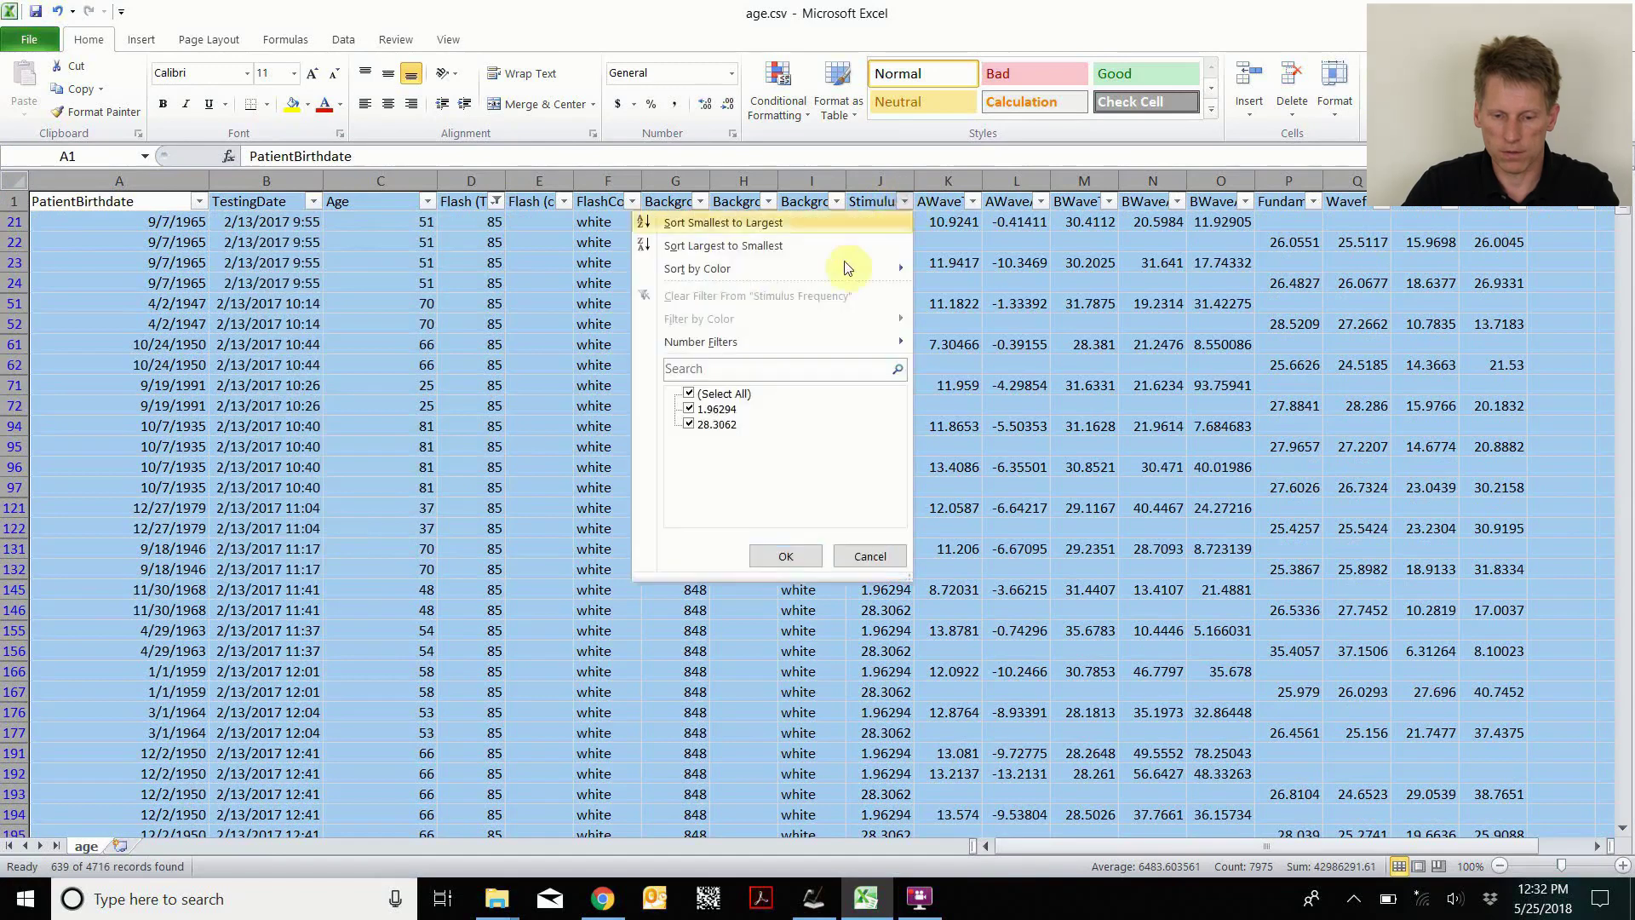
click(721, 415)
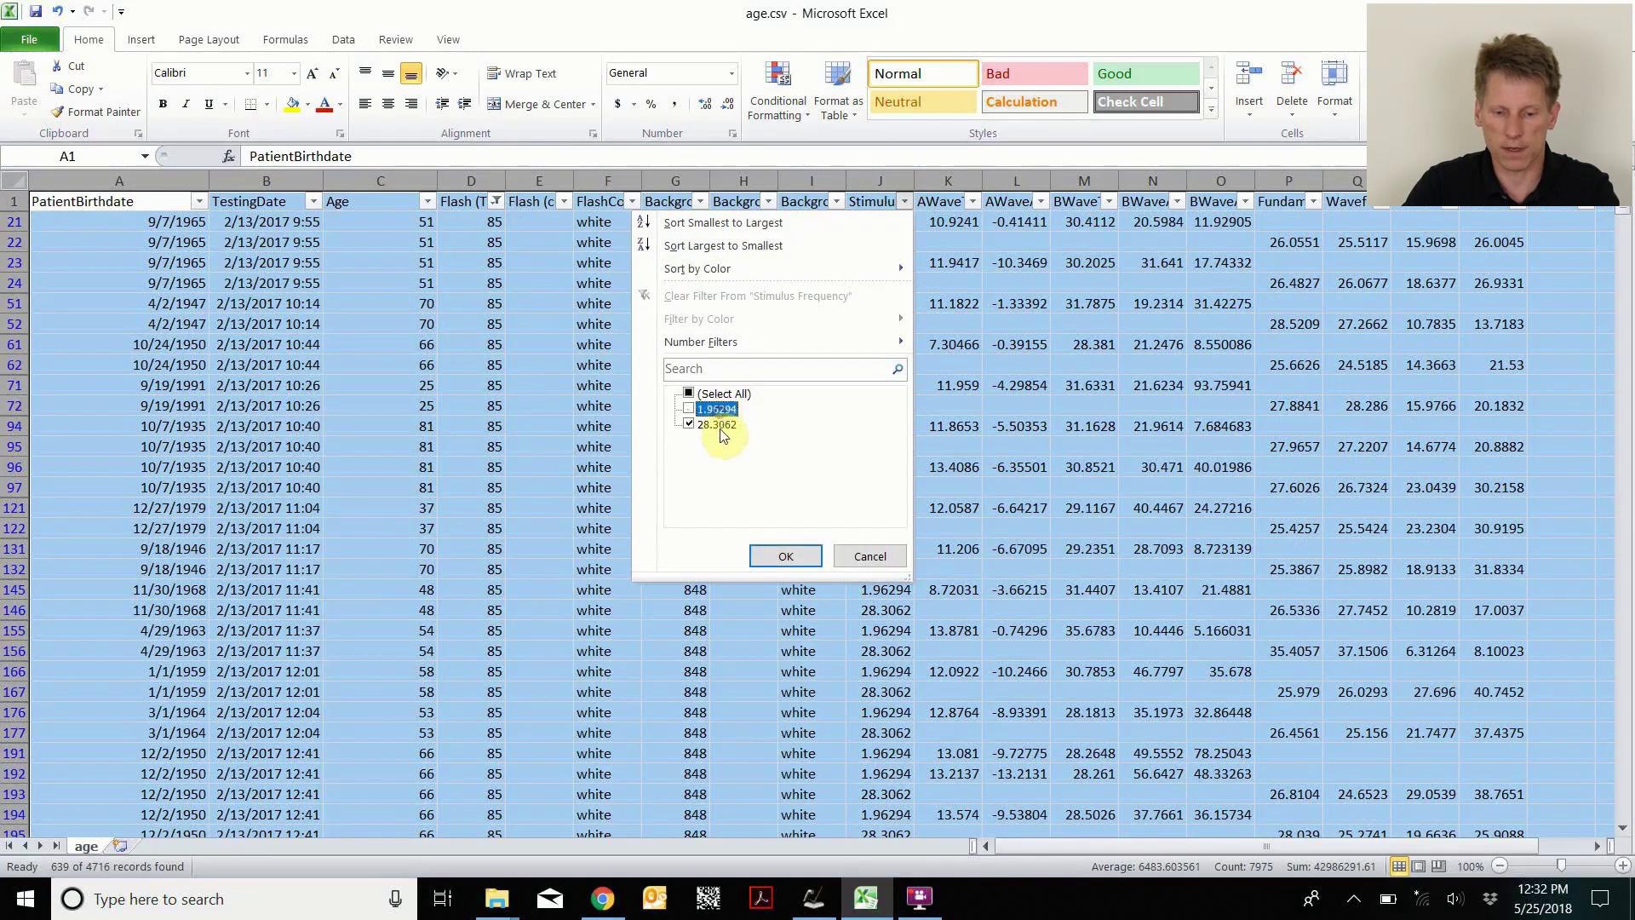
click(784, 556)
click(1104, 388)
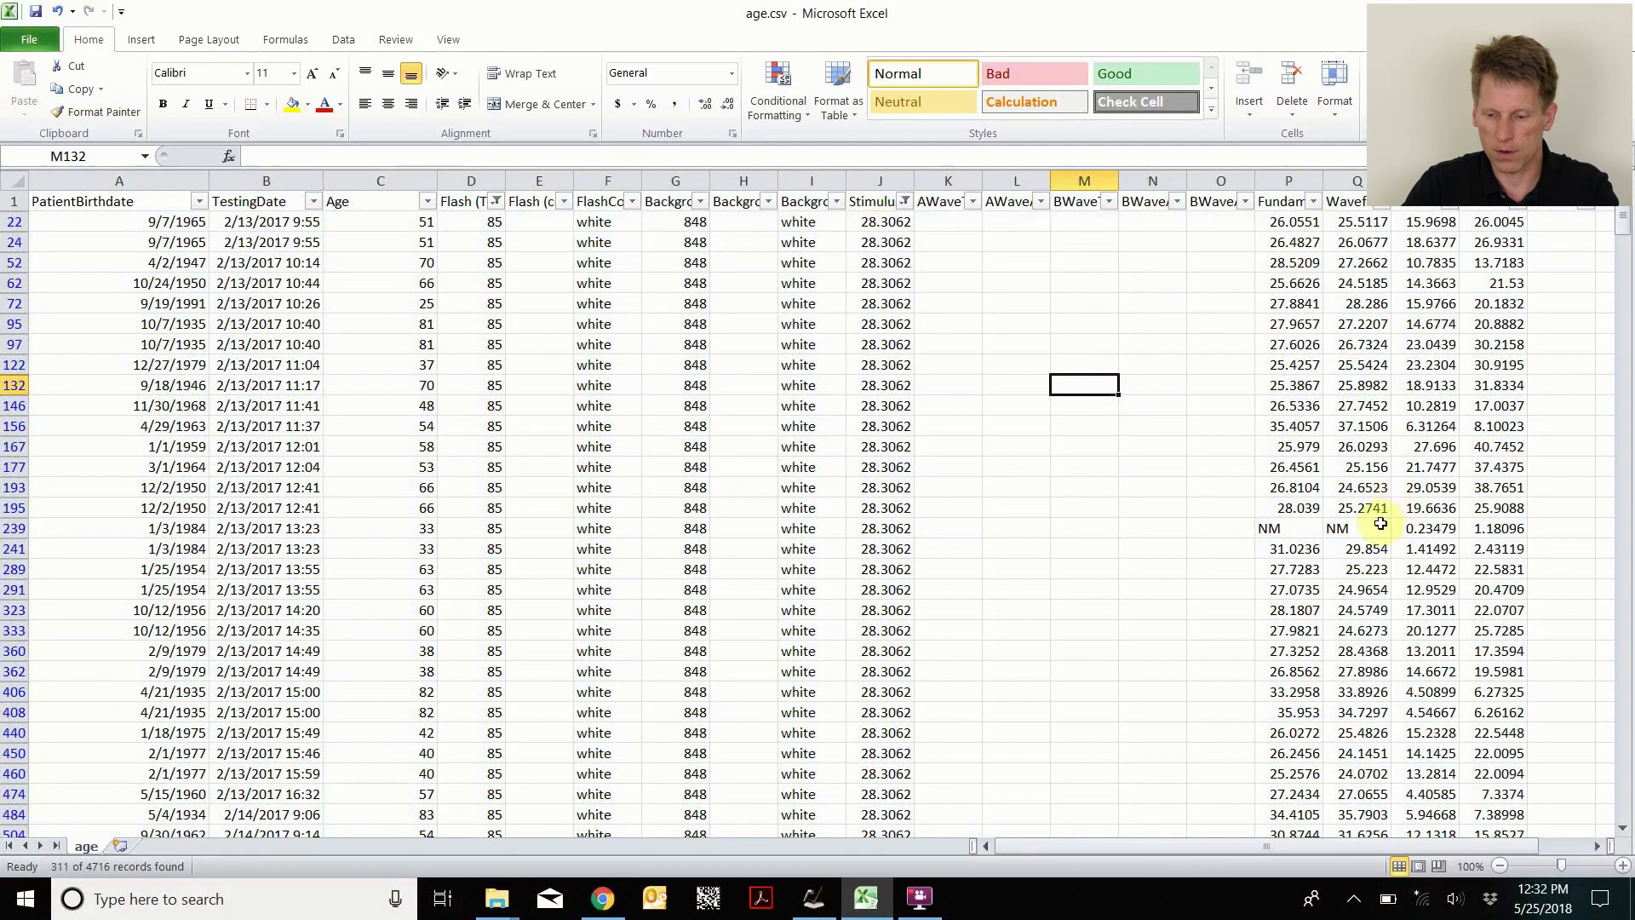
Filter the WaveformImplicitTime column to exclude the NM entries.
click(1374, 203)
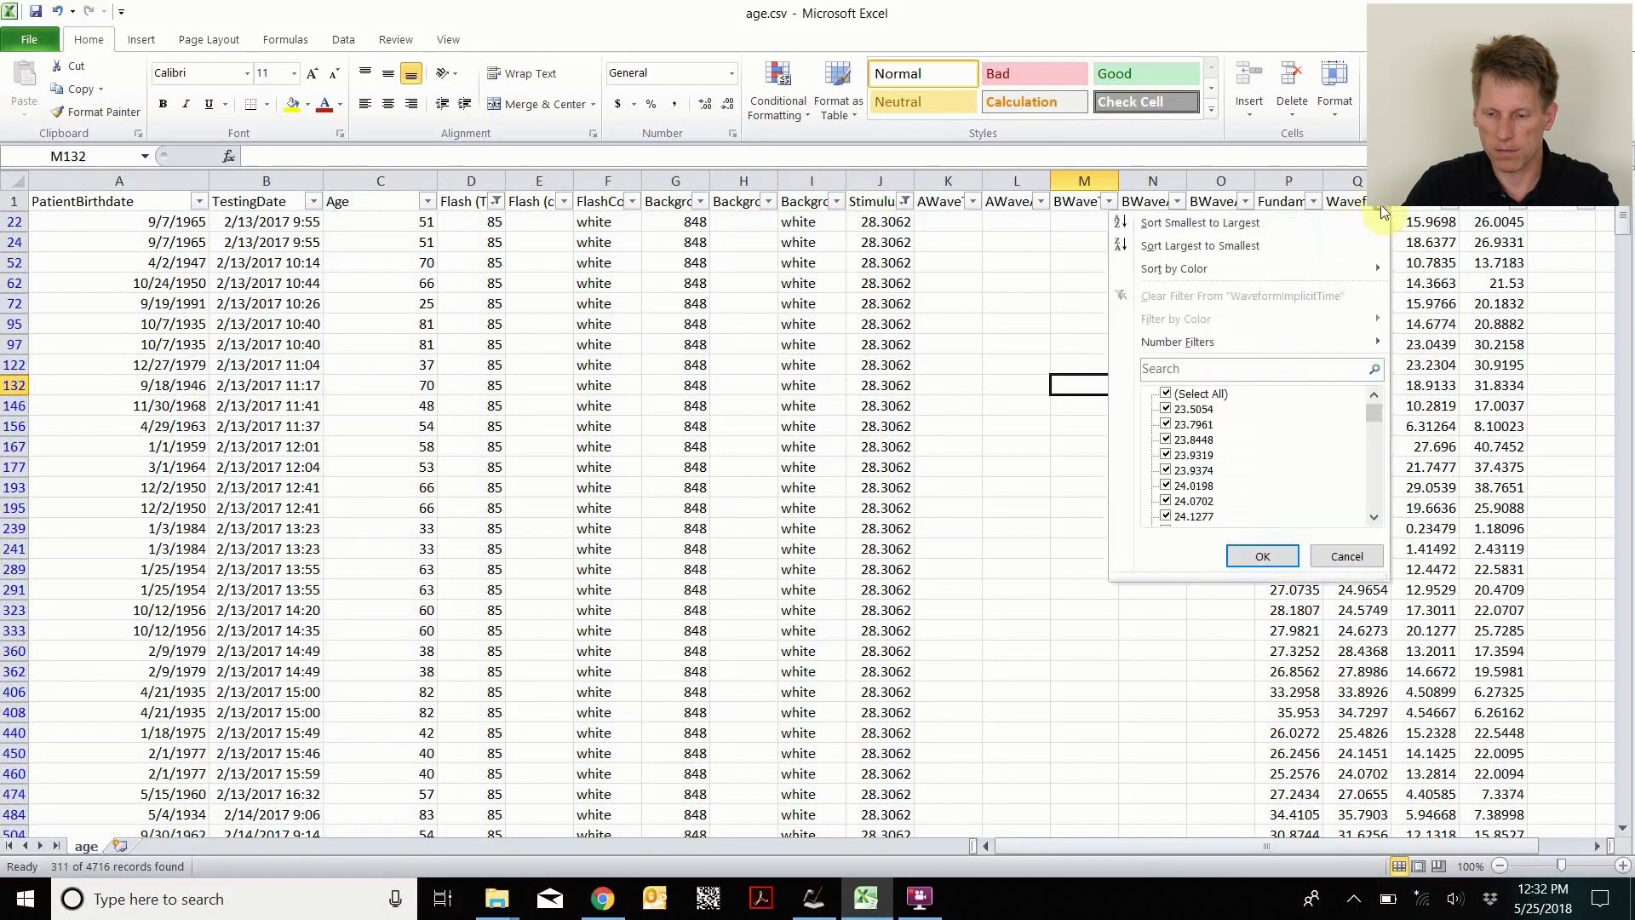
click(1374, 411)
scroll(1359, 503, down, 10)
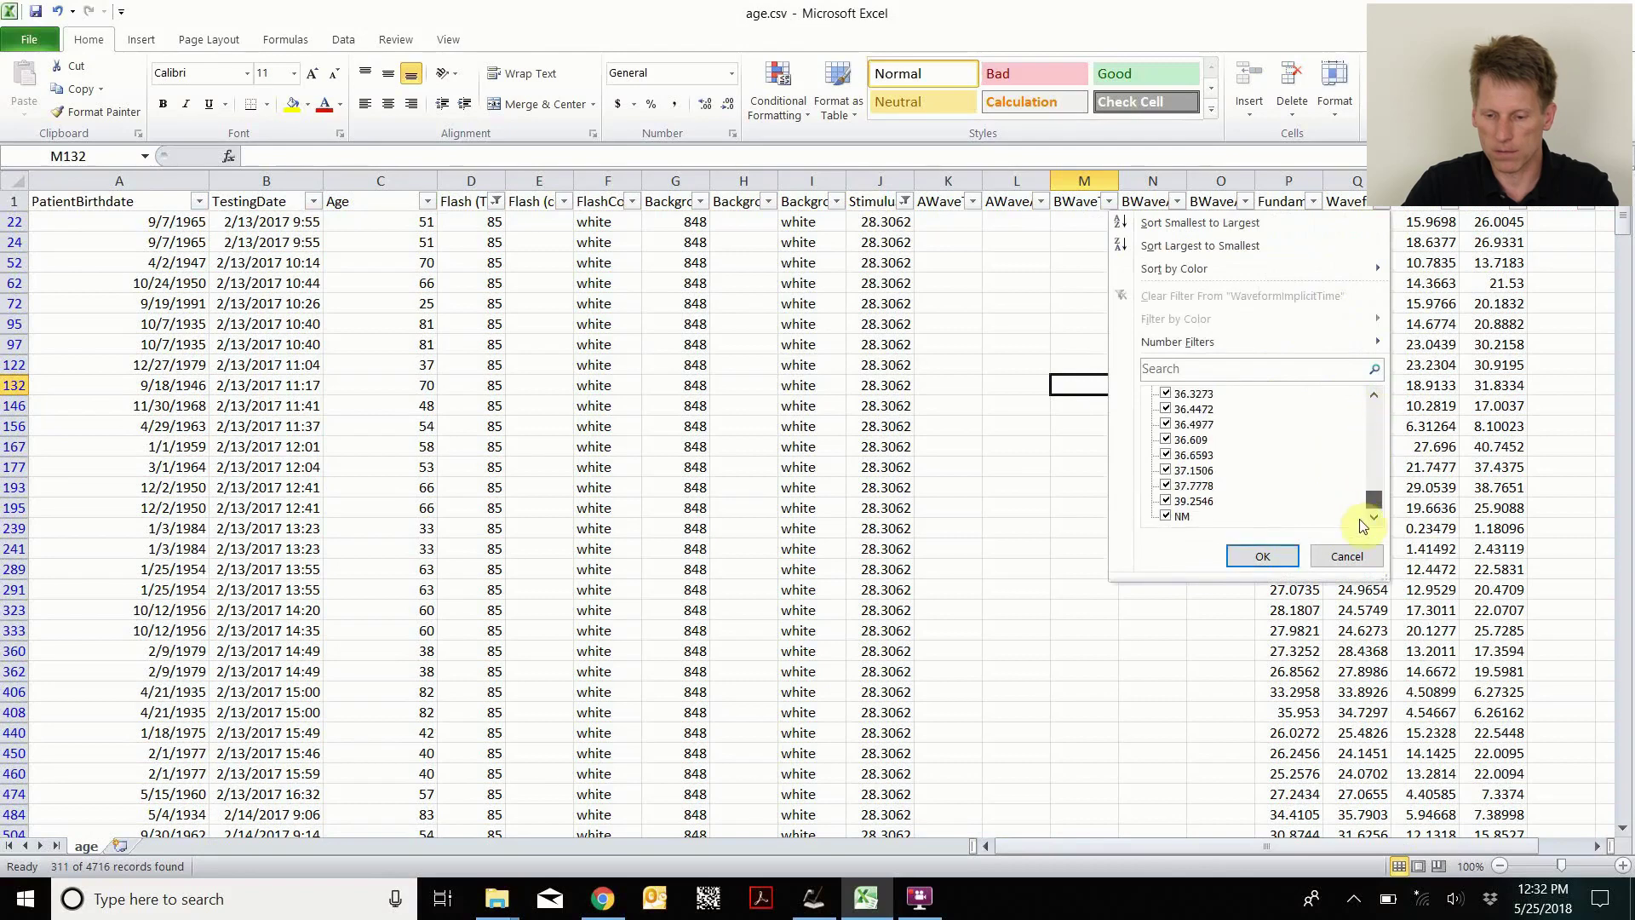
click(1173, 516)
click(1260, 555)
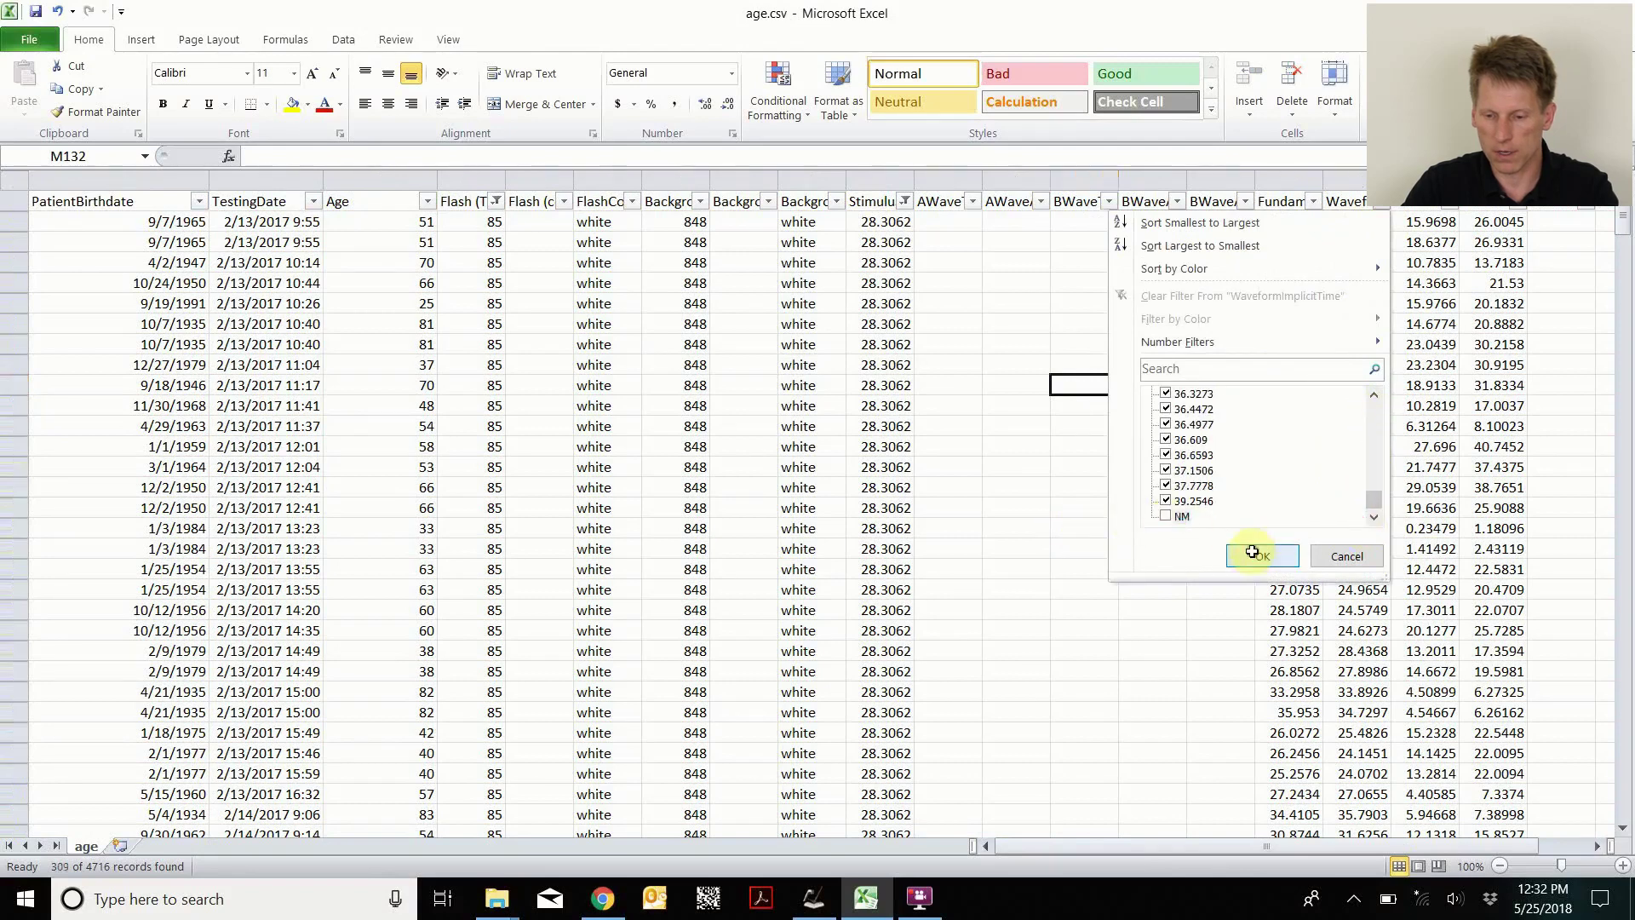
click(1085, 484)
Insert a markers-only scatter chart of WaveformImplicitTime against Age from the filtered rows, and reposition the chart on the sheet.
click(391, 198)
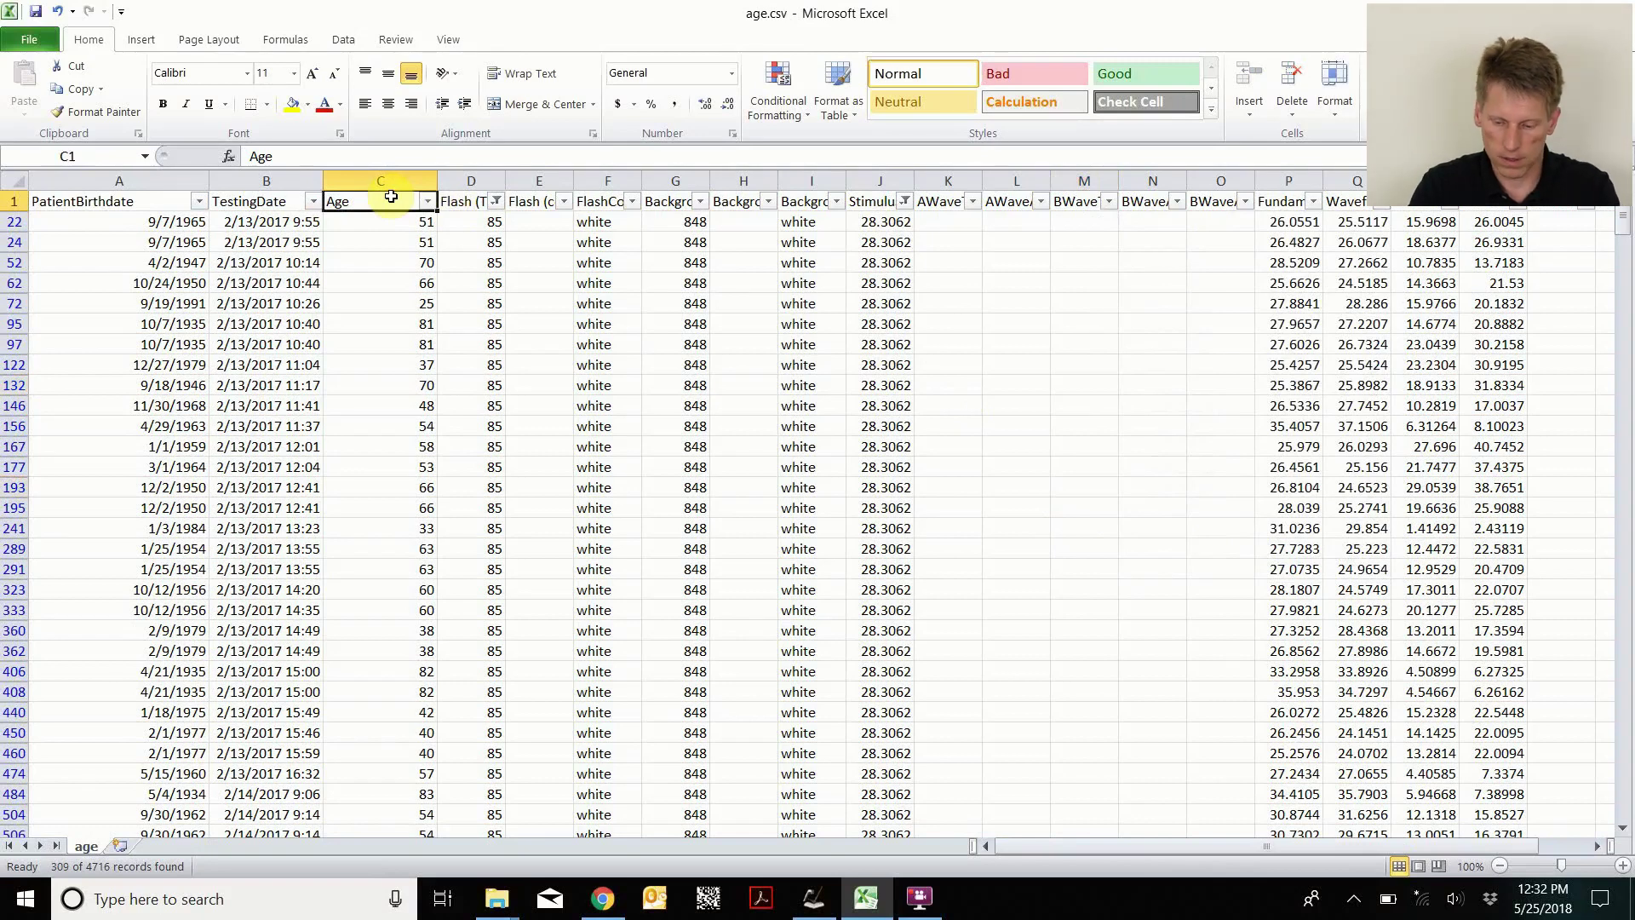
key(ctrl+shift+Down)
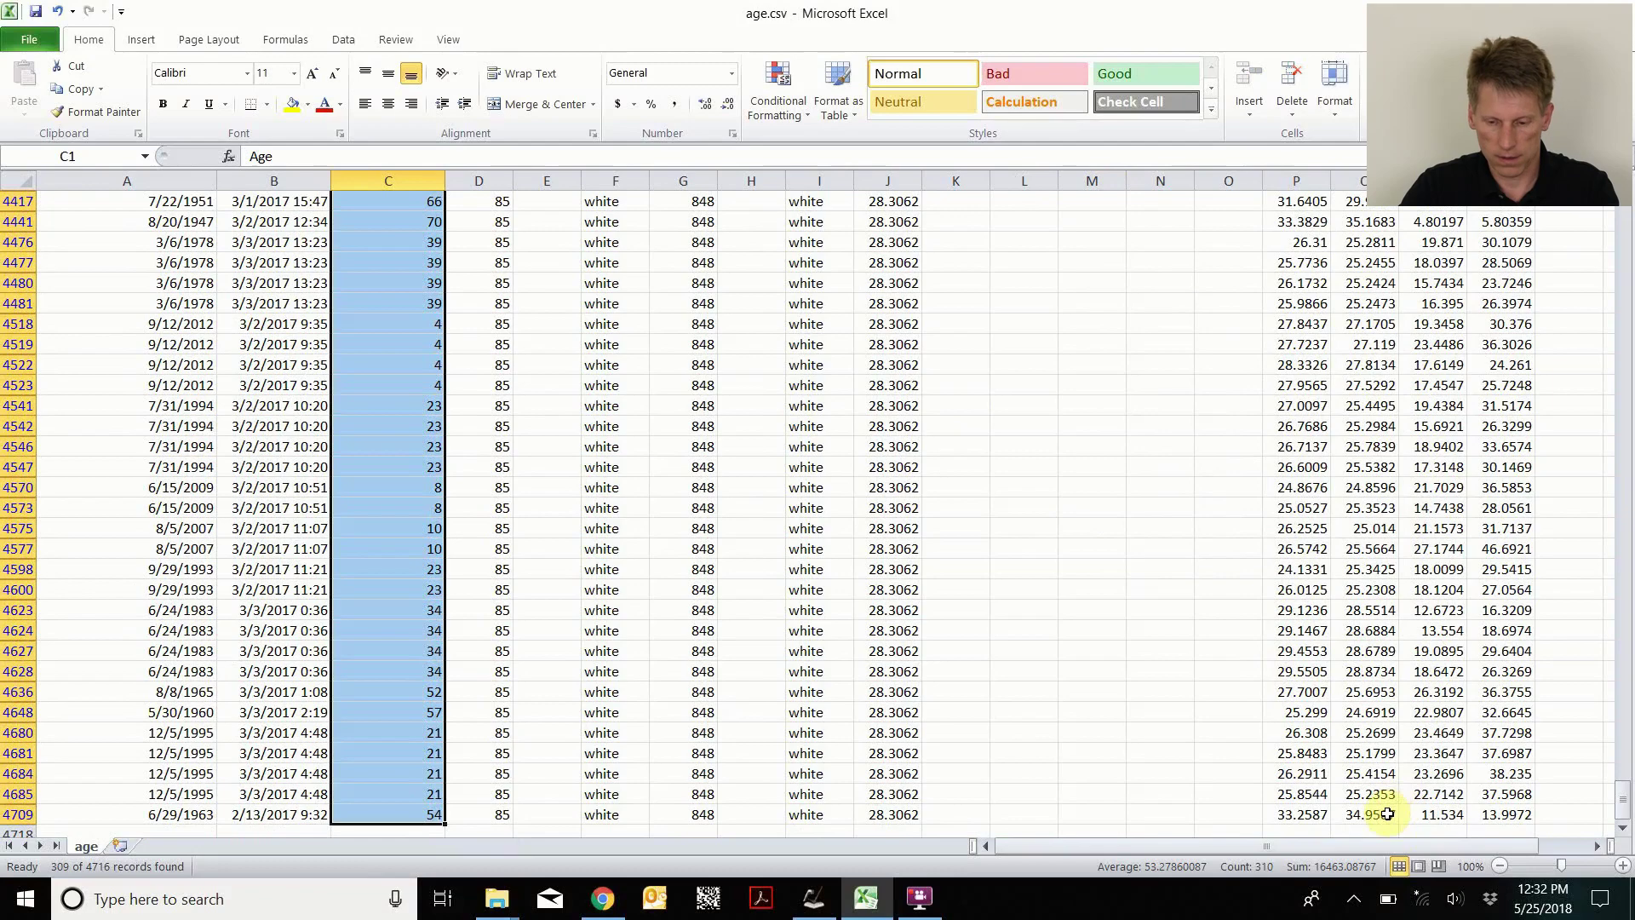
drag(1388, 814, 1355, 201)
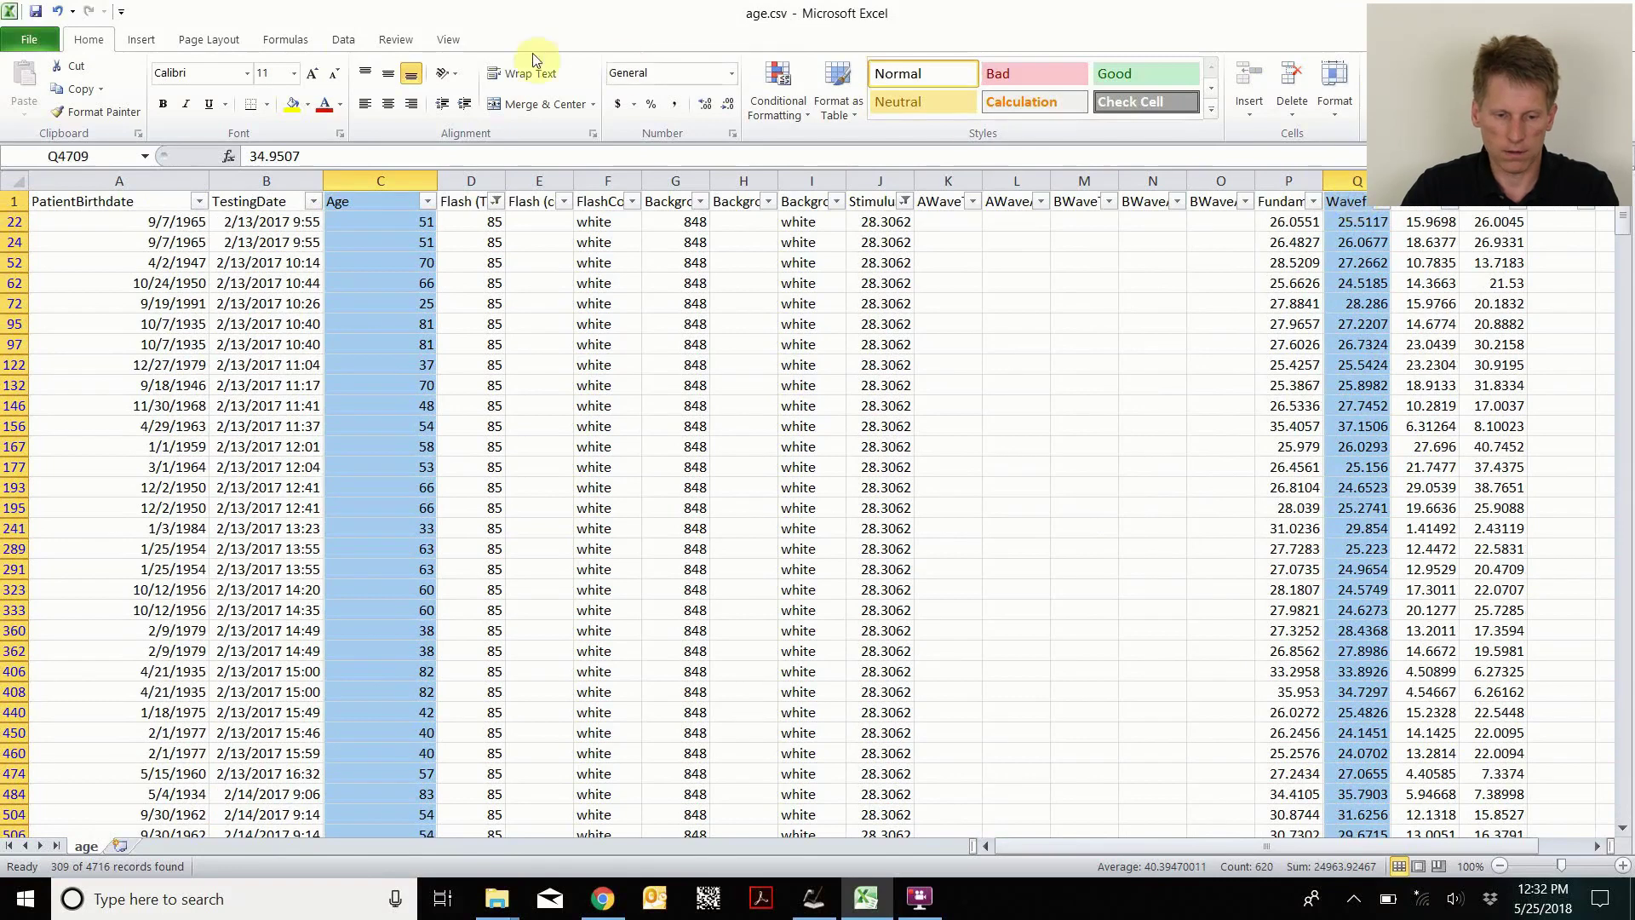
click(141, 39)
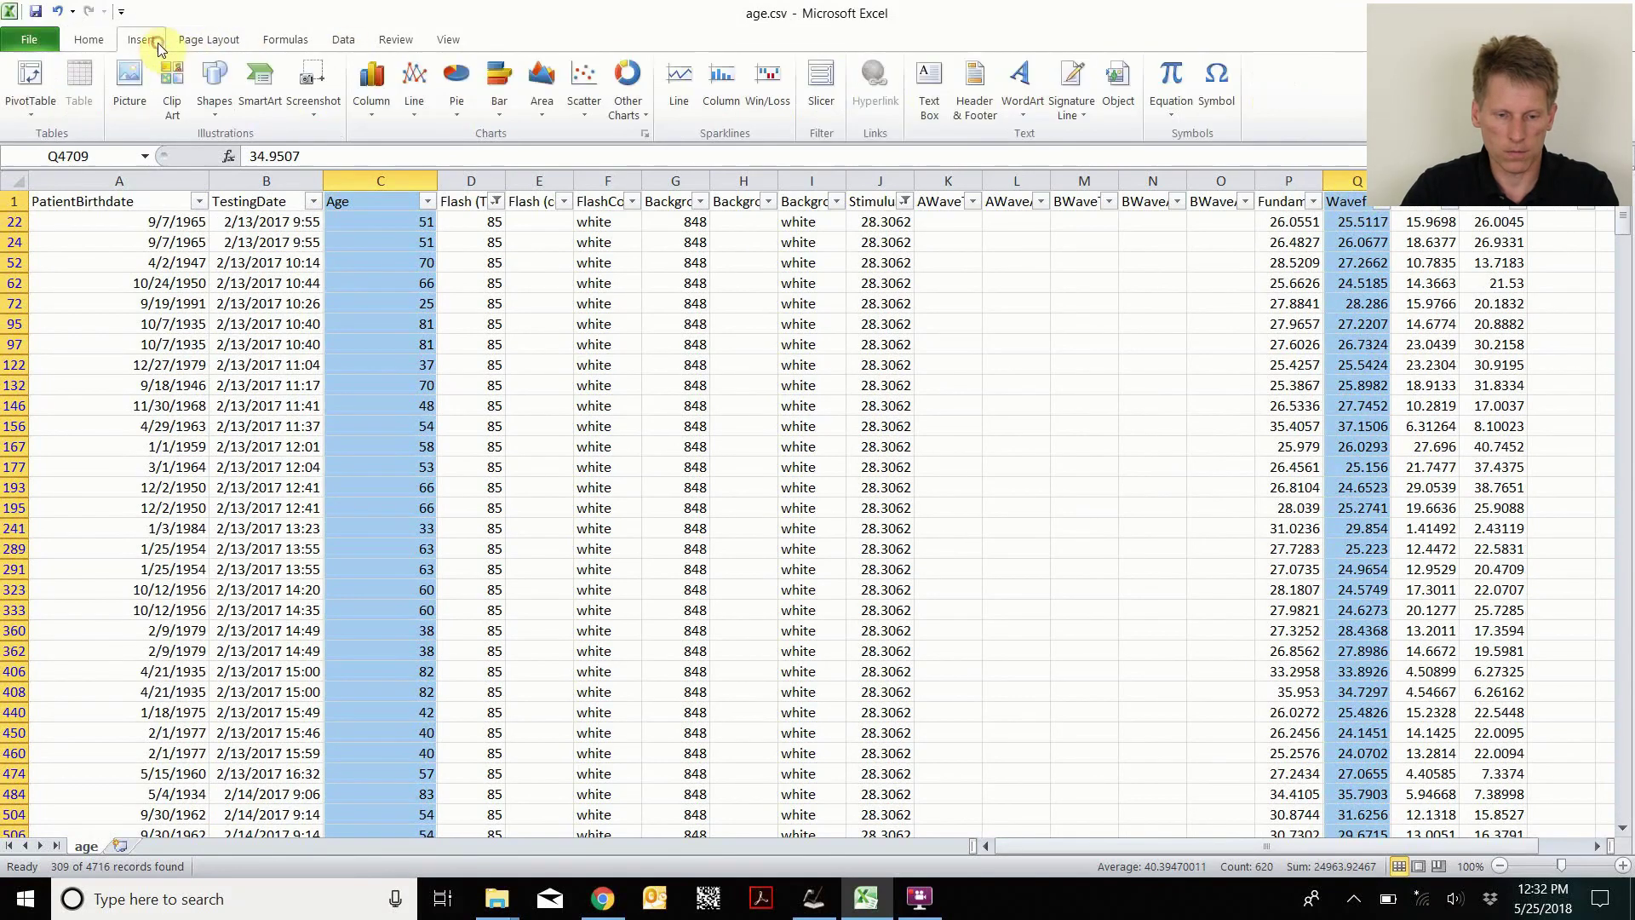
click(584, 85)
click(490, 174)
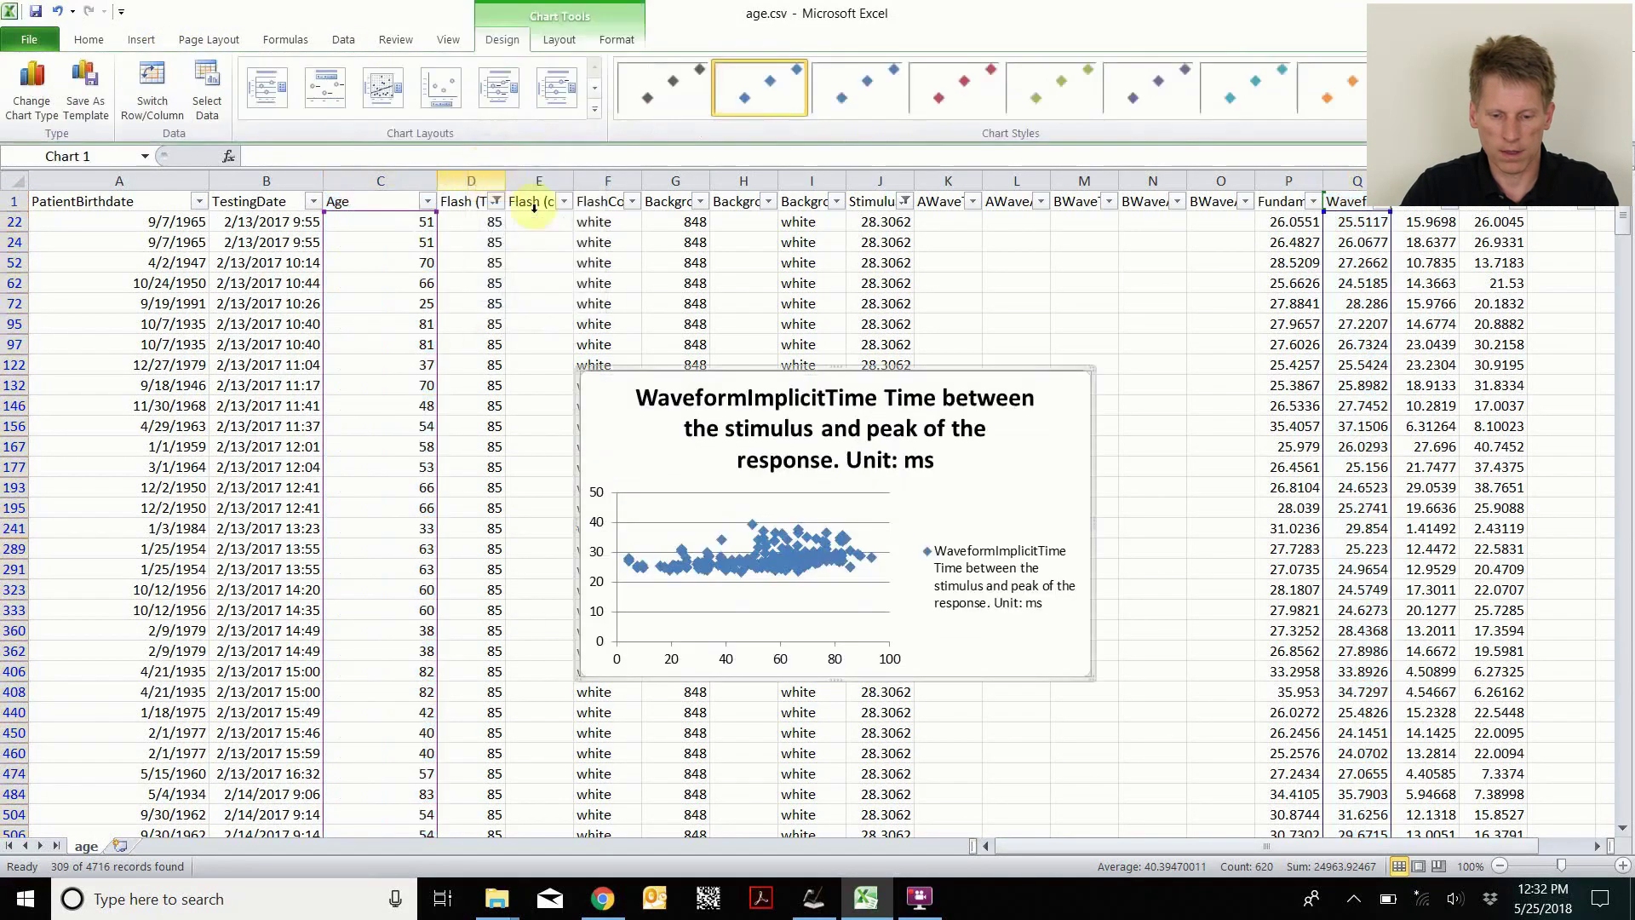
click(1020, 458)
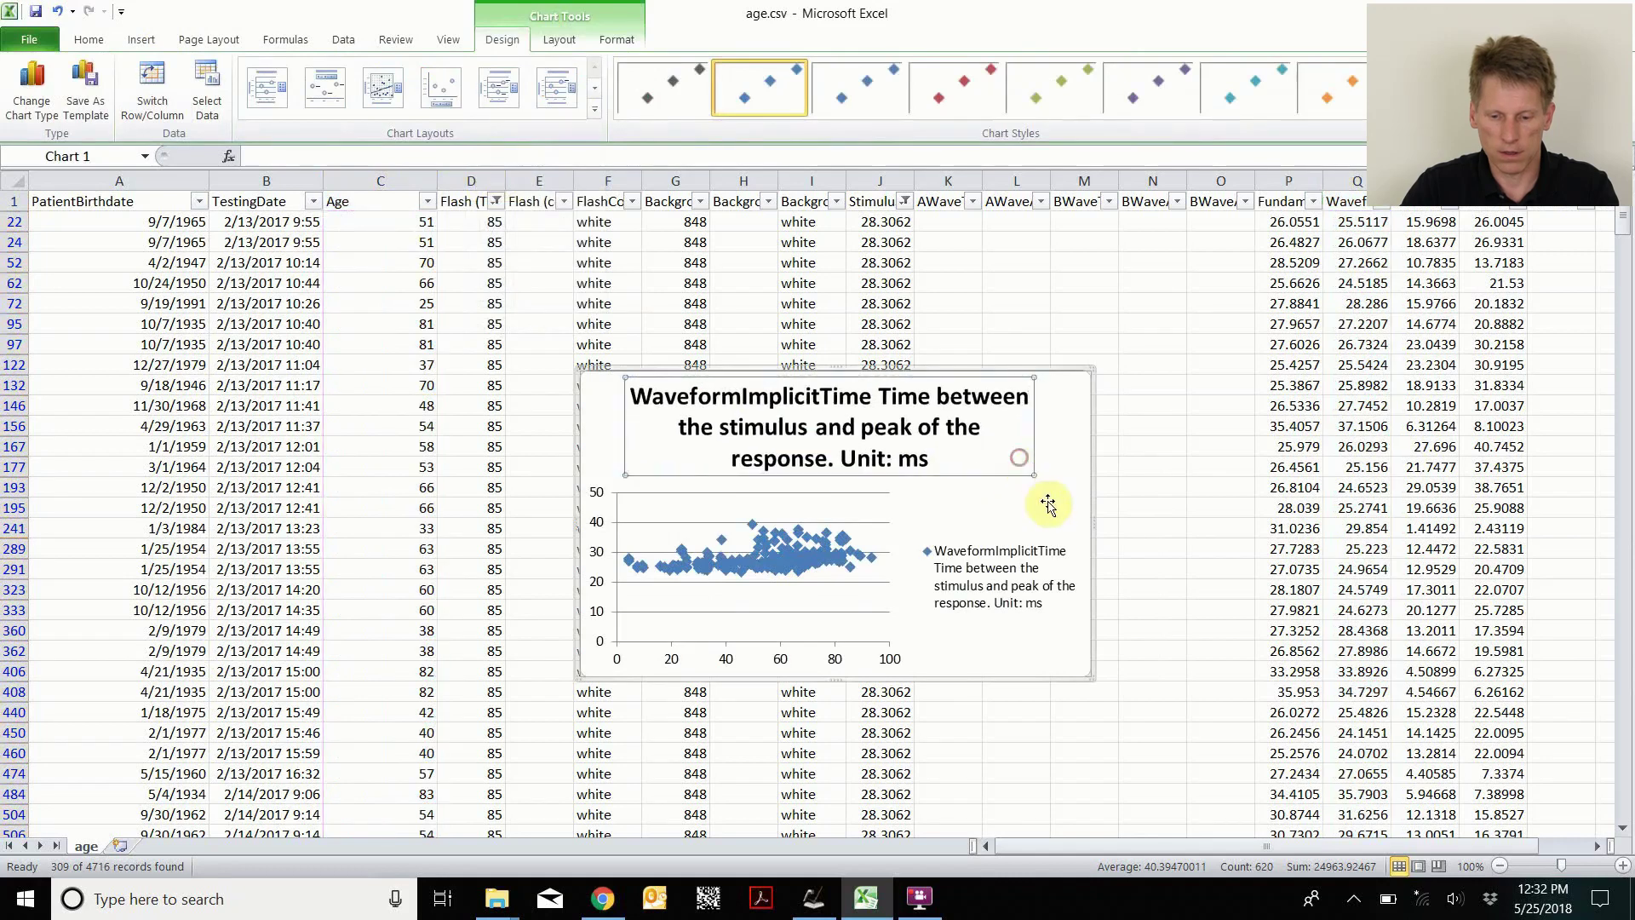
drag(1020, 458, 933, 422)
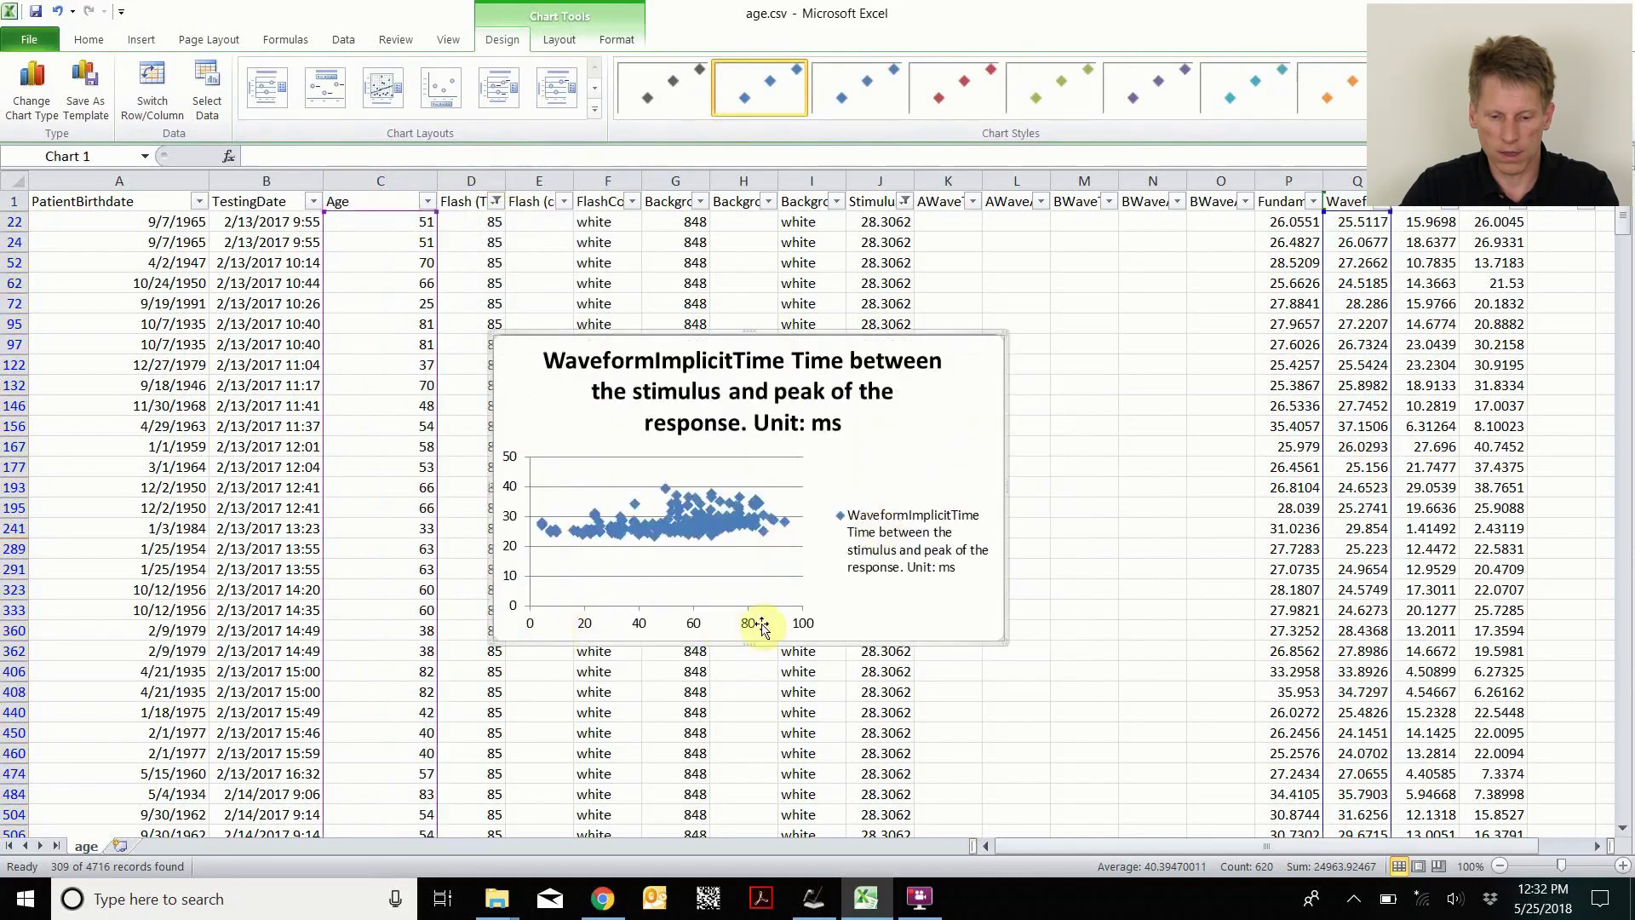
Add a linear trendline with its equation displayed to the scatter series, and place the equation below the data points.
click(690, 504)
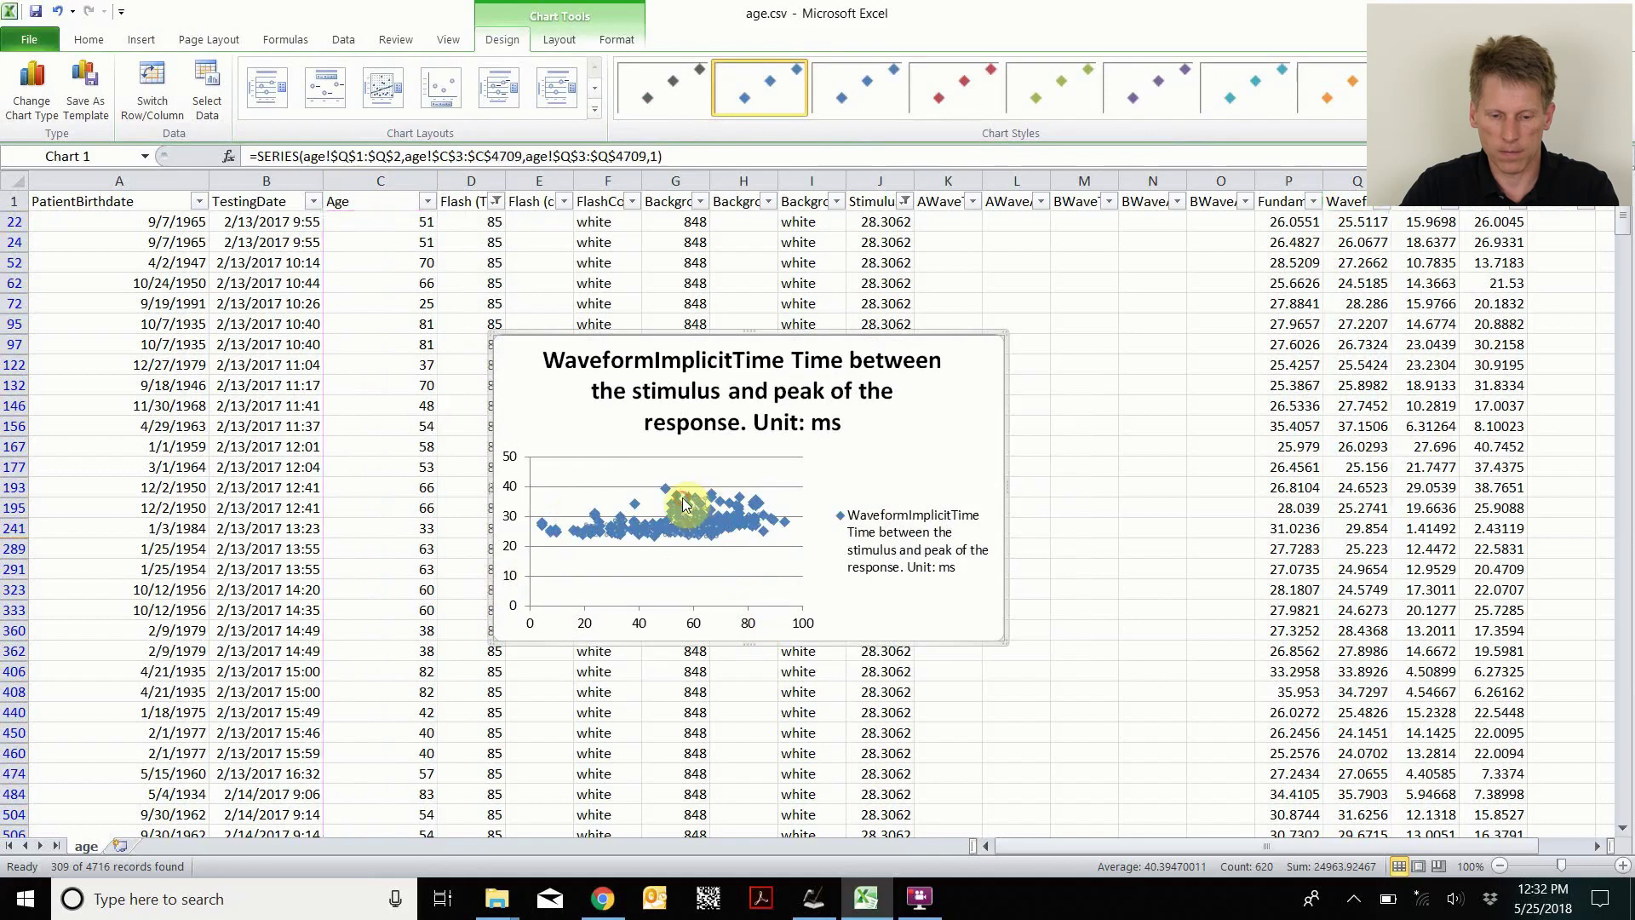
right_click(688, 500)
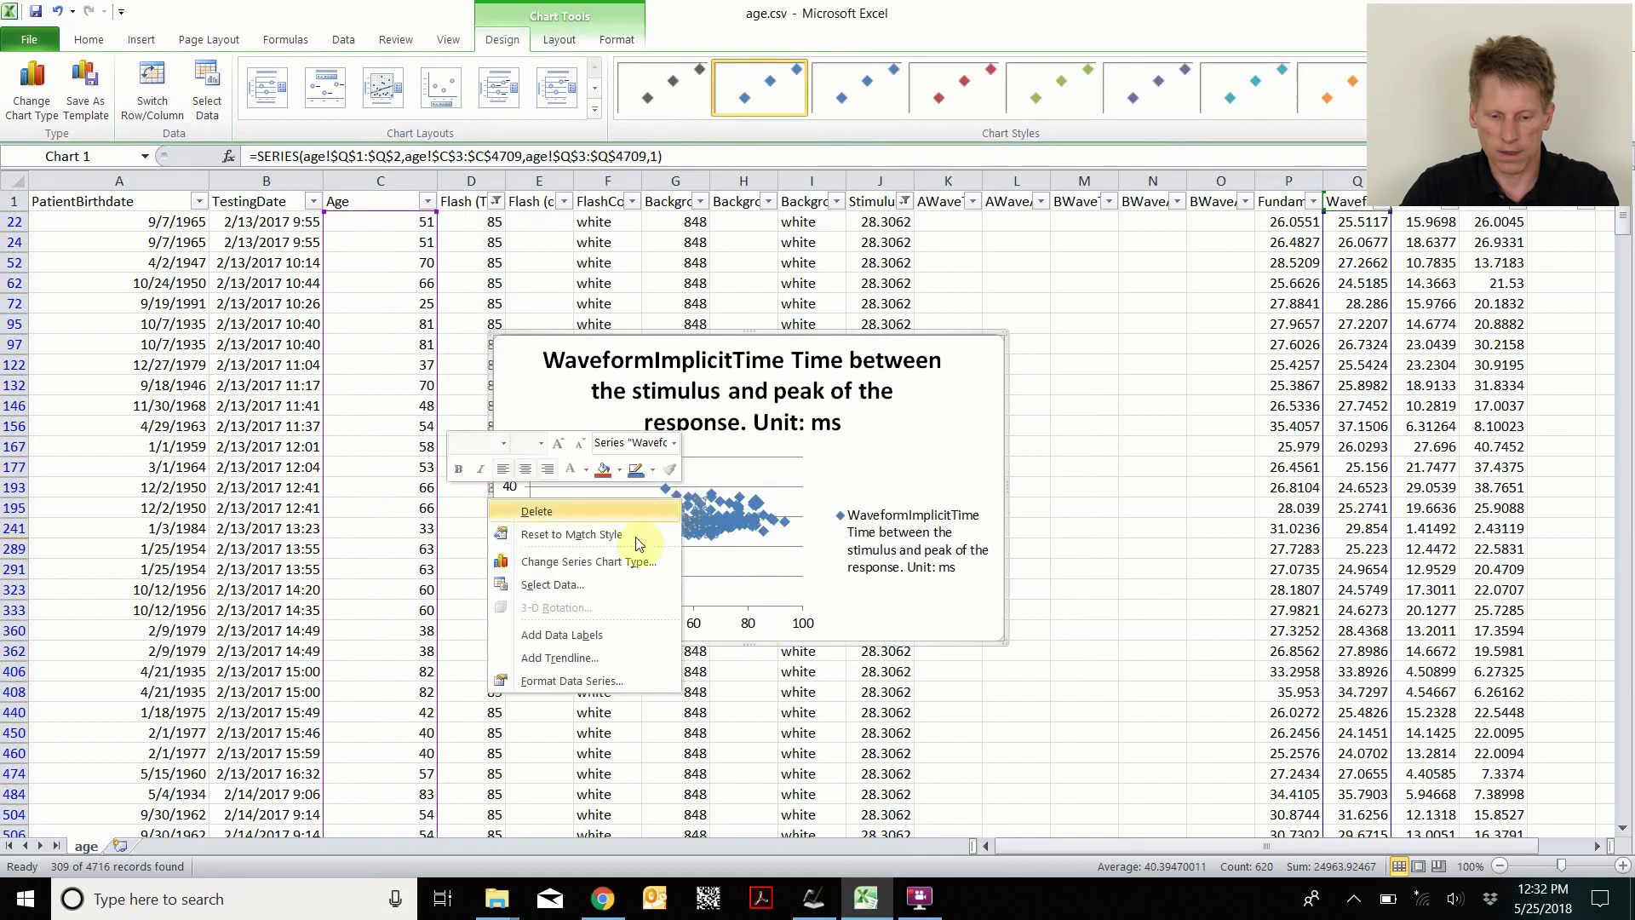
click(613, 654)
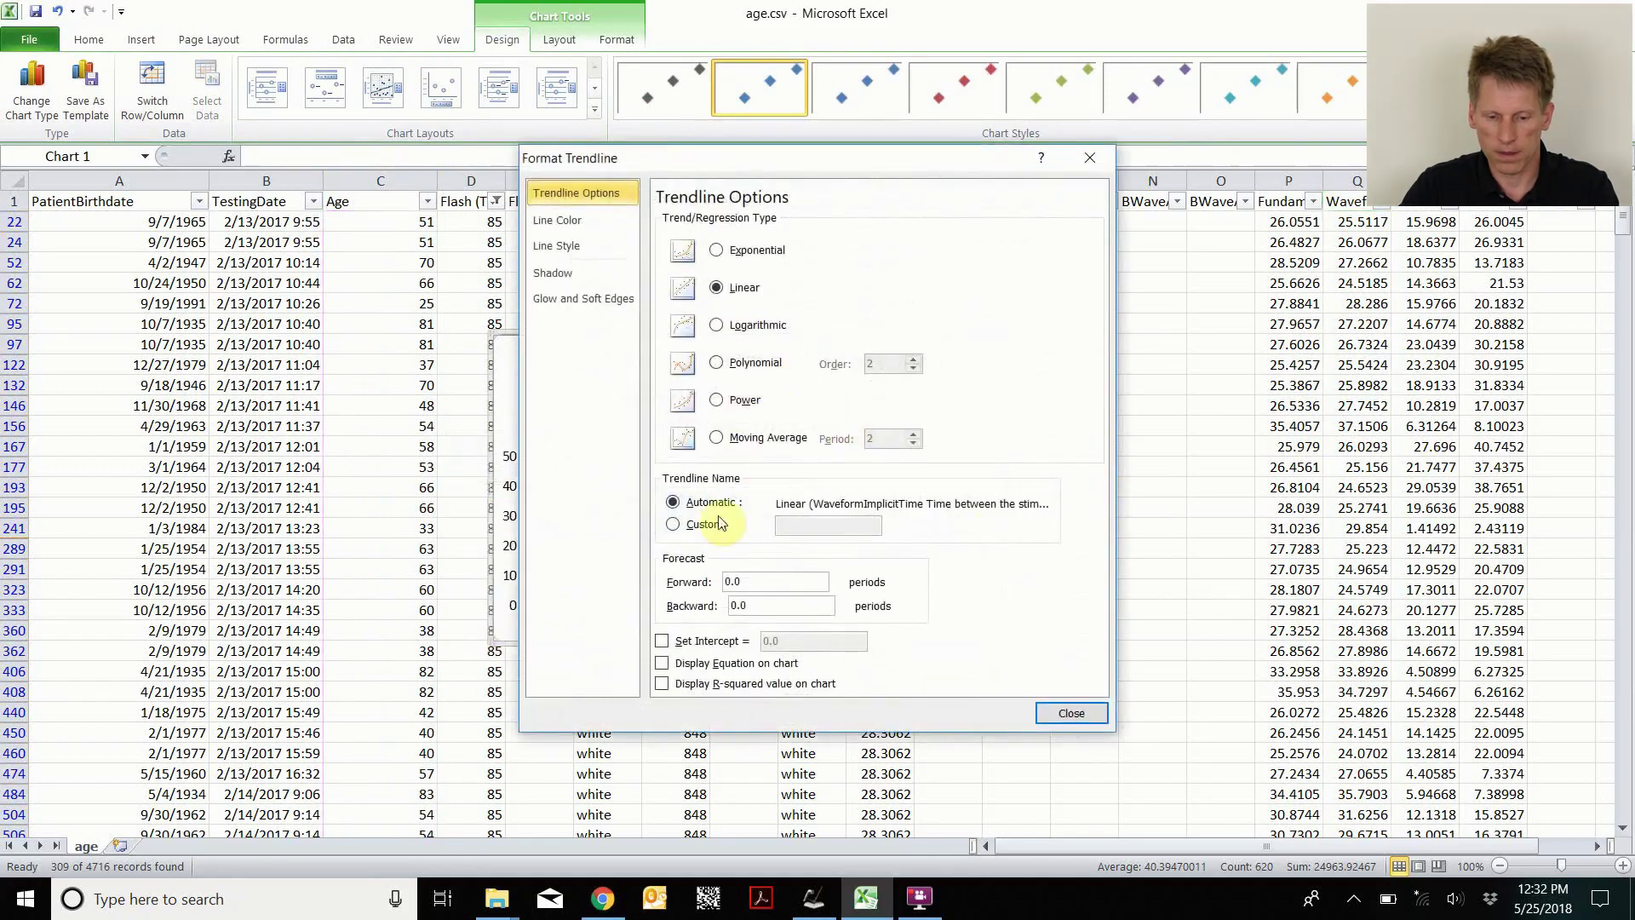
click(681, 664)
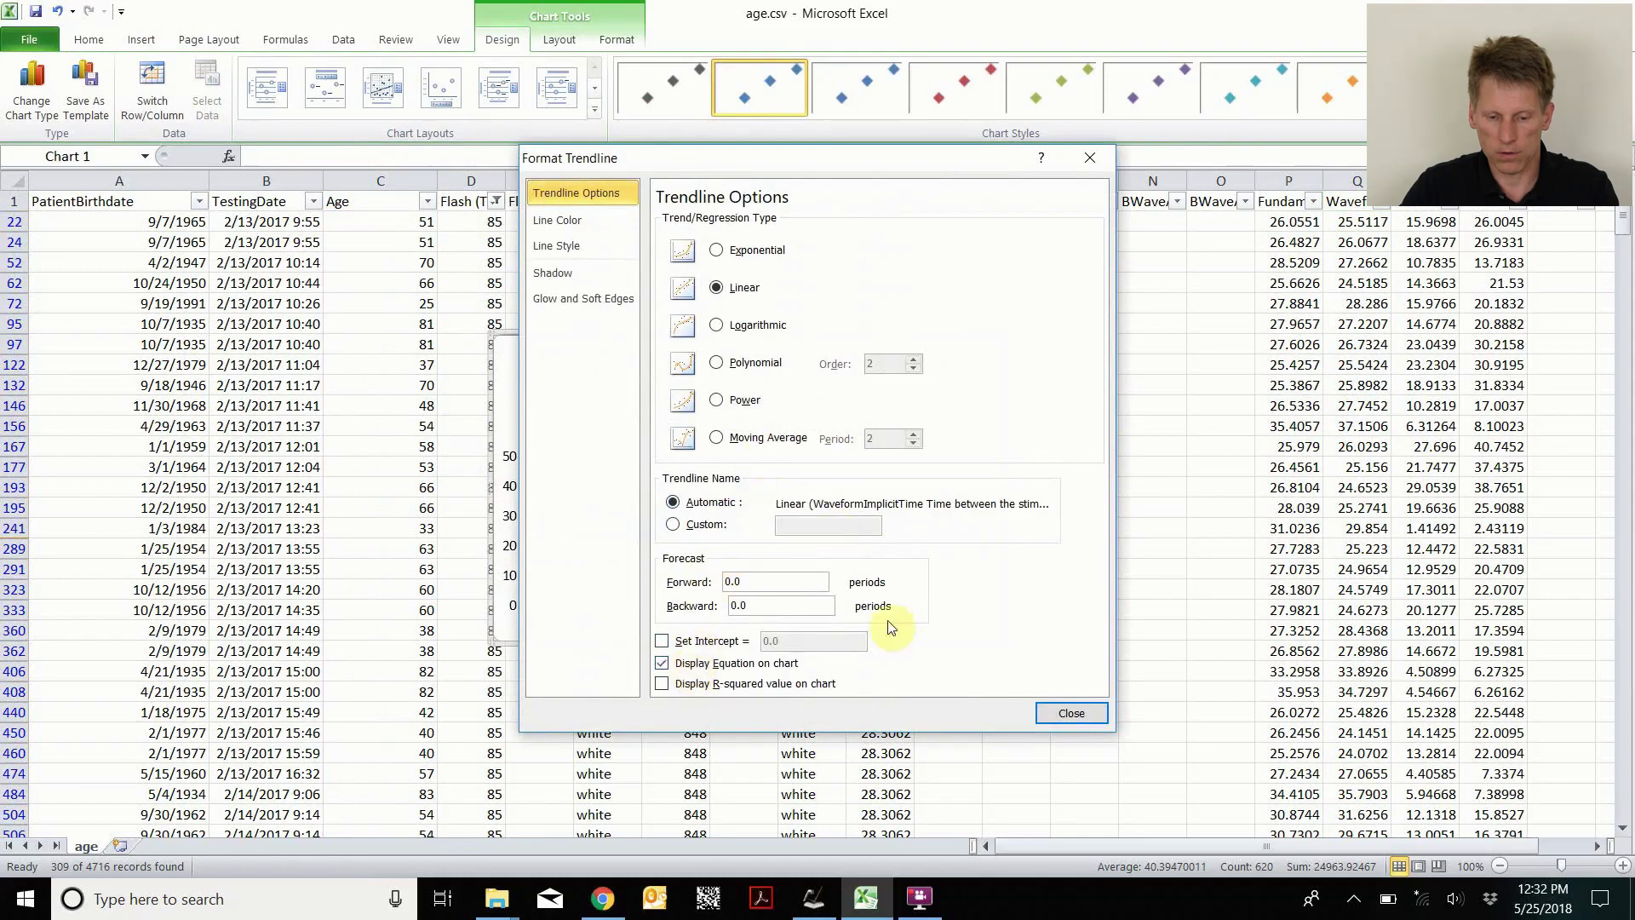
click(1061, 714)
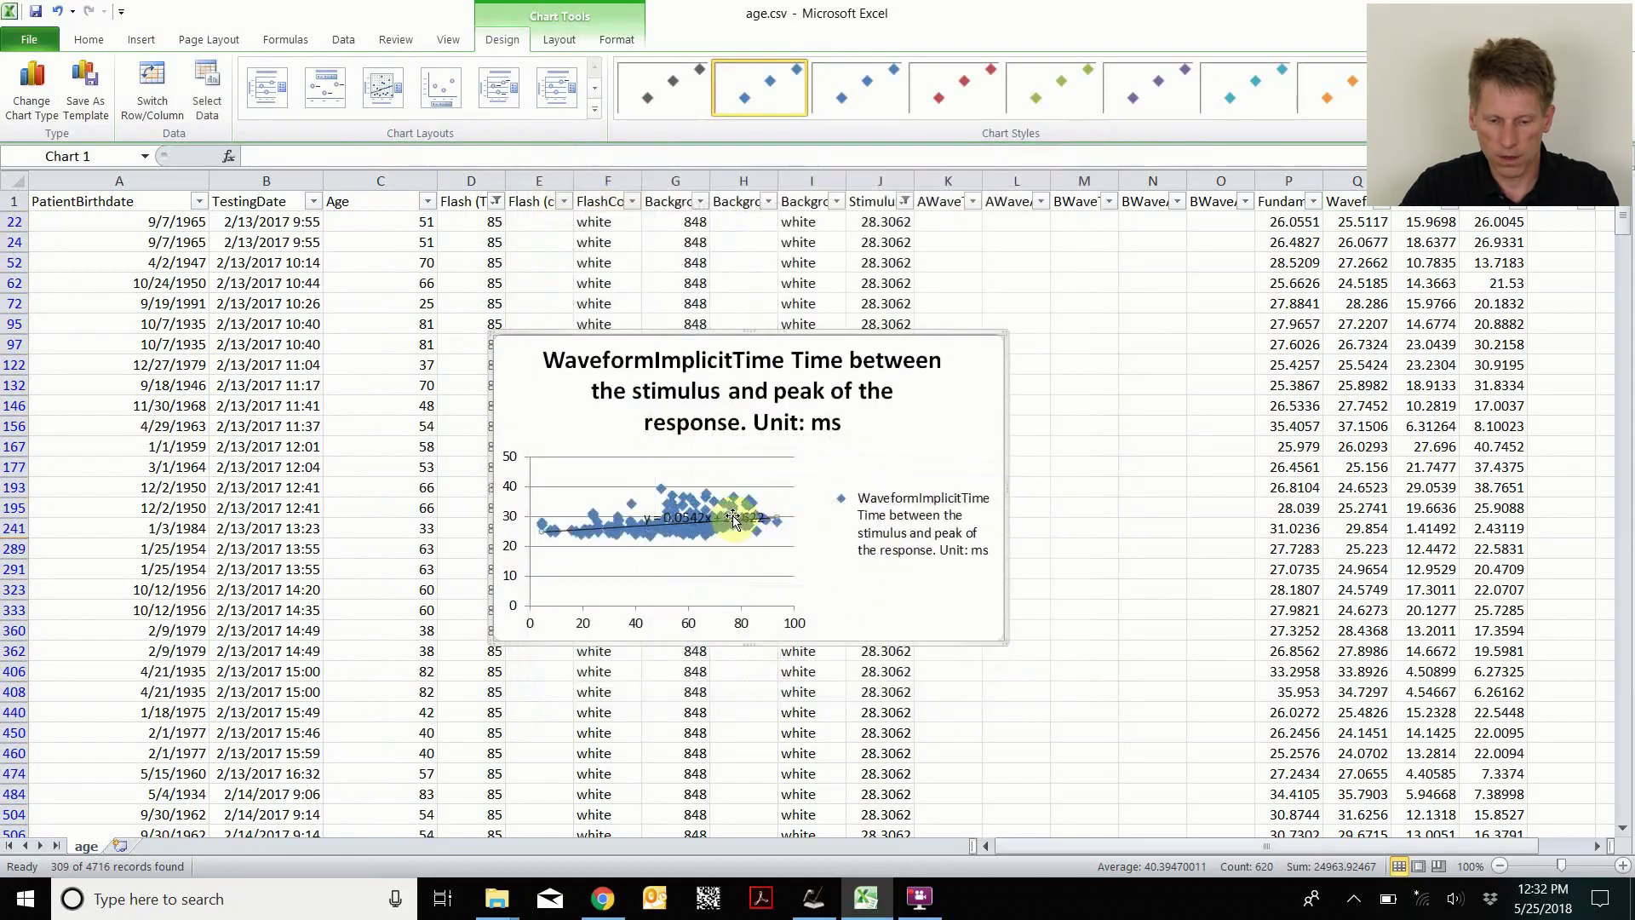
drag(739, 520, 761, 587)
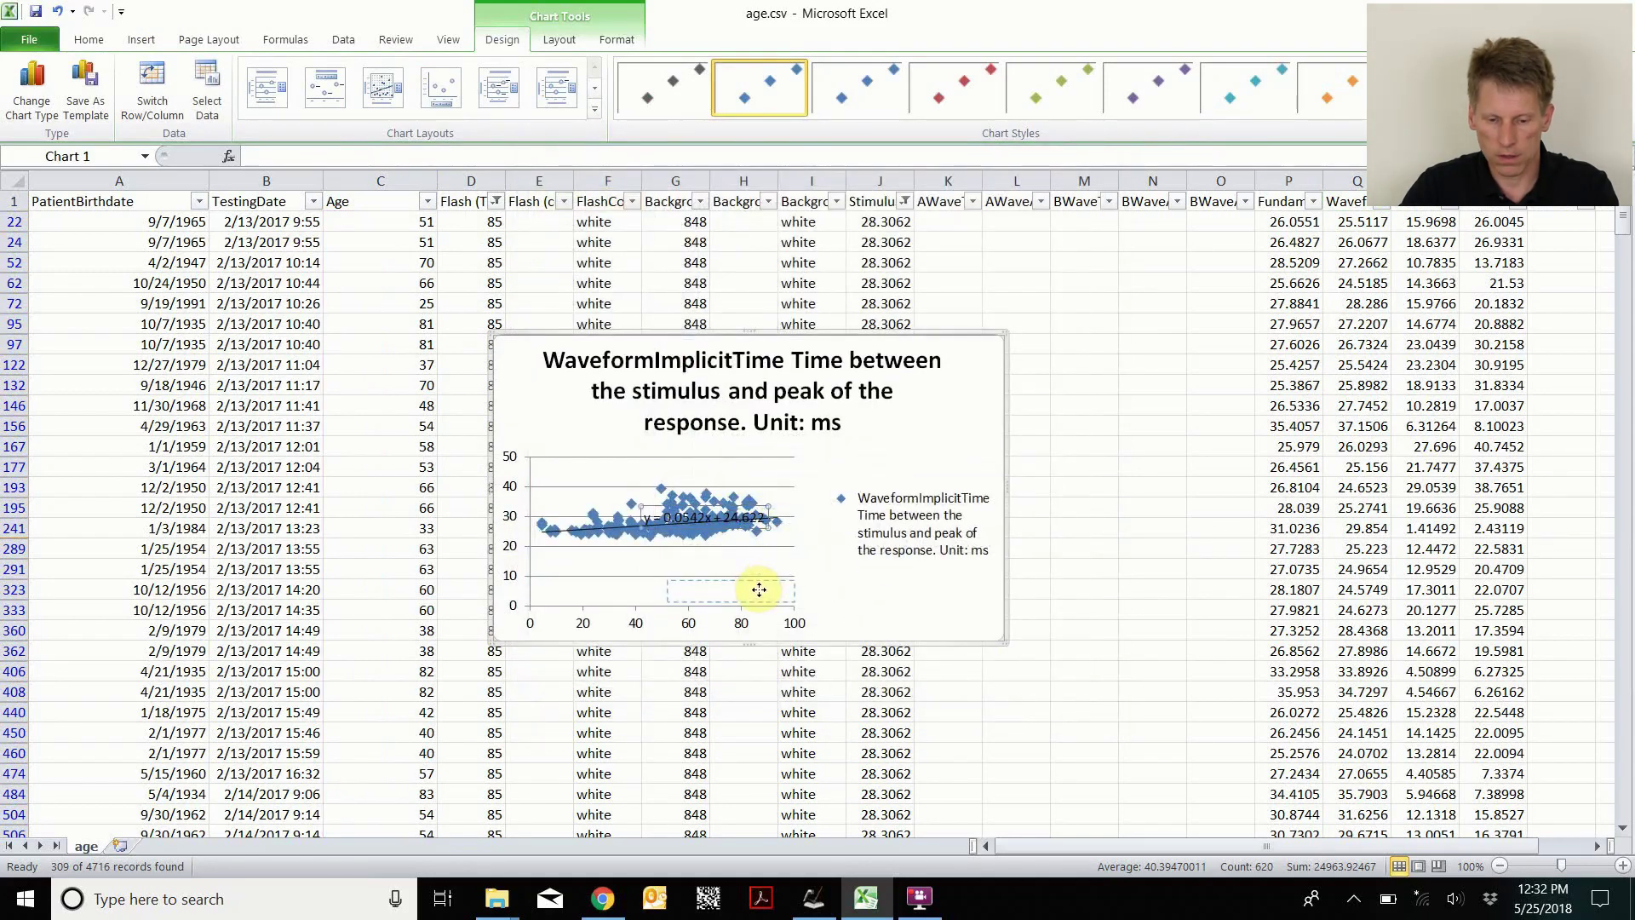
drag(759, 590, 759, 590)
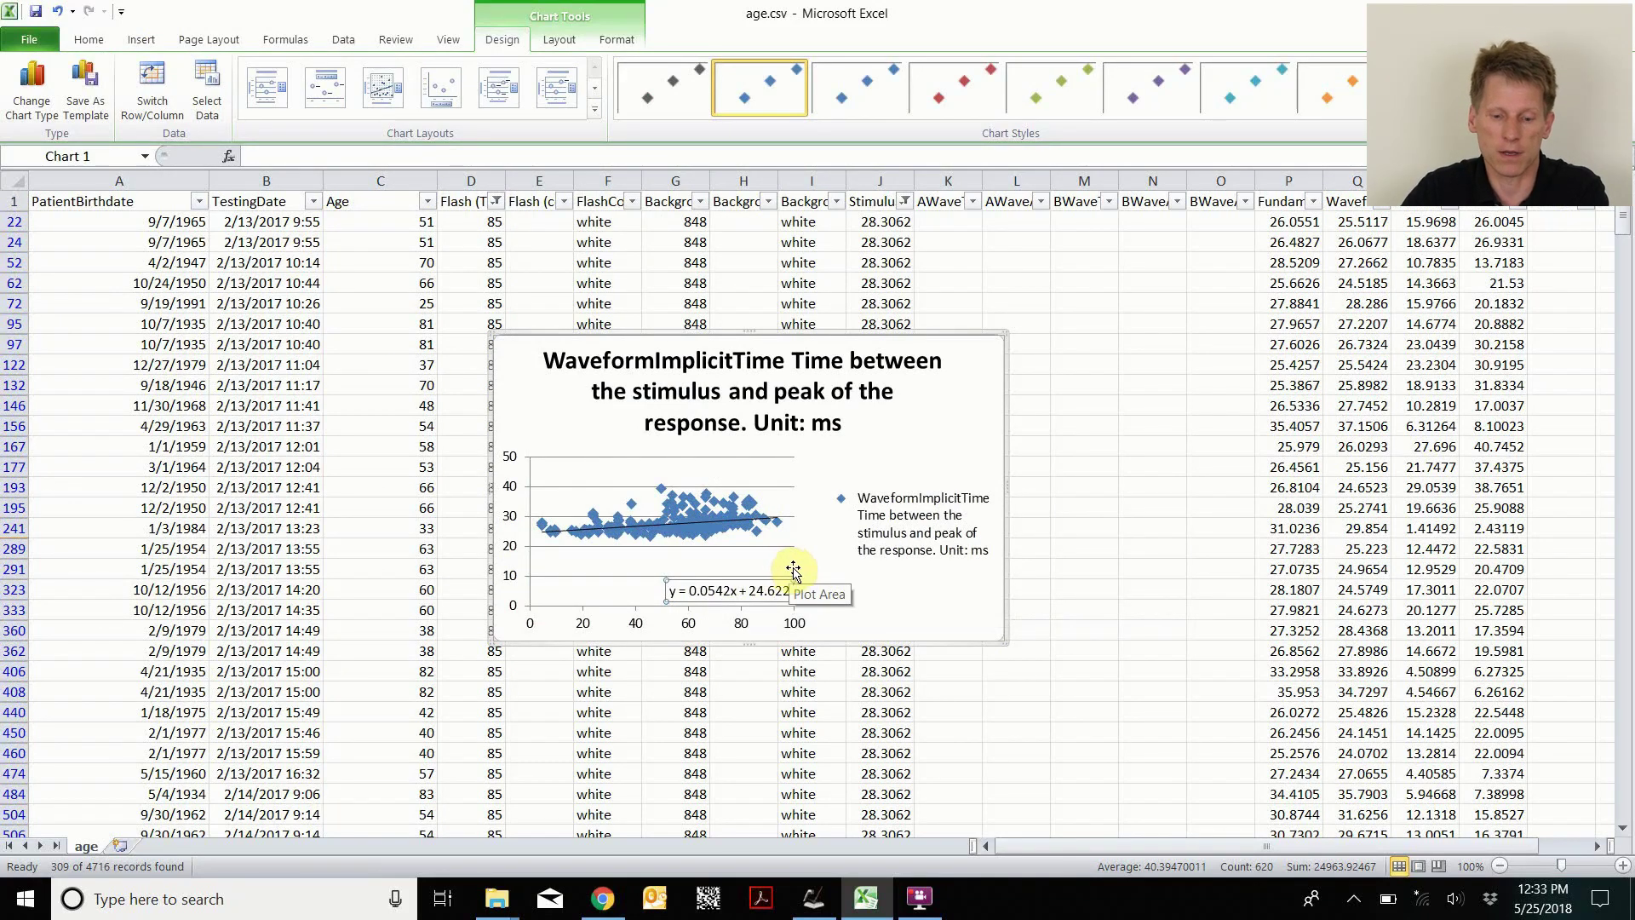
Change the chart's plotted Y data from WaveformImplicitTime to the WaveformAmplitude column by moving the series range.
click(930, 593)
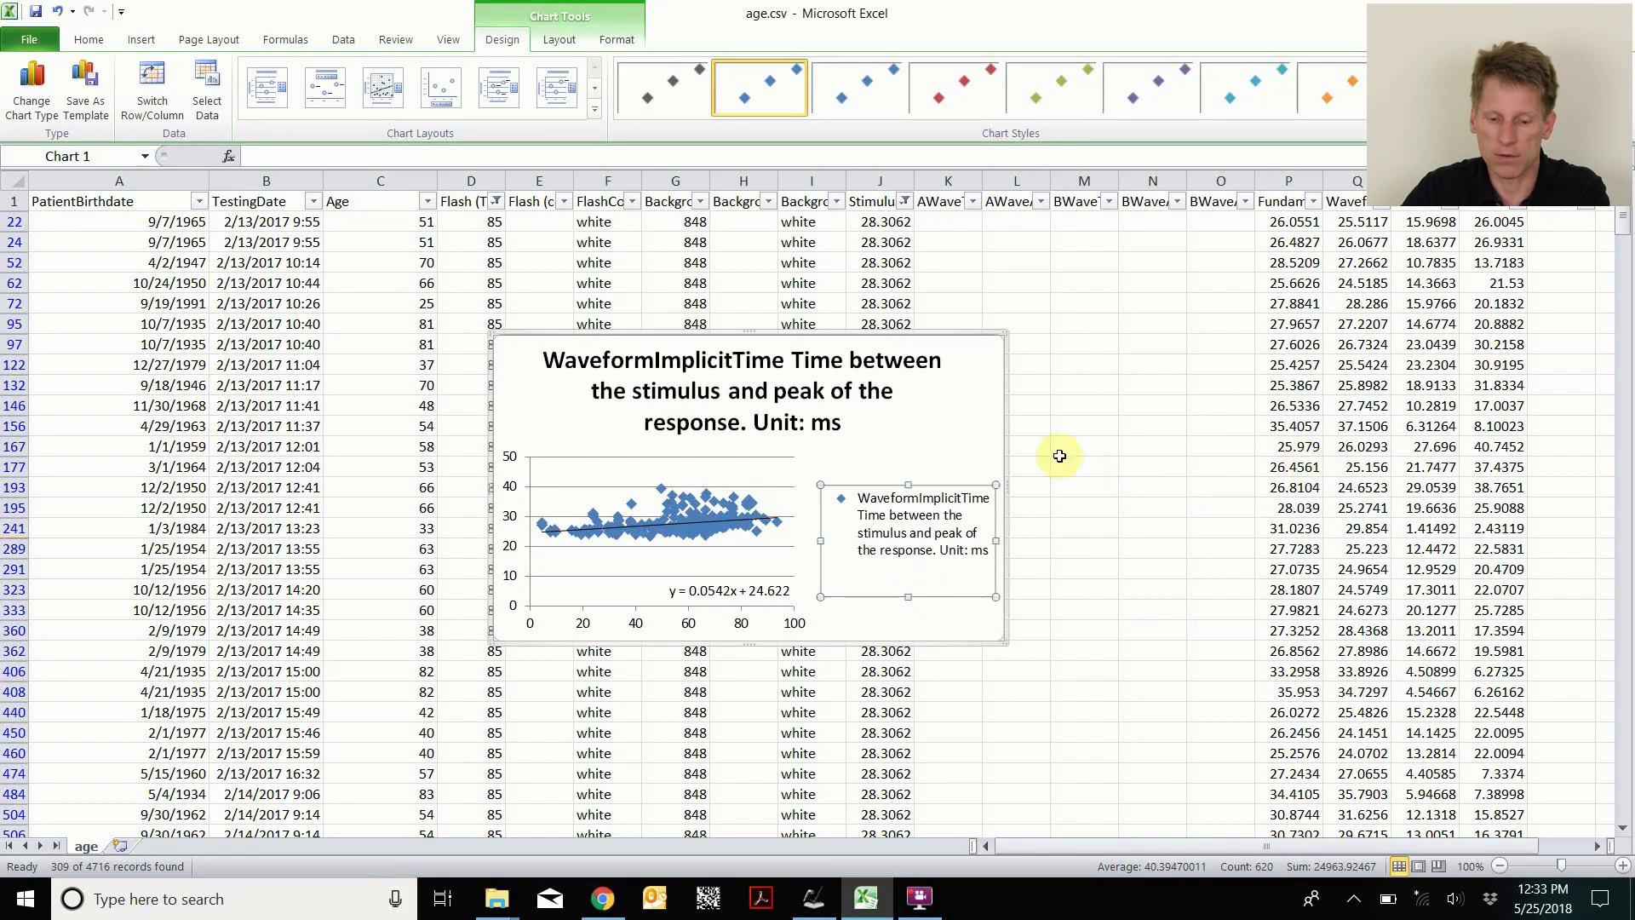
click(988, 430)
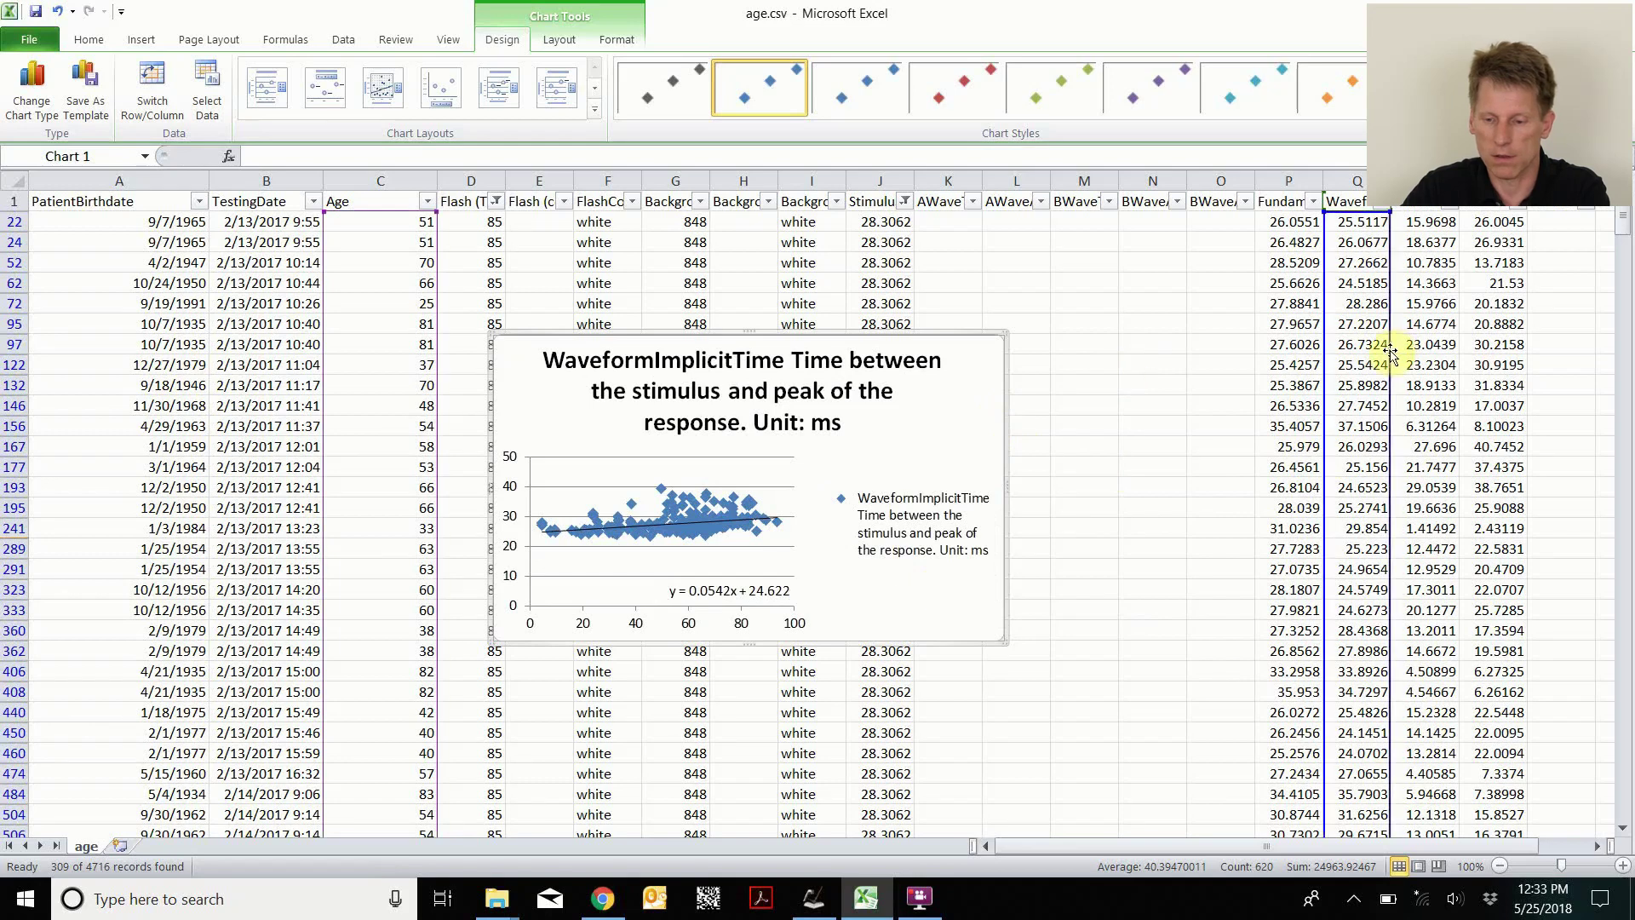
drag(1390, 351, 1500, 347)
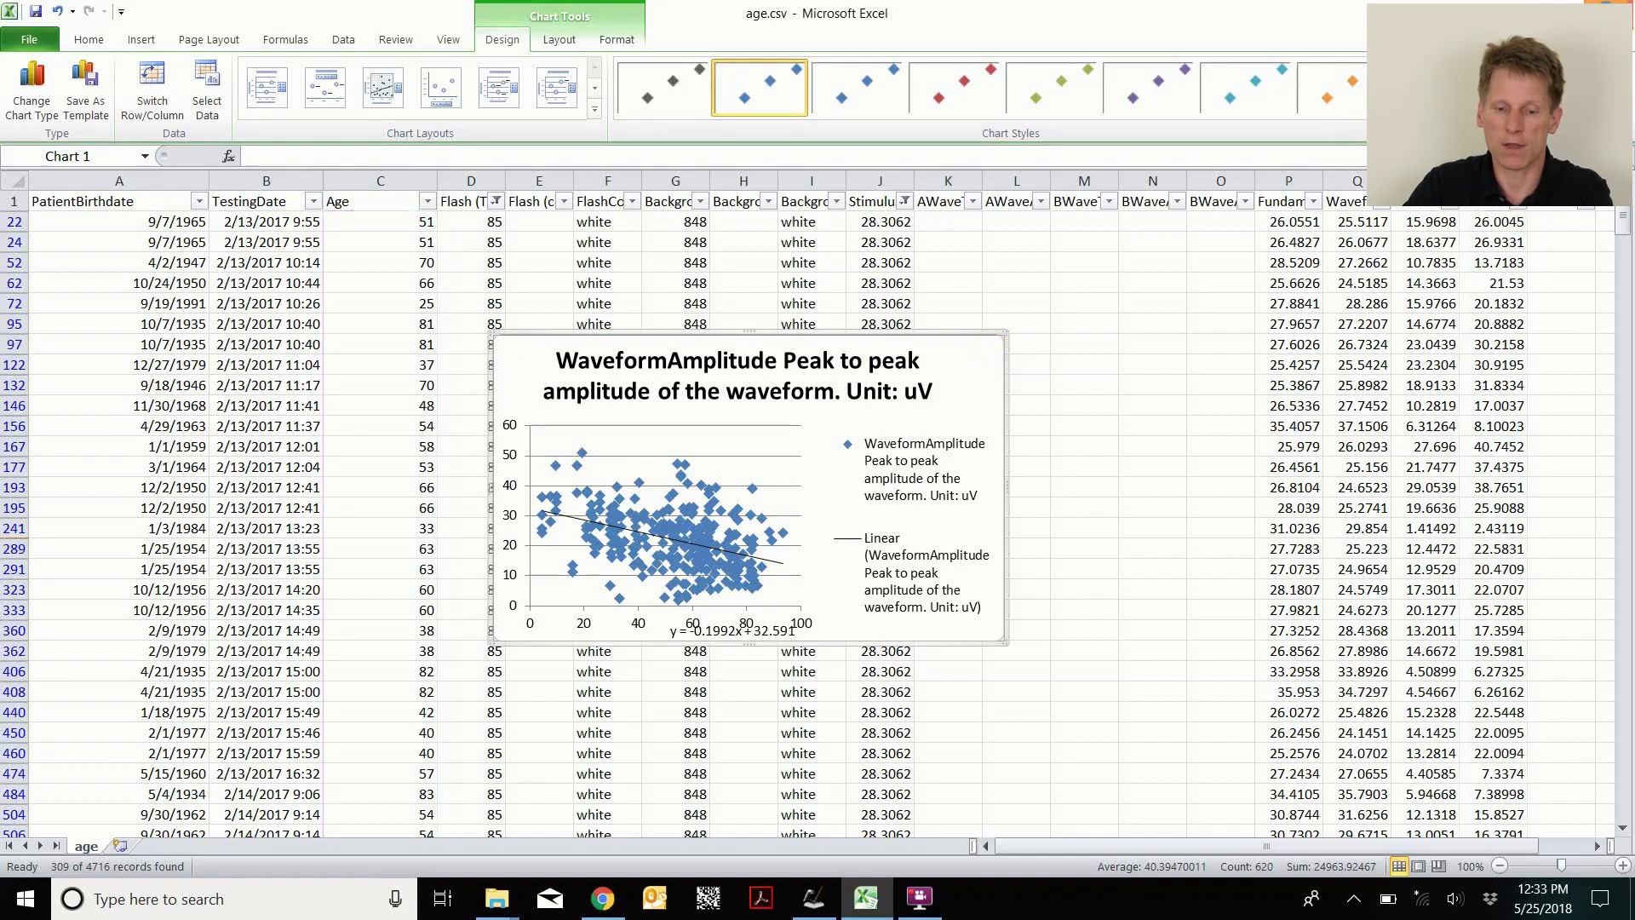
Close age.csv without saving the changes, and close the extra REACT folder window.
key(ctrl+w)
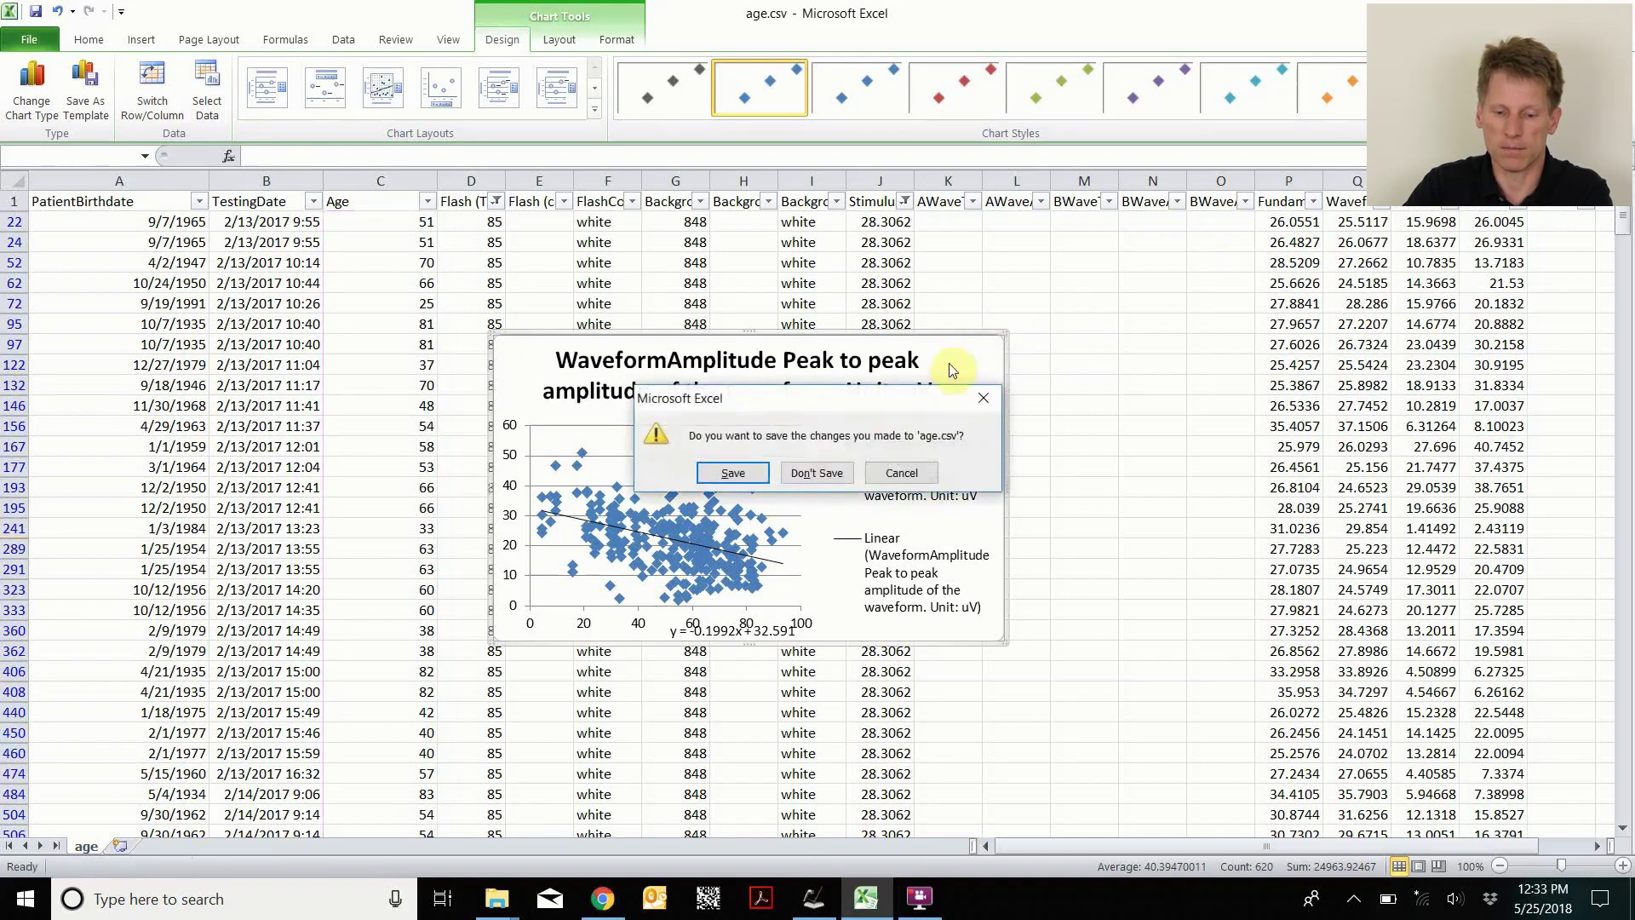
click(816, 472)
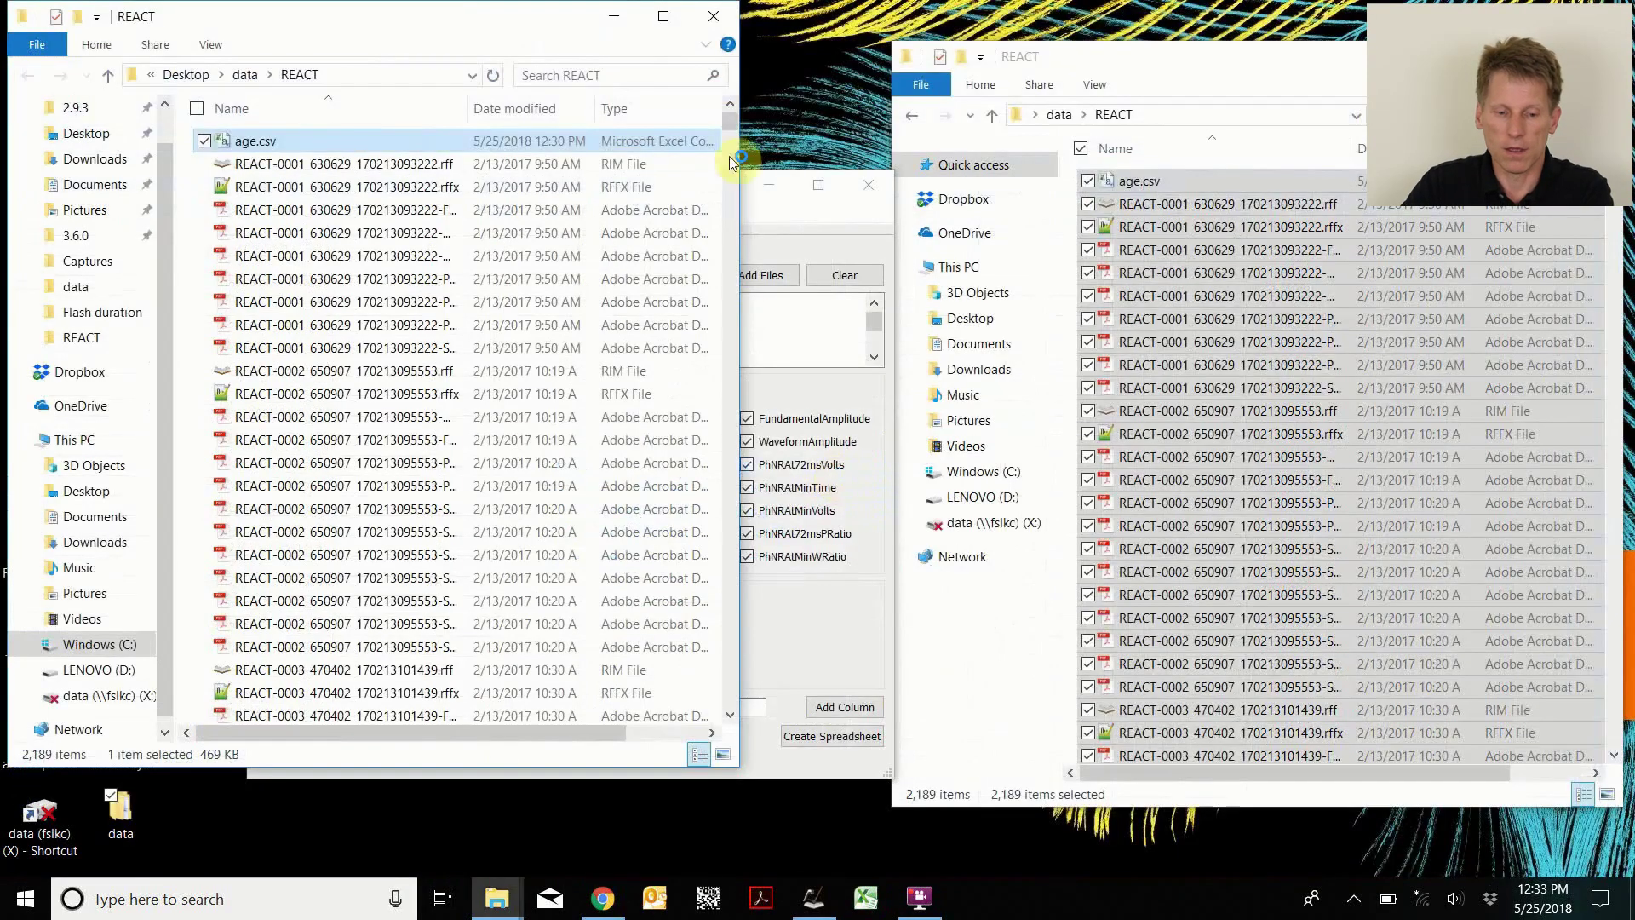
click(714, 16)
Open the Flash duration folder inside data, and clear the selected files list in Rff Extractor.
click(1059, 115)
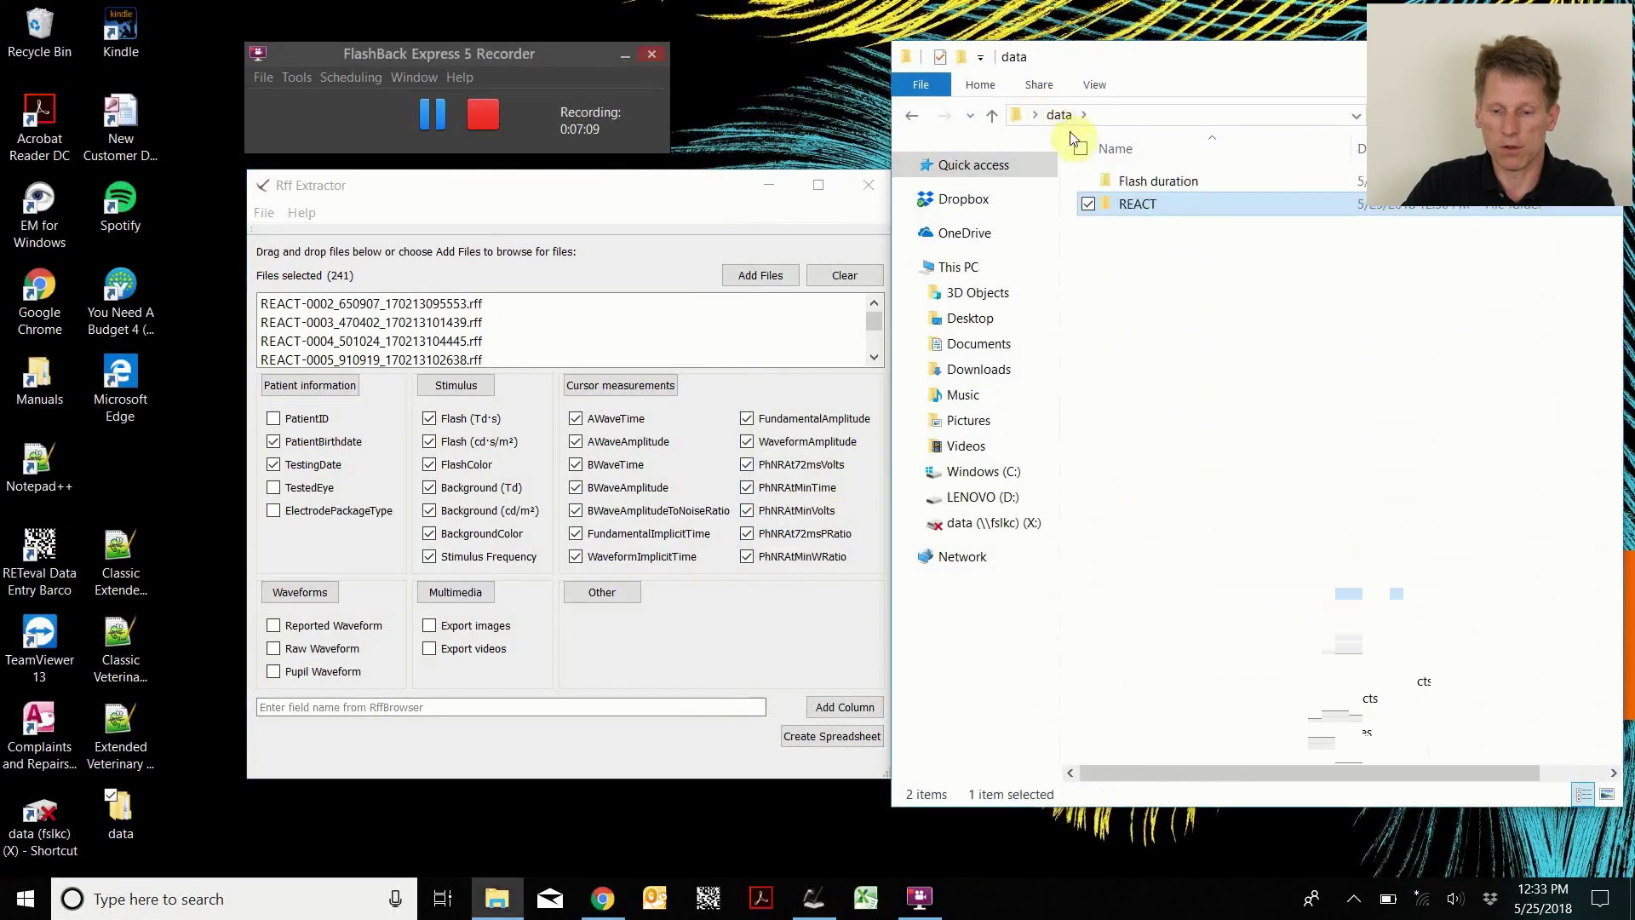
double_click(1153, 187)
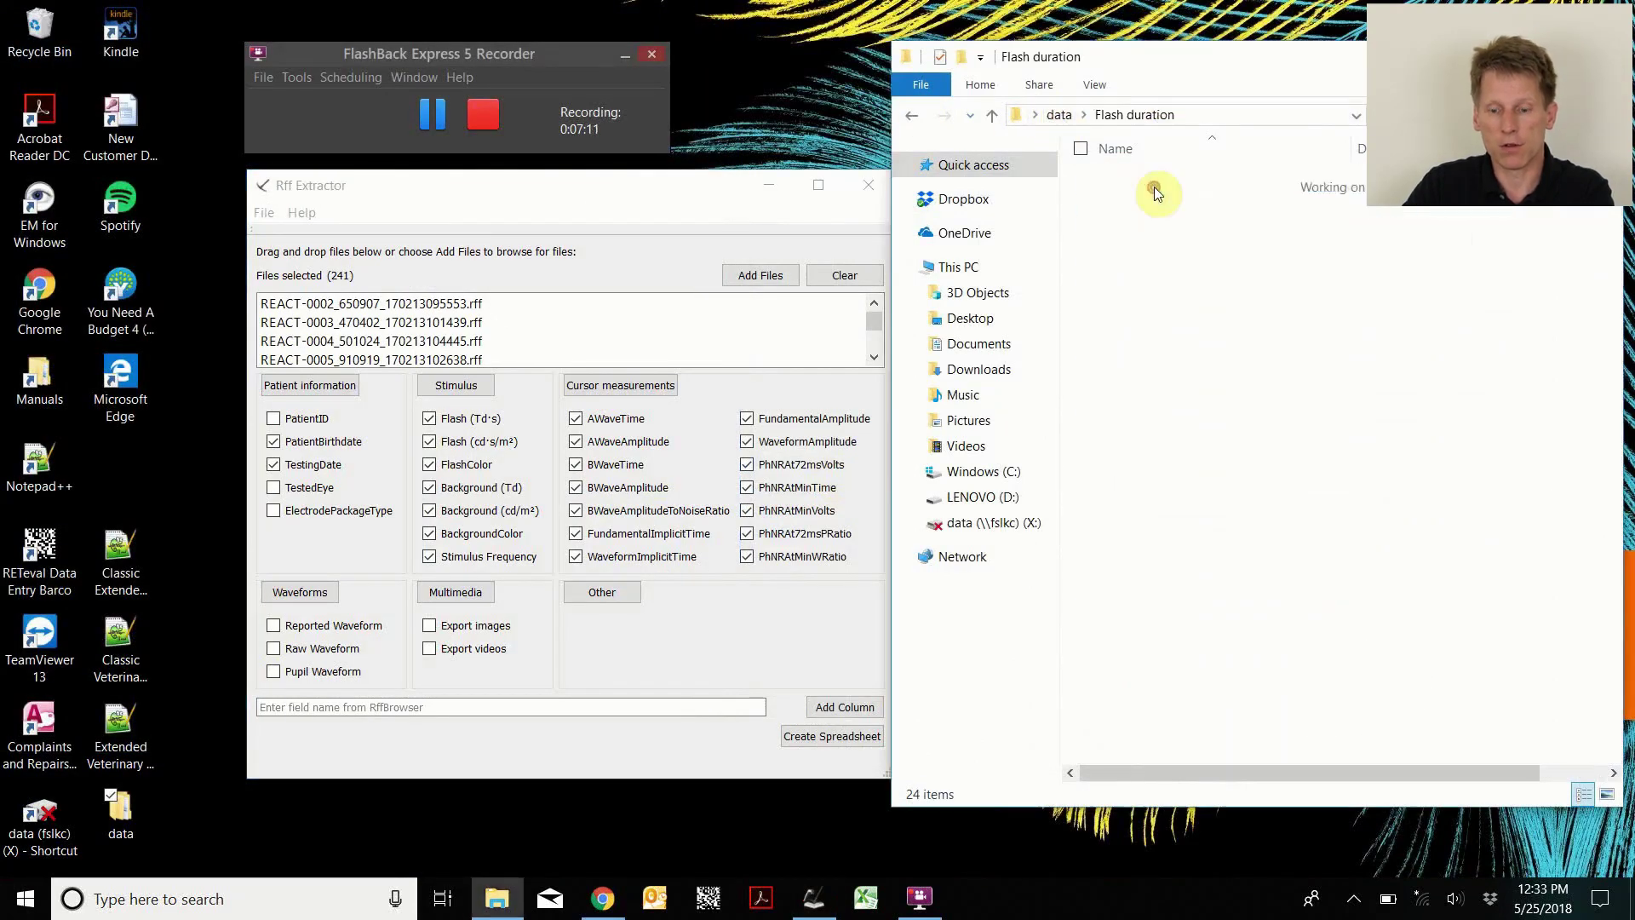
click(854, 273)
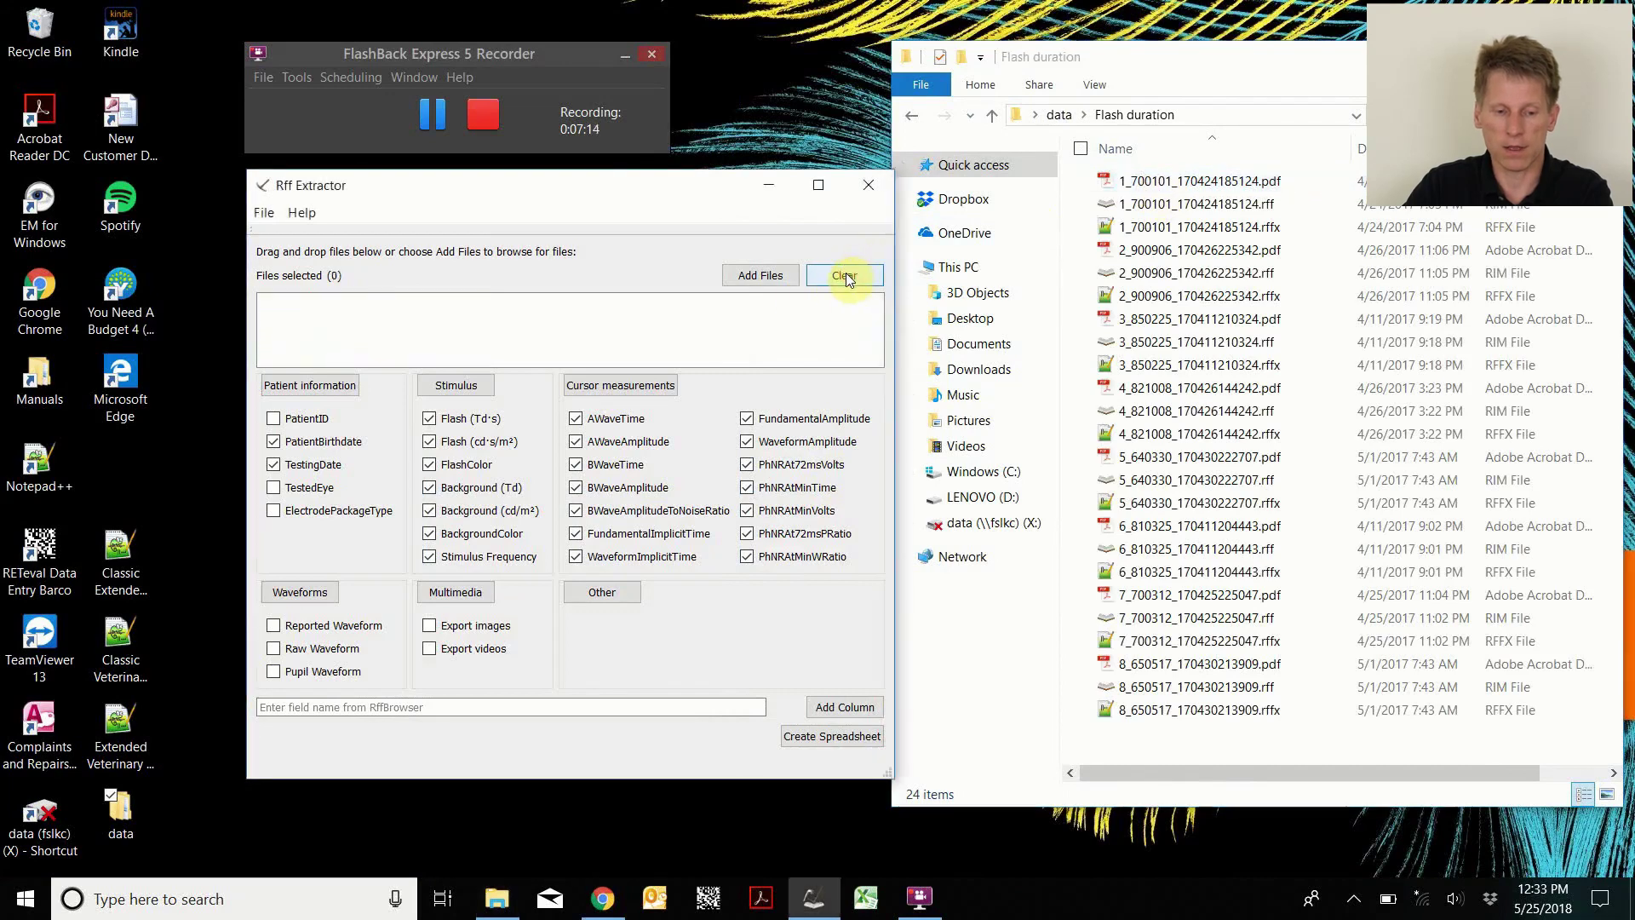
Add all files from the Flash duration folder to Rff Extractor's selected files list.
click(1190, 295)
key(ctrl+a)
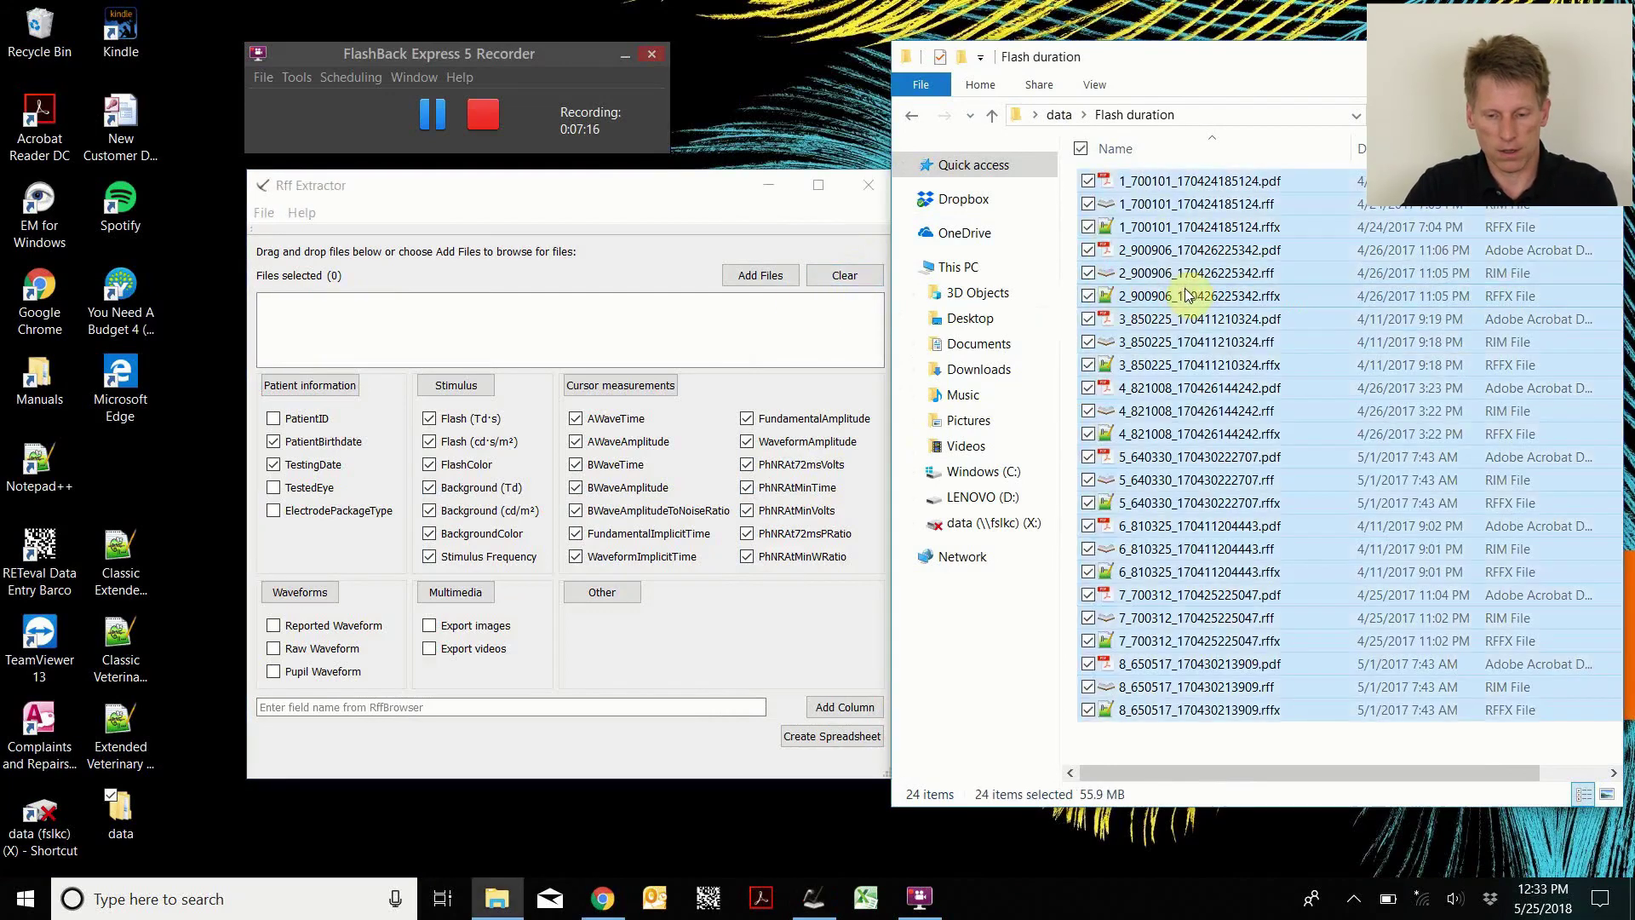
drag(1190, 295, 748, 330)
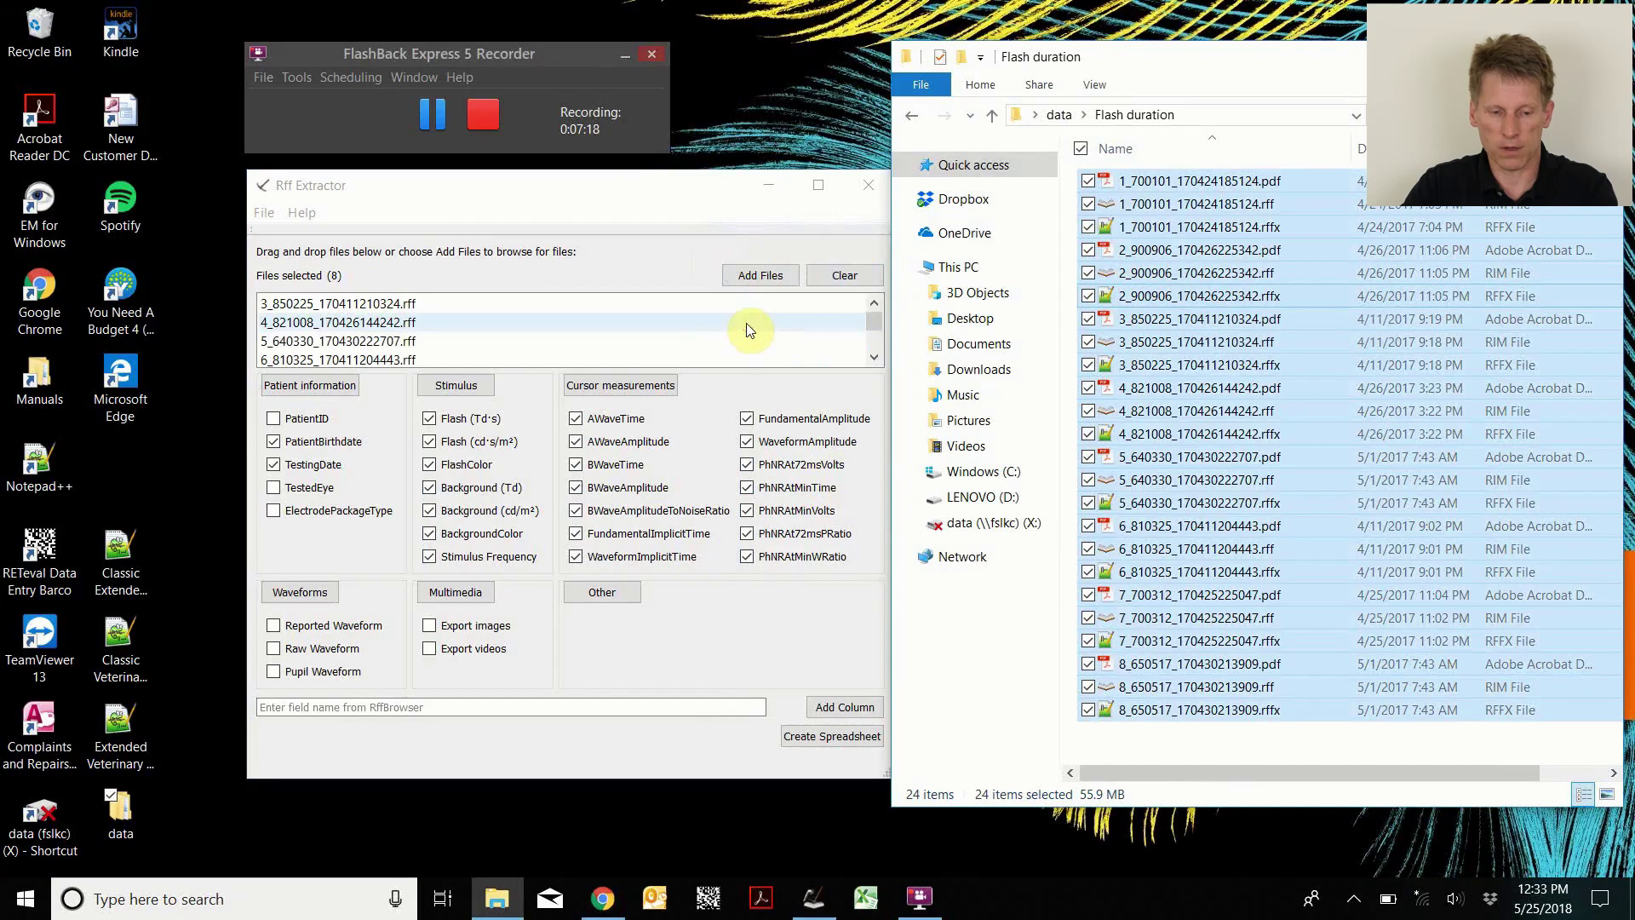
Deselect every Patient information and Stimulus field for the extraction.
click(324, 386)
click(325, 387)
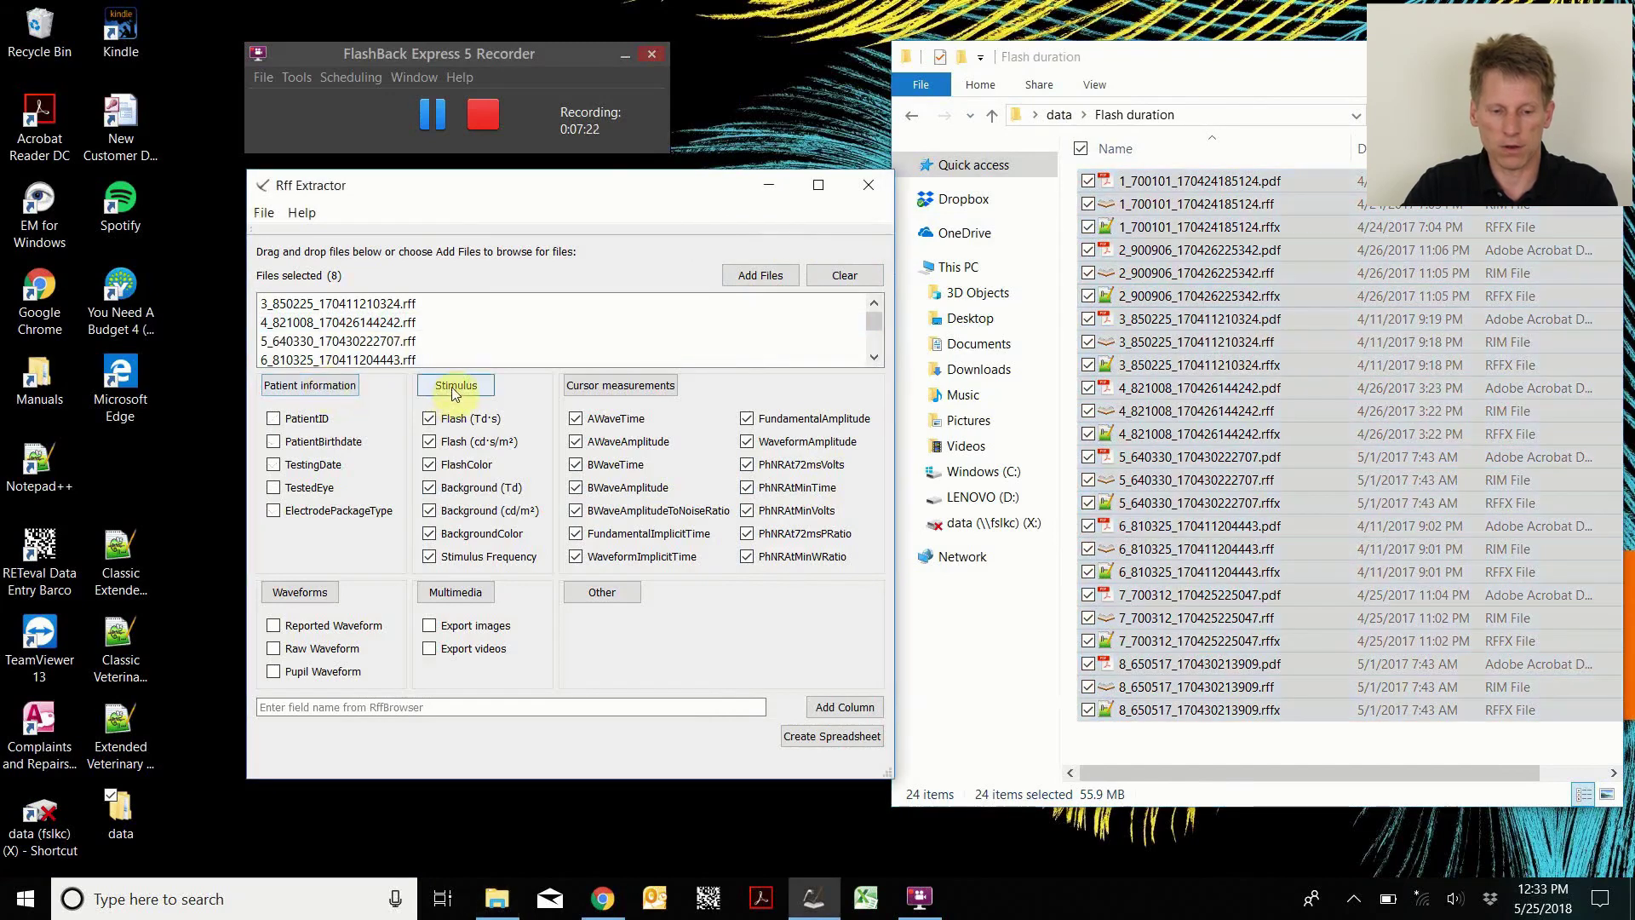
click(451, 387)
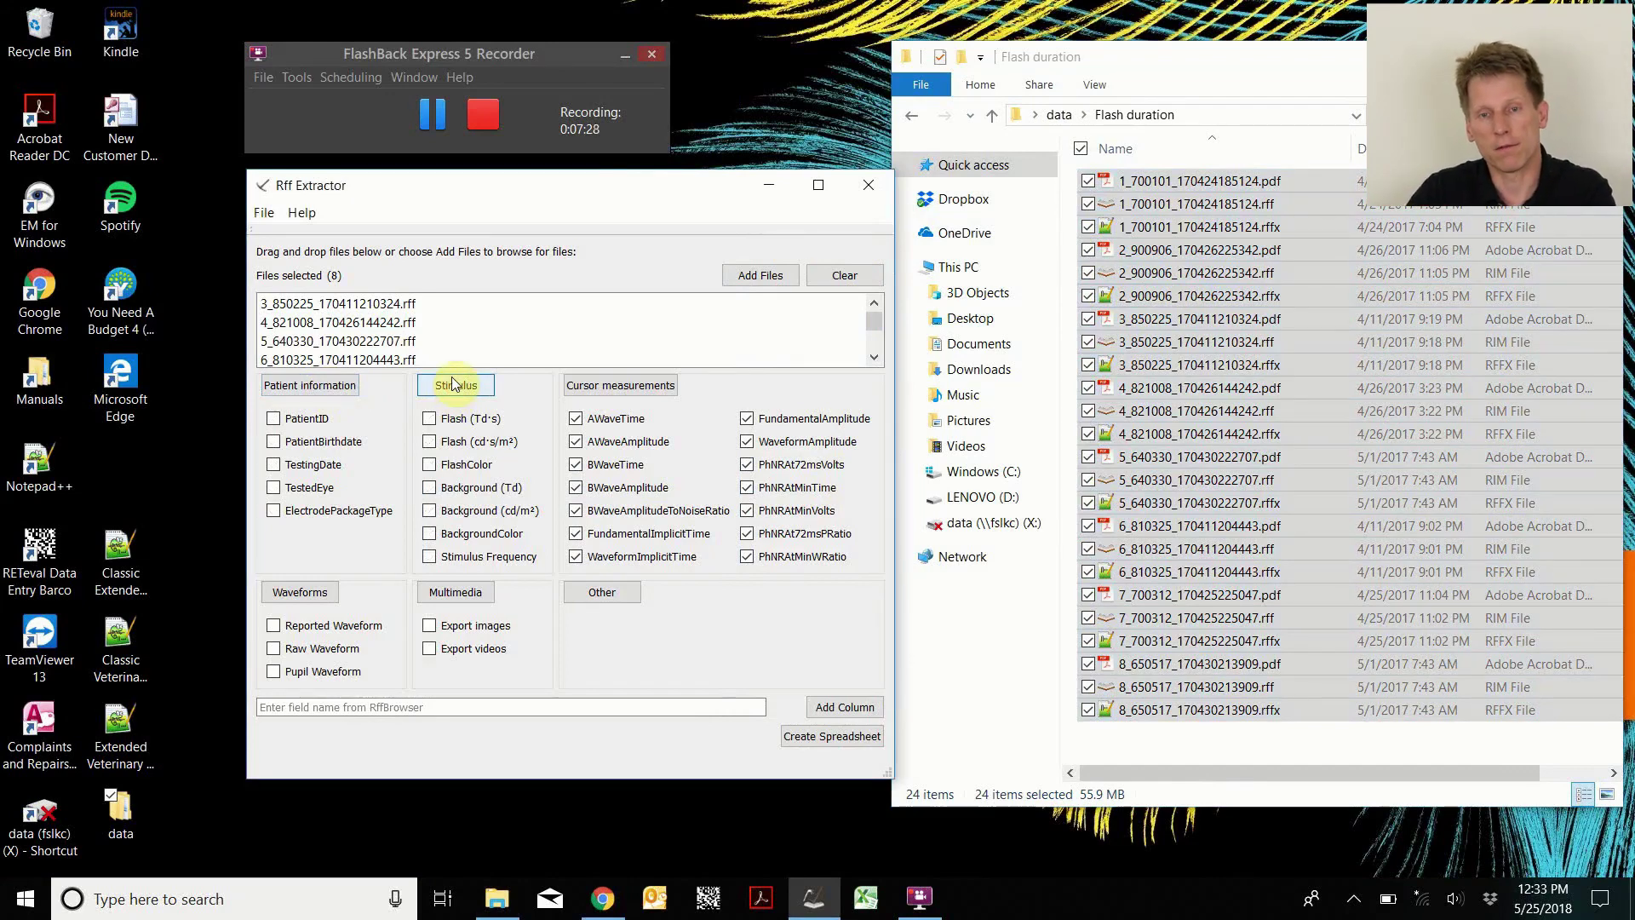
Open the second recording's .rff file in RFF Browser and expand test [5], the 3000 cd/m², 30 cd/m² right-eye FlashElectroretinogram.
click(1179, 276)
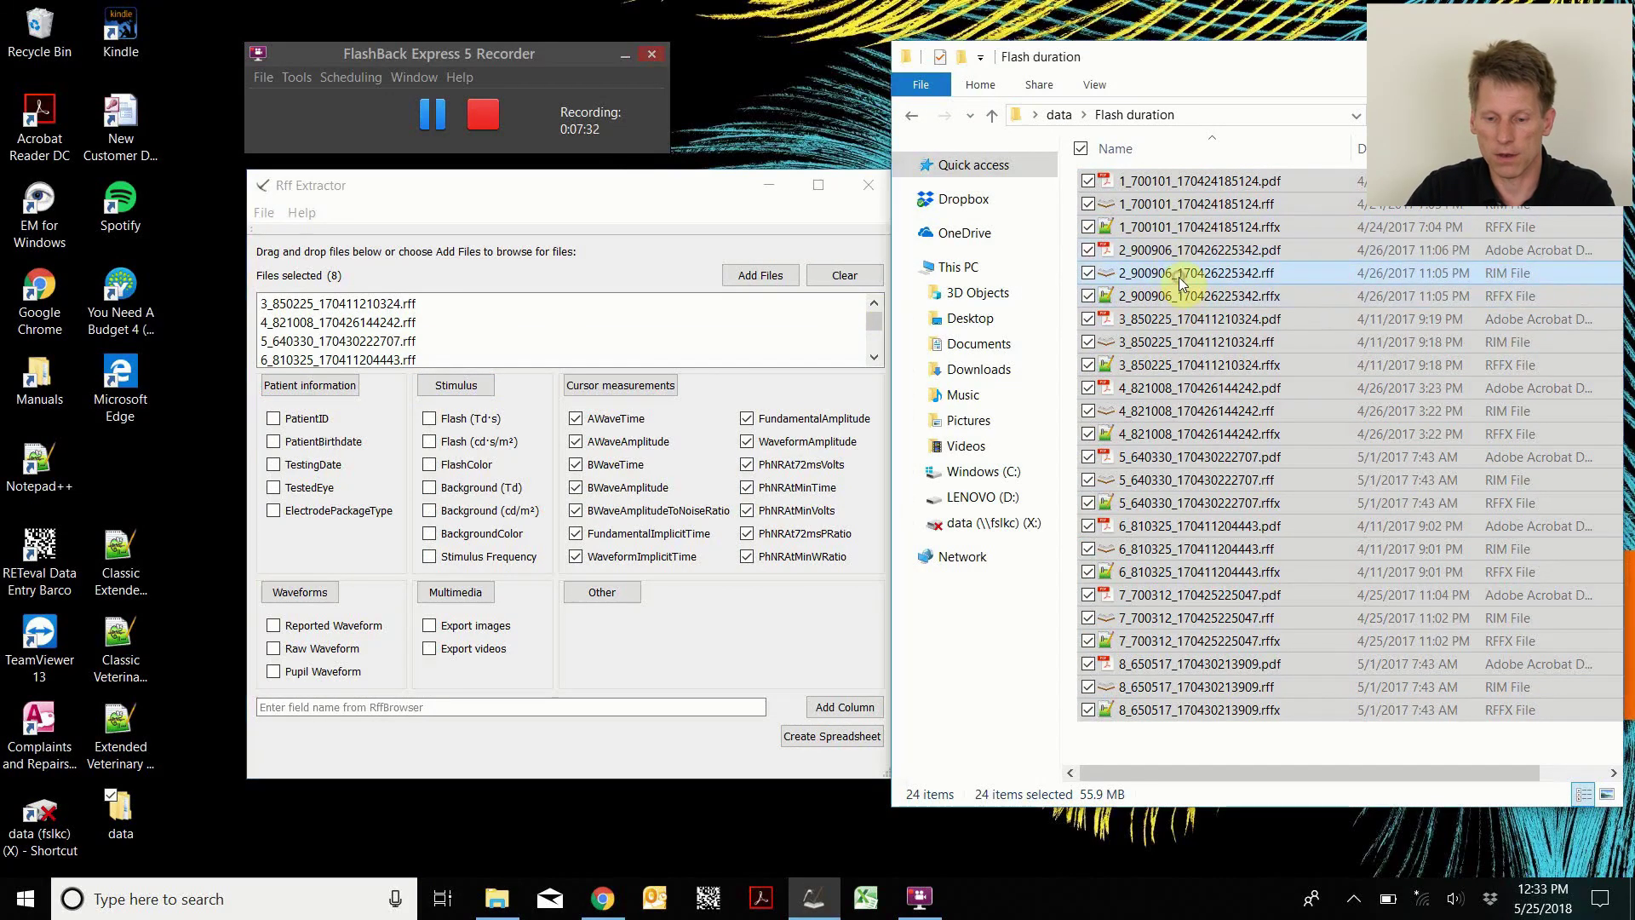
double_click(1179, 278)
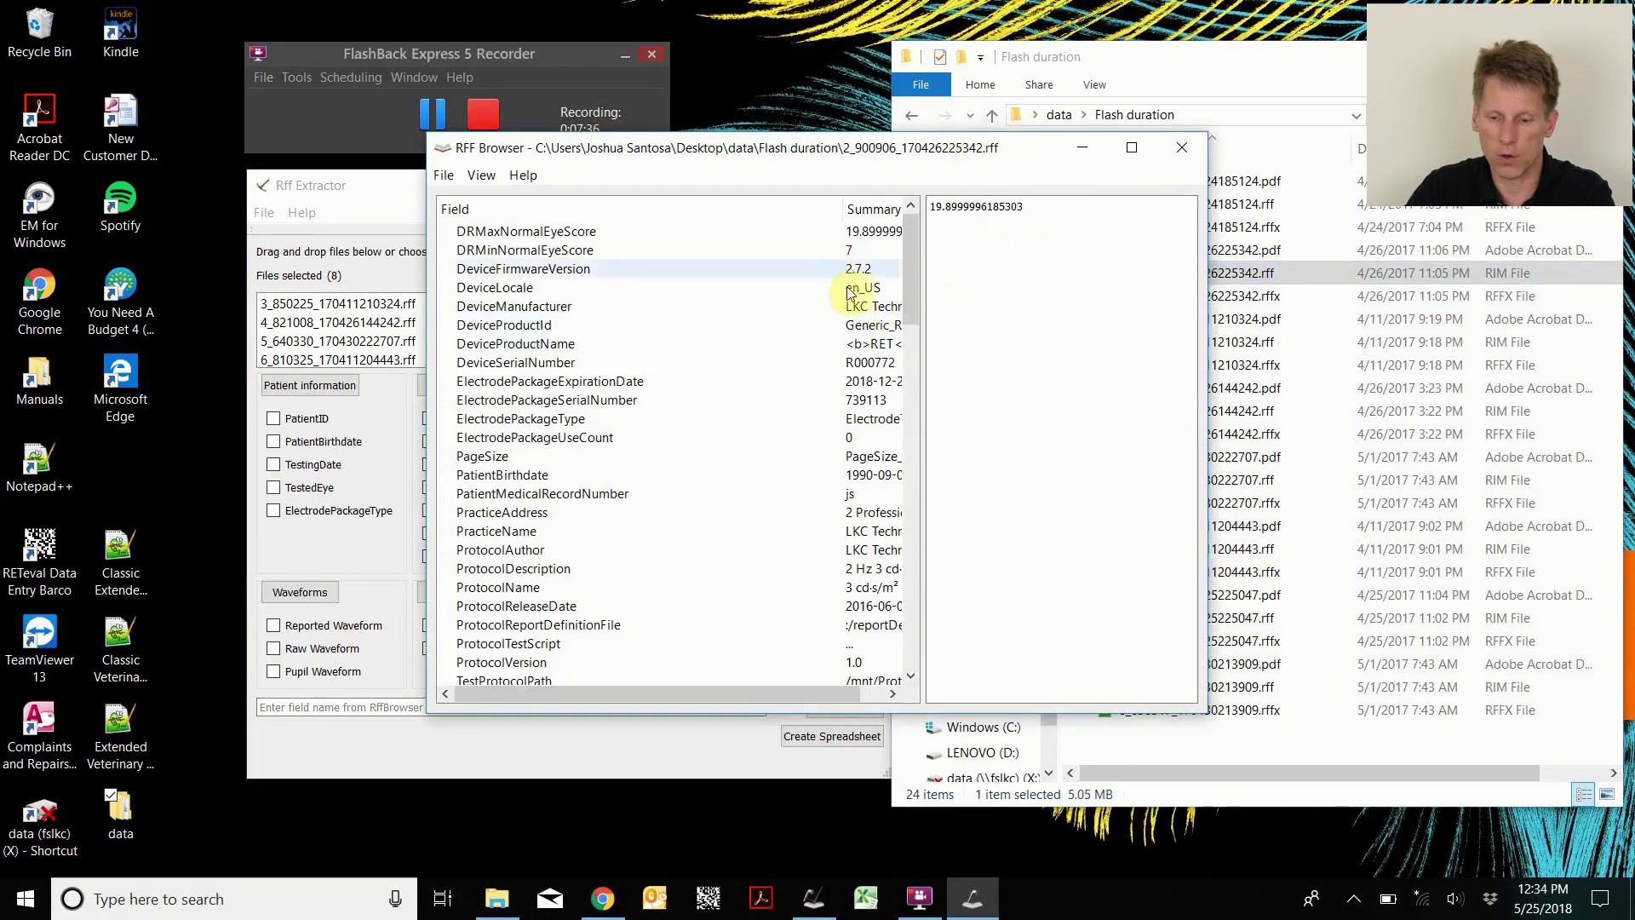
scroll(839, 337, down, 8)
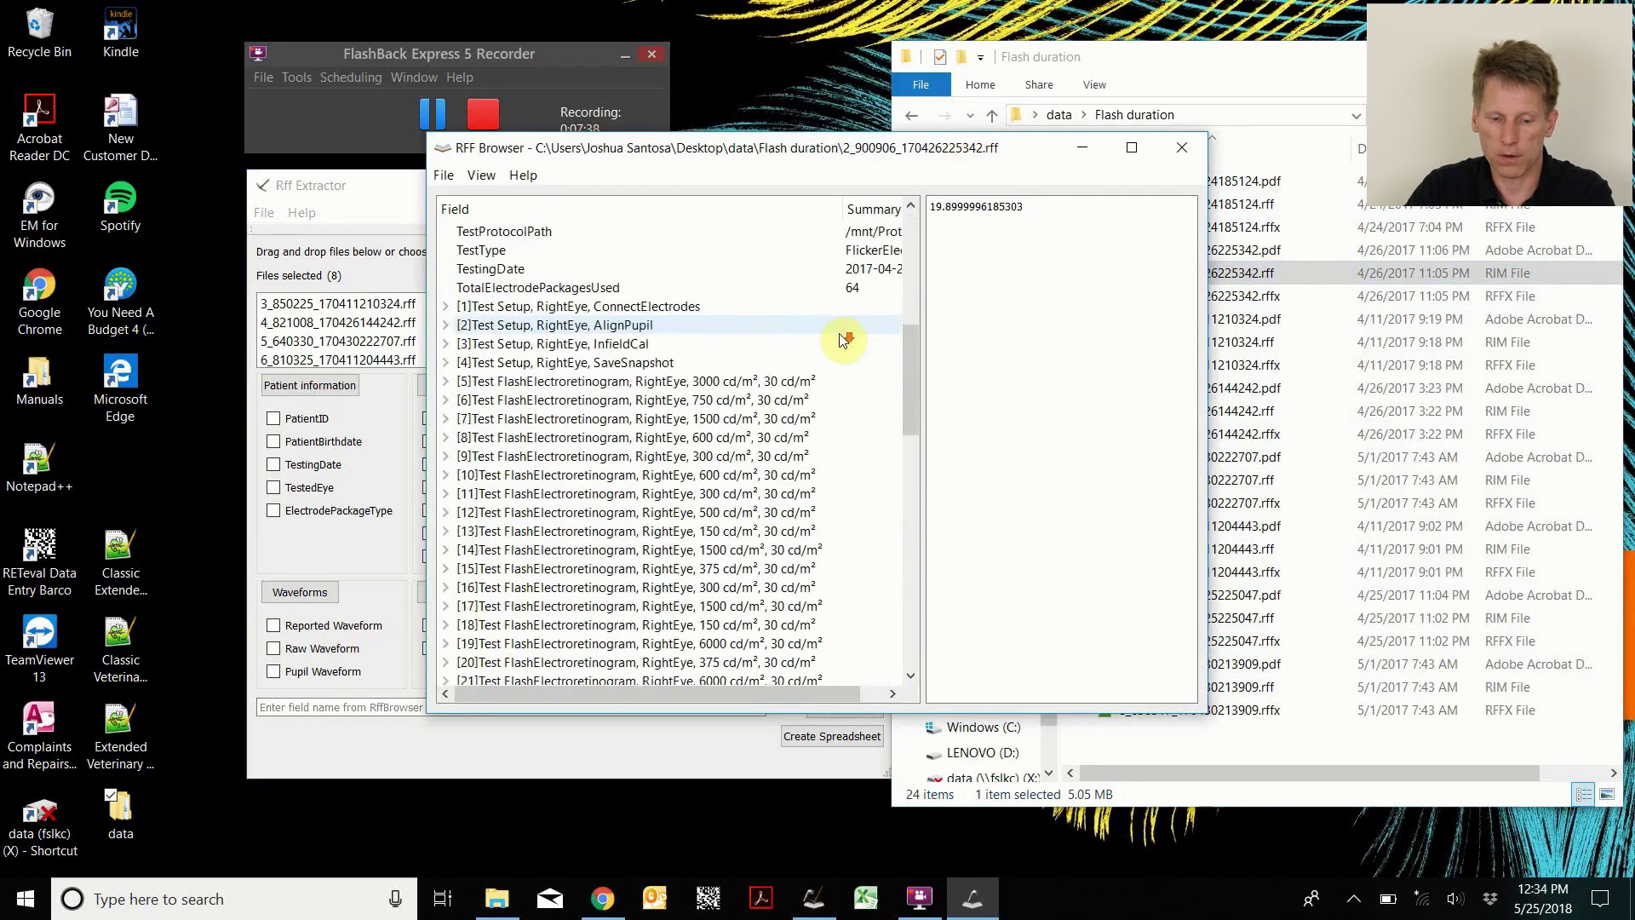
click(444, 385)
scroll(585, 628, down, 1)
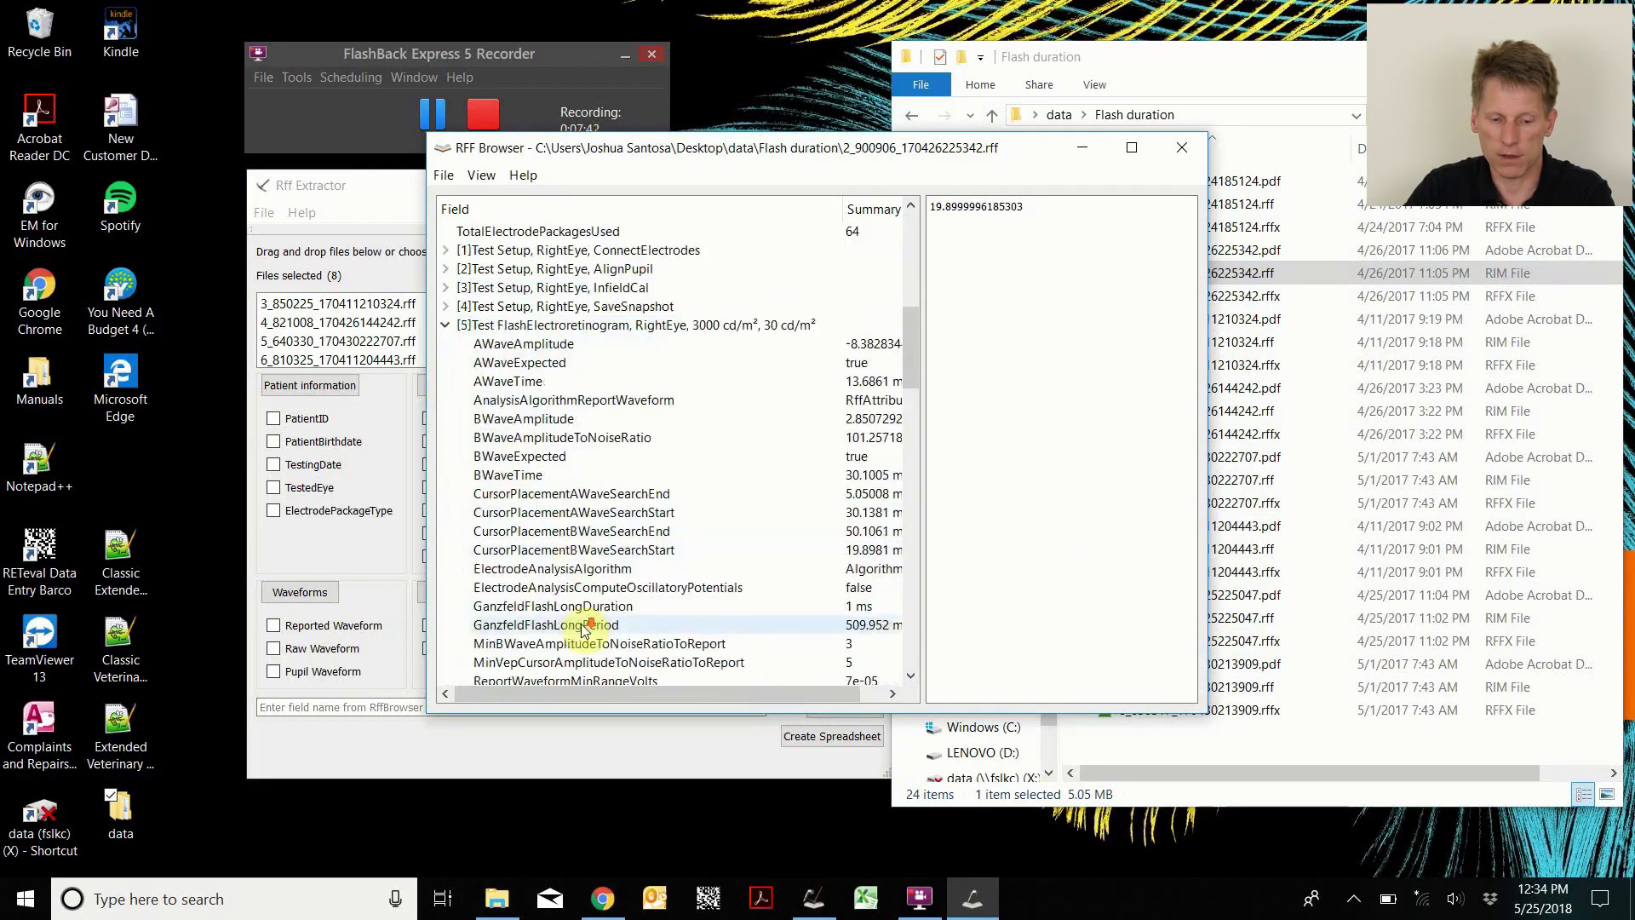
Copy the field name GanzfeldFlashLongDuration from the expanded test and close RFF Browser.
click(581, 629)
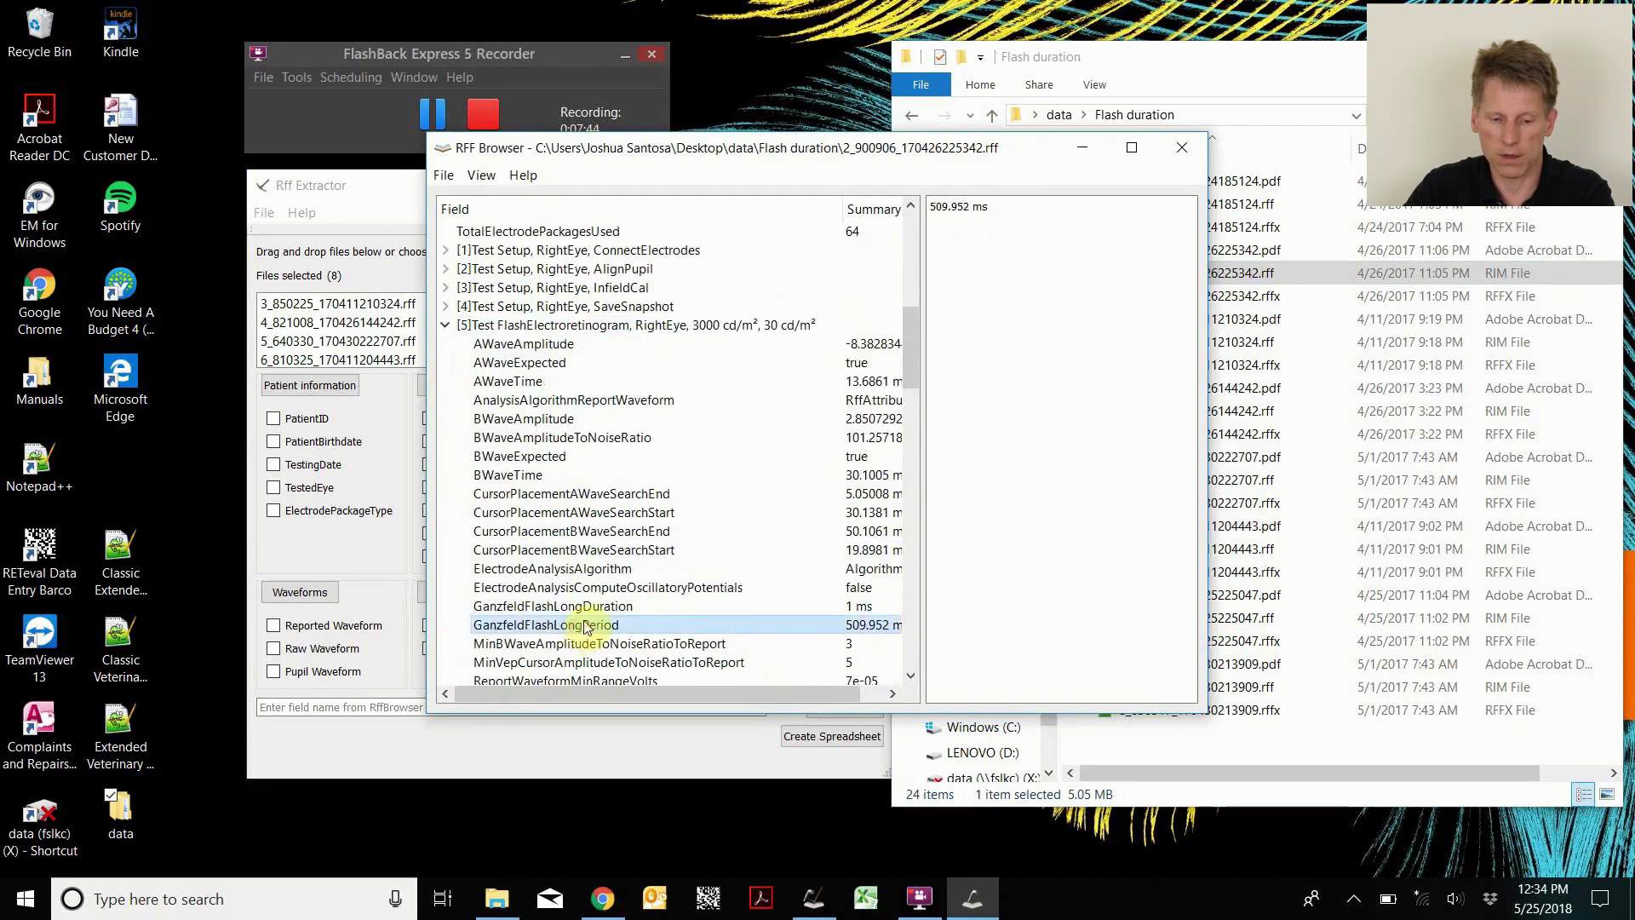
click(606, 610)
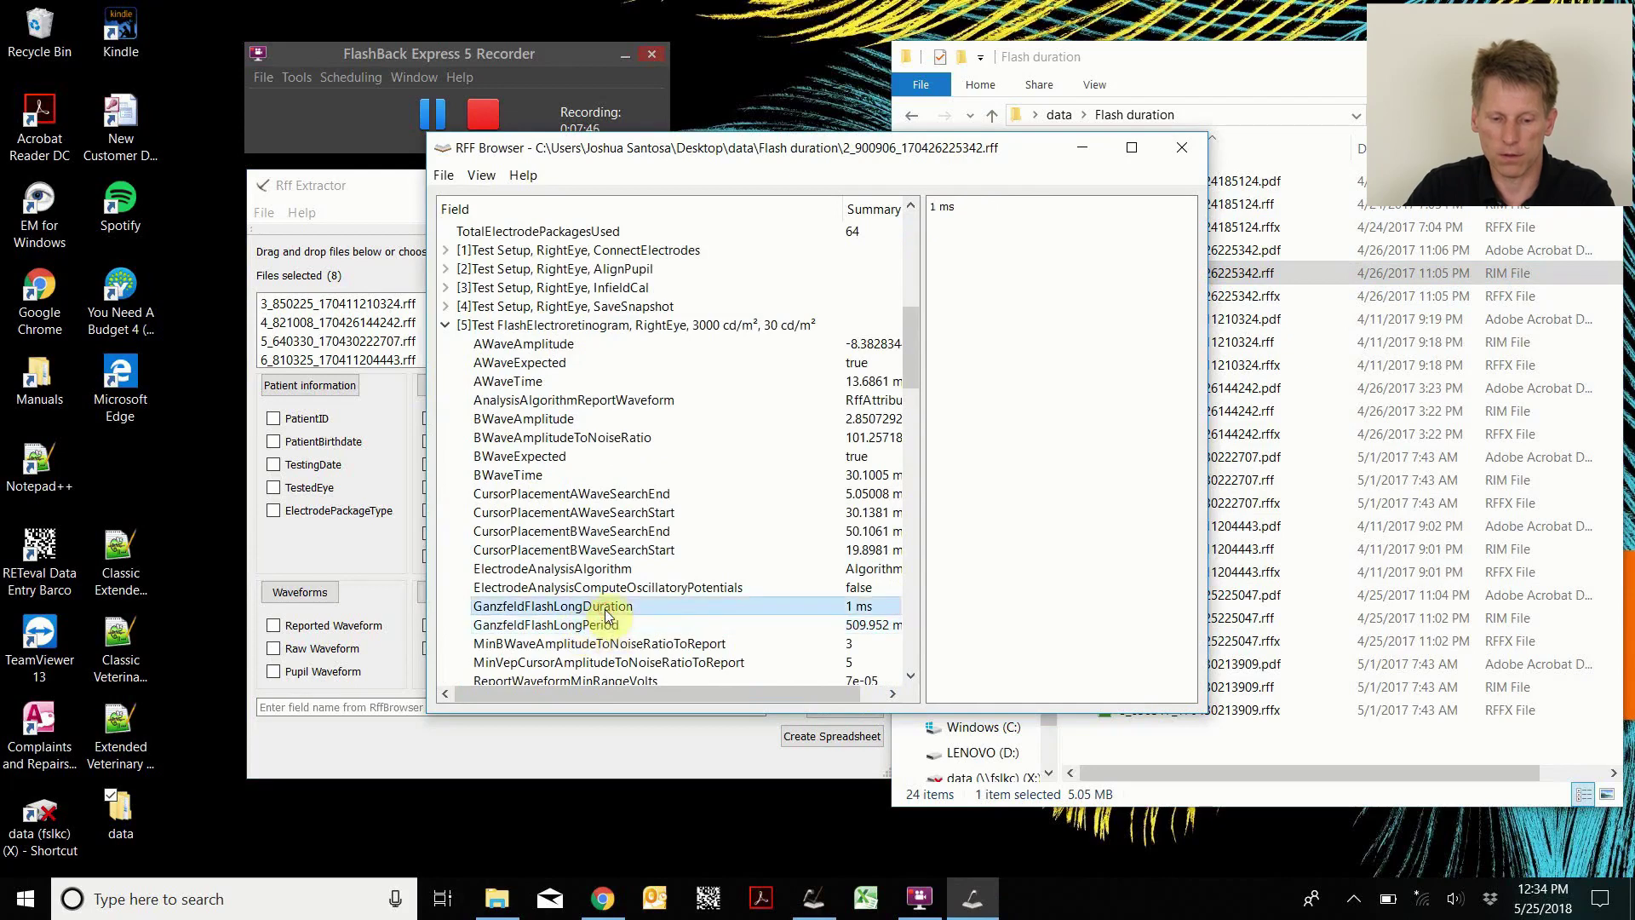
click(607, 611)
key(ctrl+c)
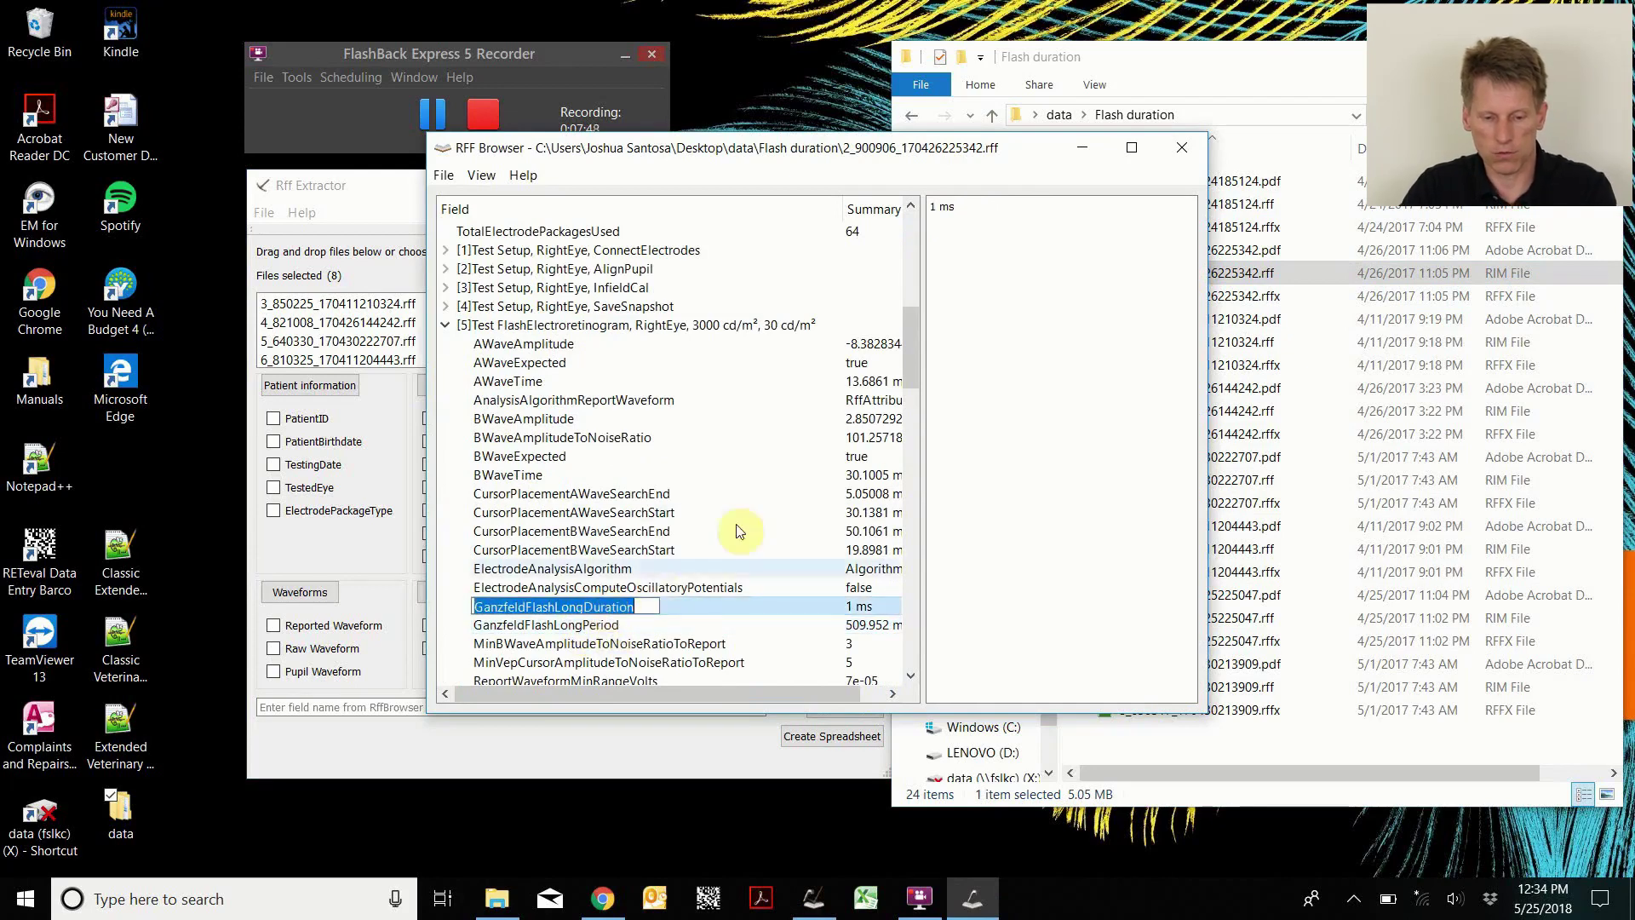
click(1183, 147)
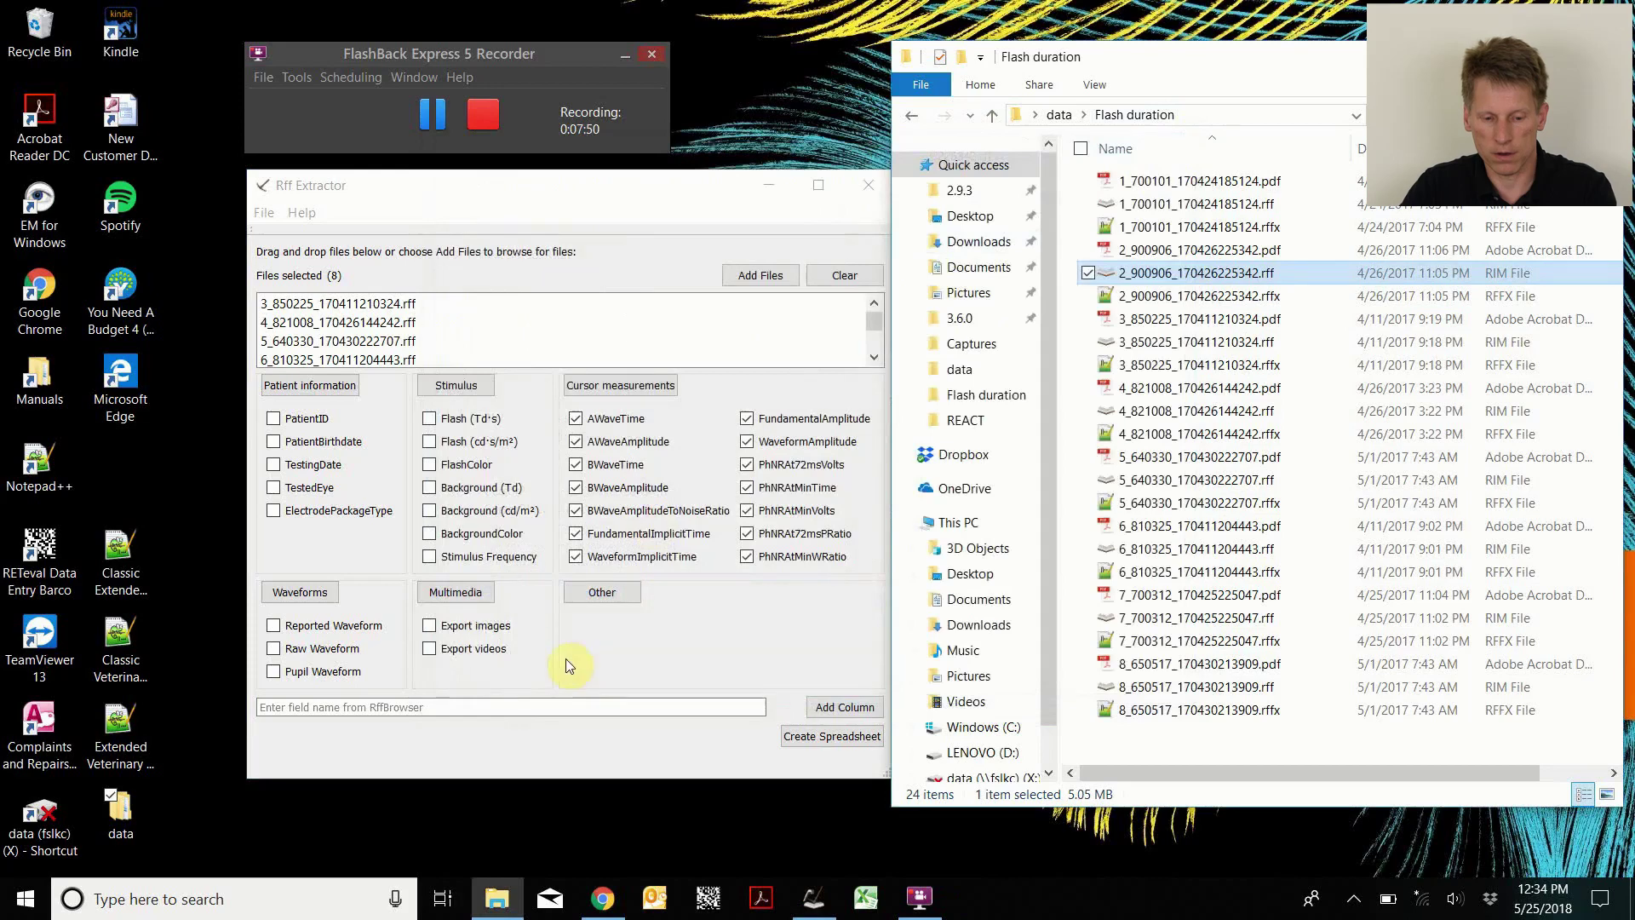
Add GanzfeldFlashLongDuration as a custom column in Rff Extractor.
click(493, 706)
key(ctrl+v)
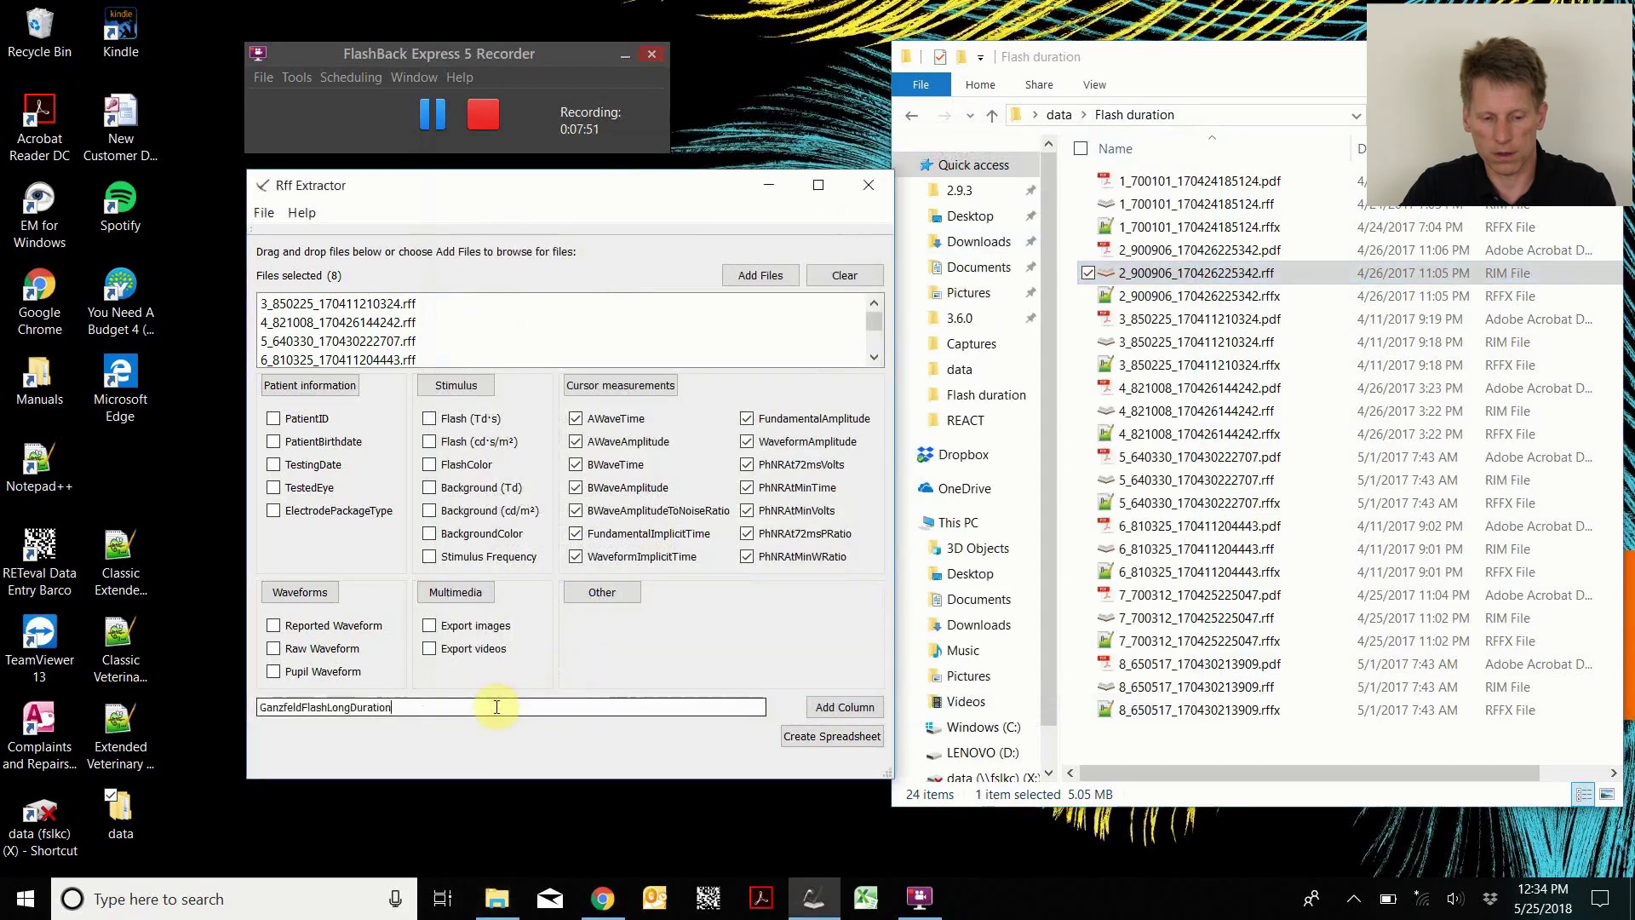
click(845, 710)
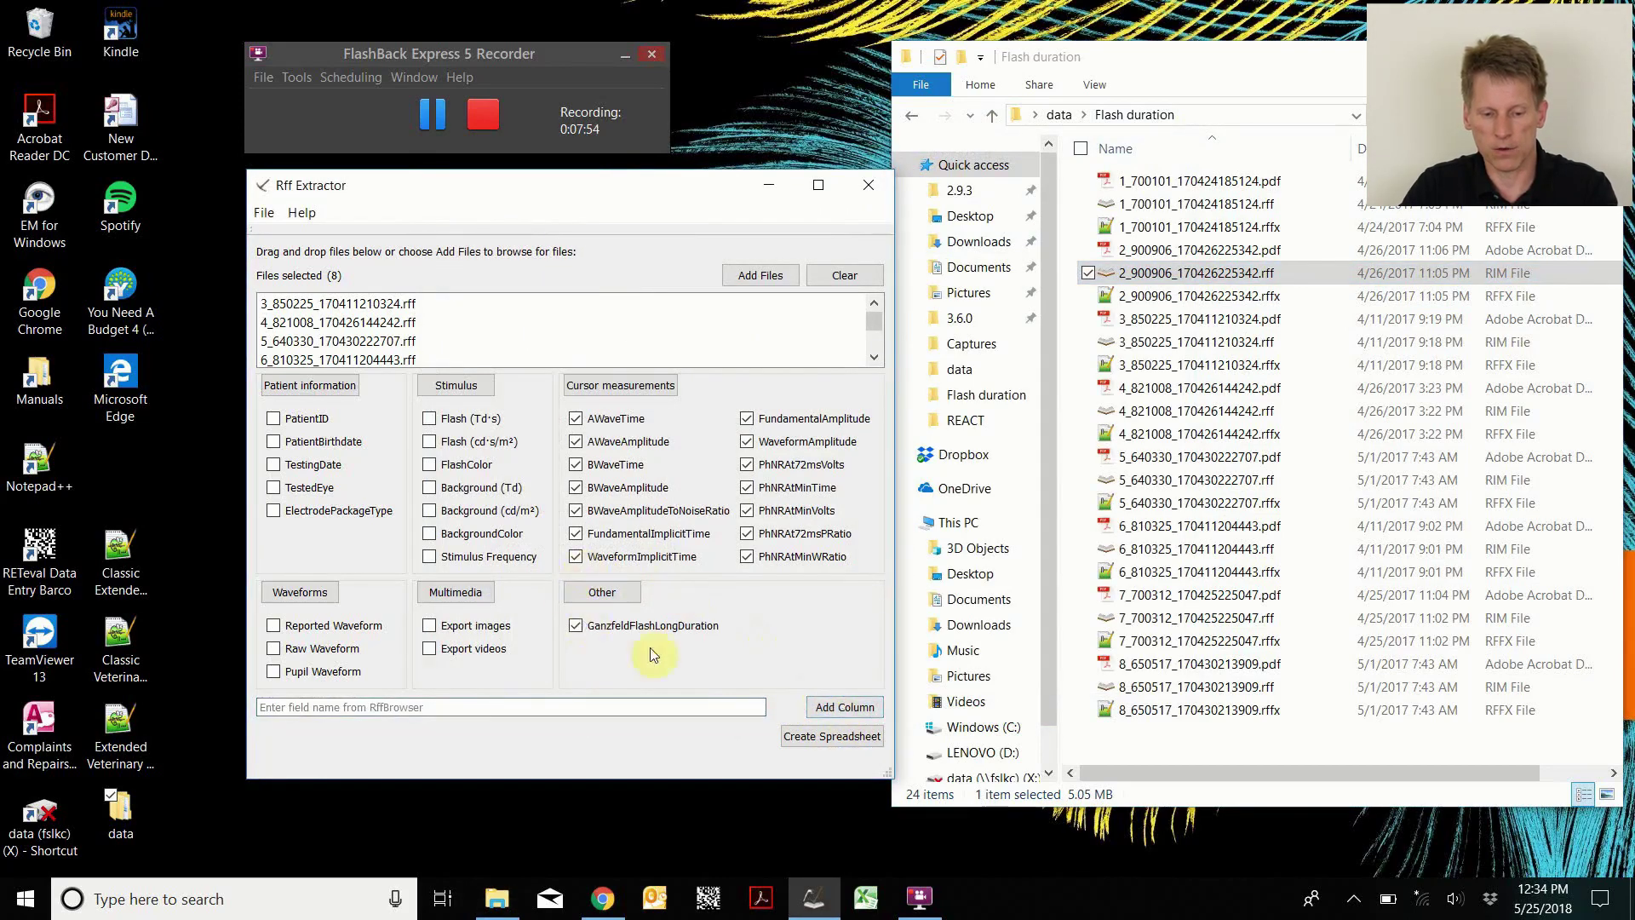
Limit the cursor measurements to AWaveTime, AWaveAmplitude, BWaveTime and BWaveAmplitude.
click(650, 388)
click(609, 419)
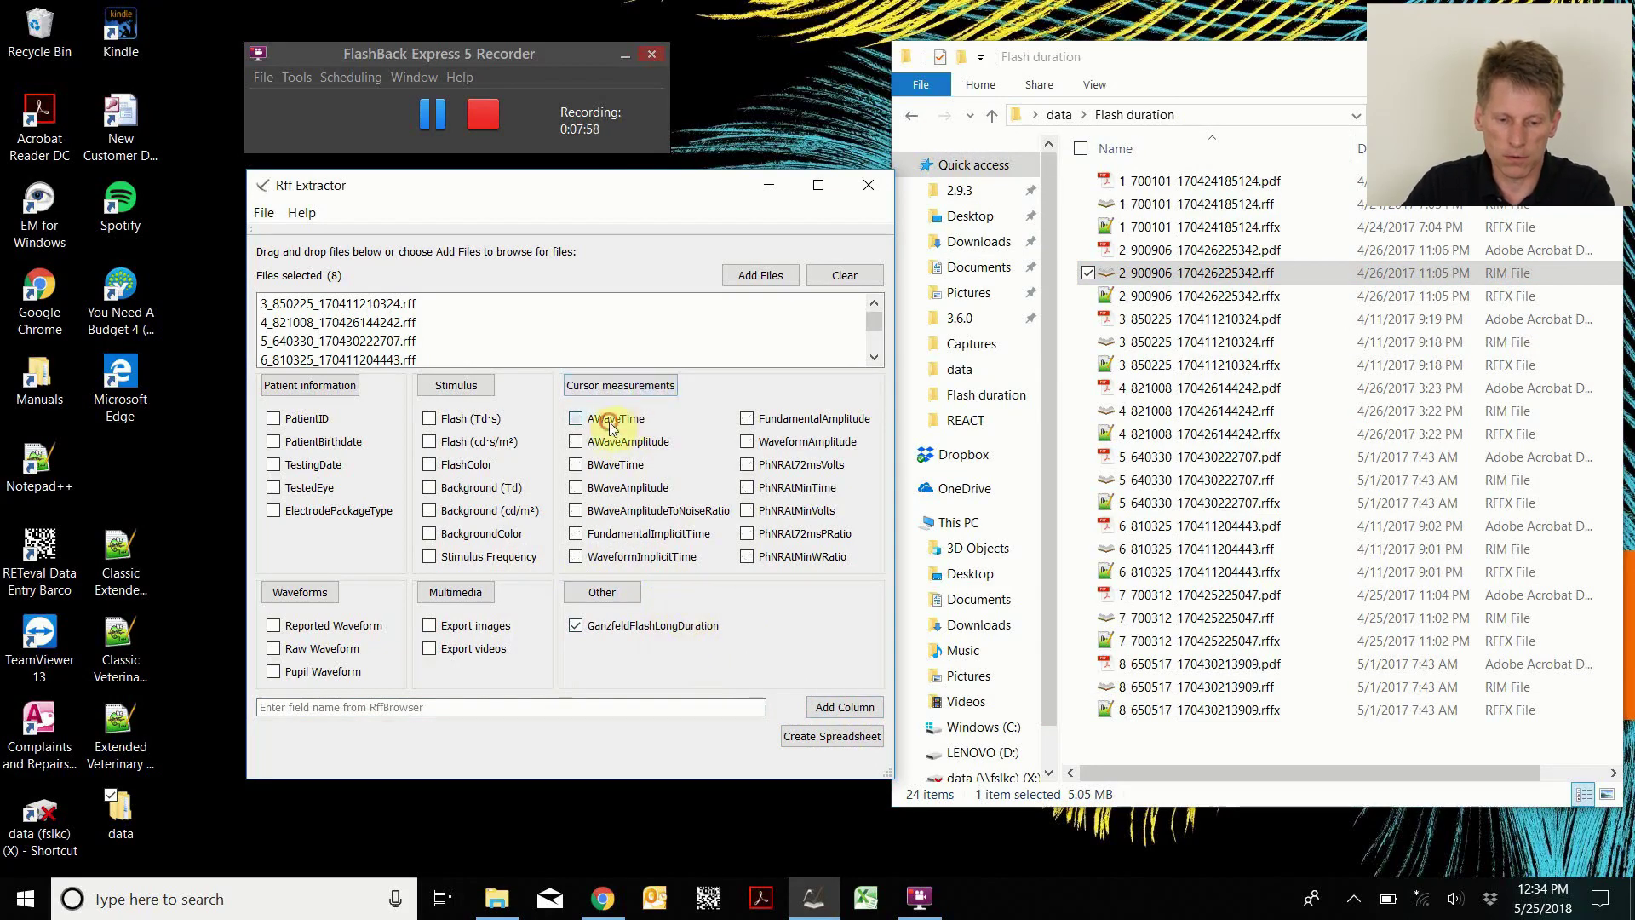
click(608, 464)
click(610, 488)
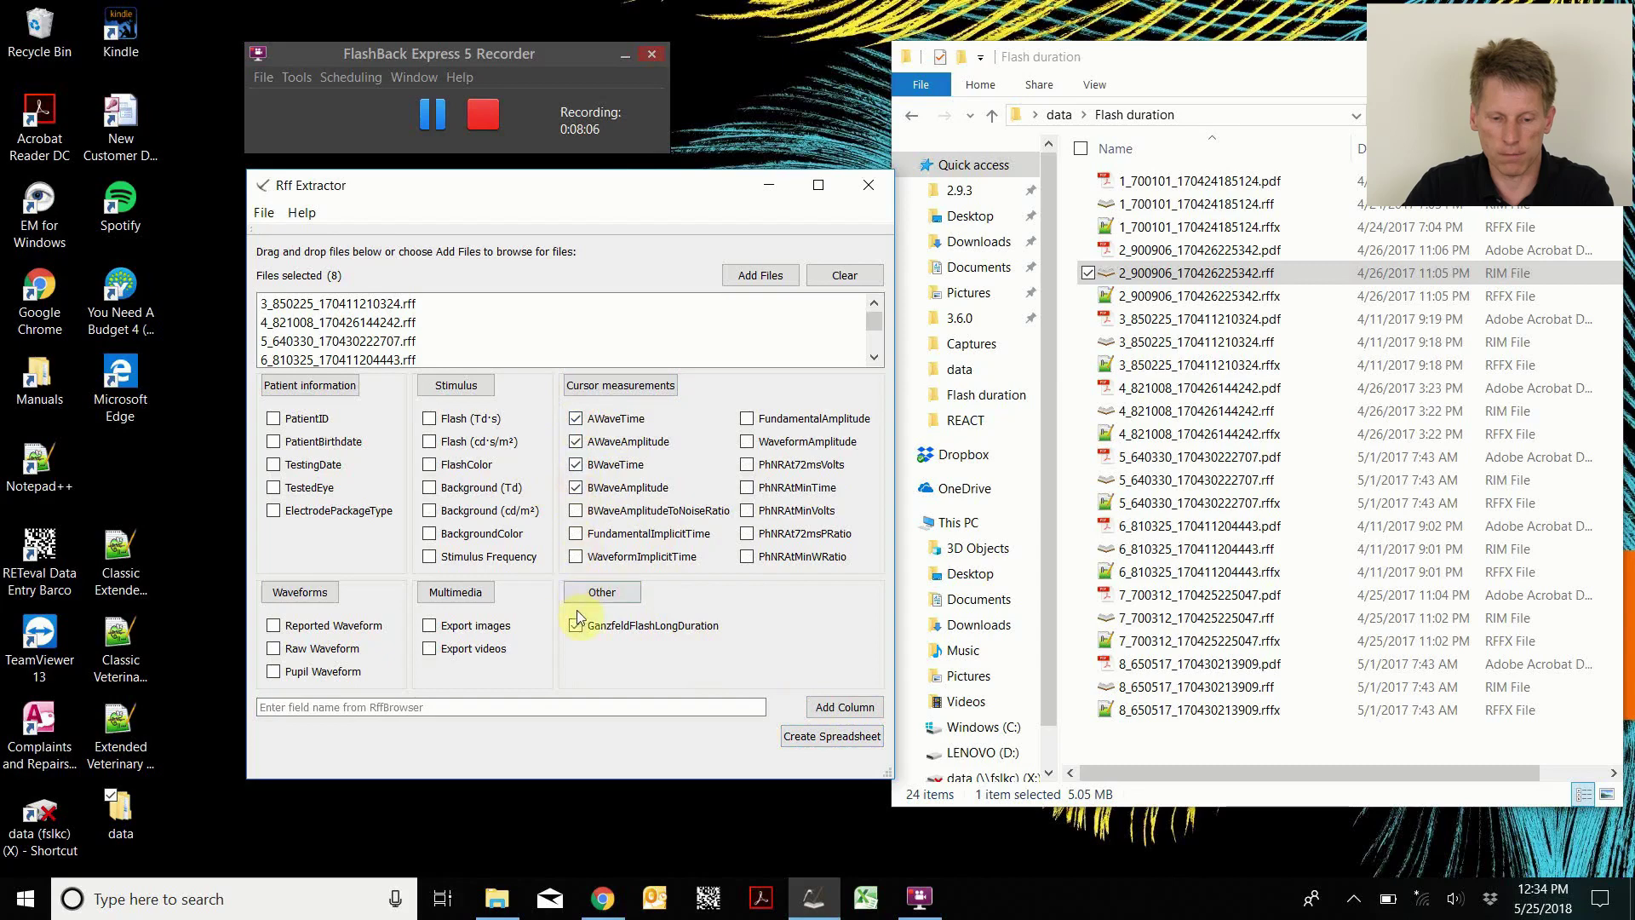
Create the spreadsheet as a CSV file named flash in the Flash duration folder inside data.
click(838, 736)
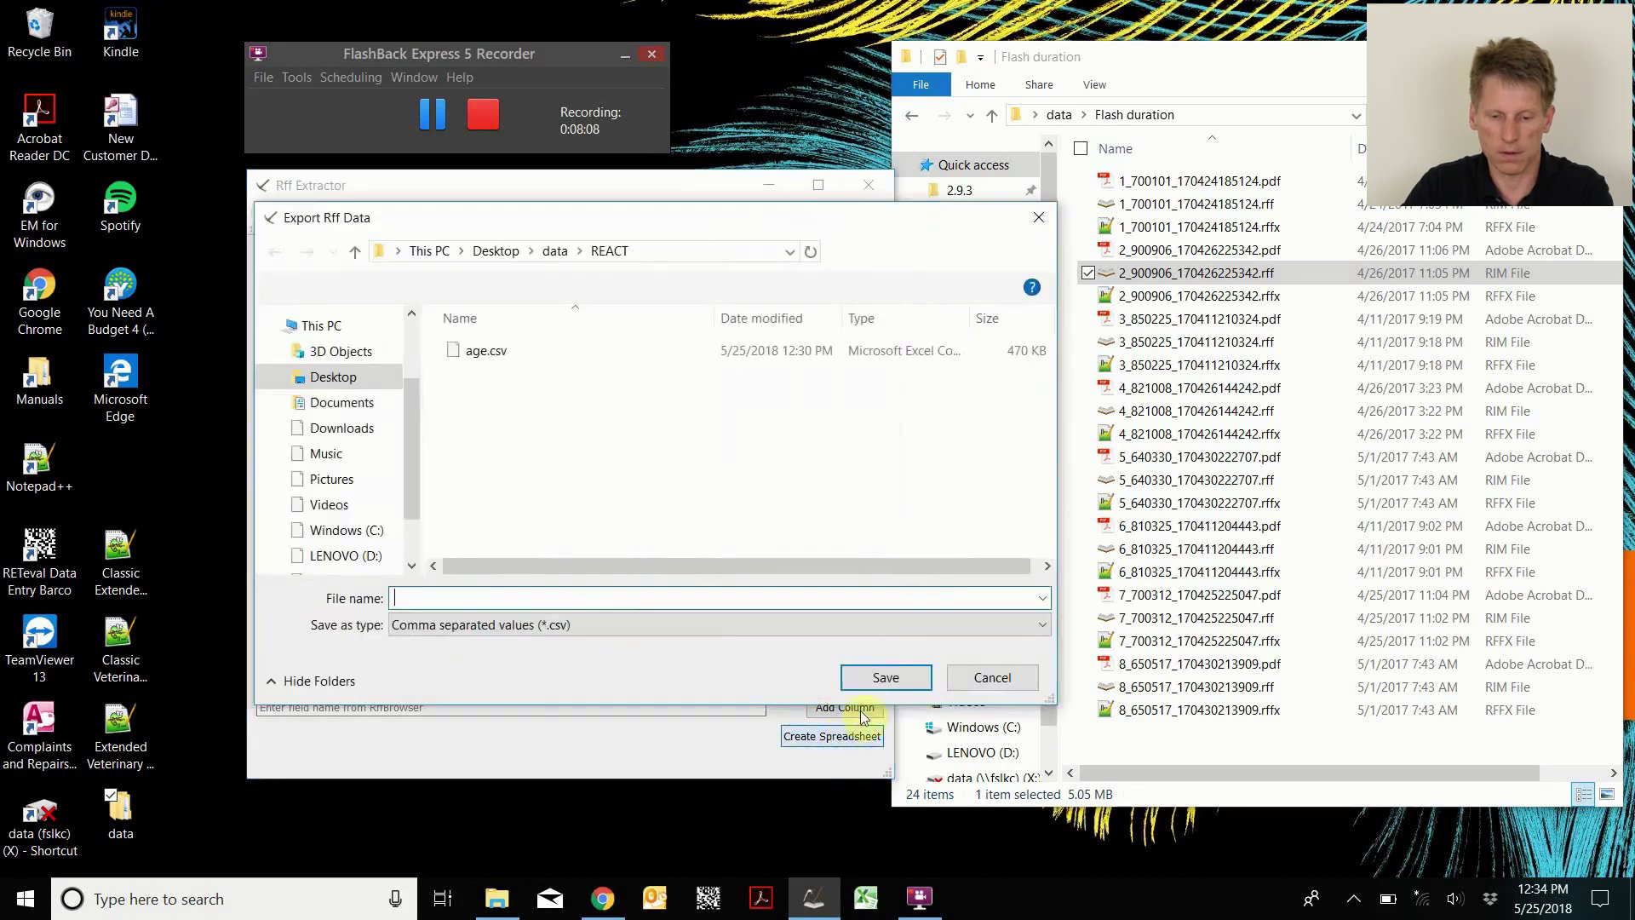
click(555, 250)
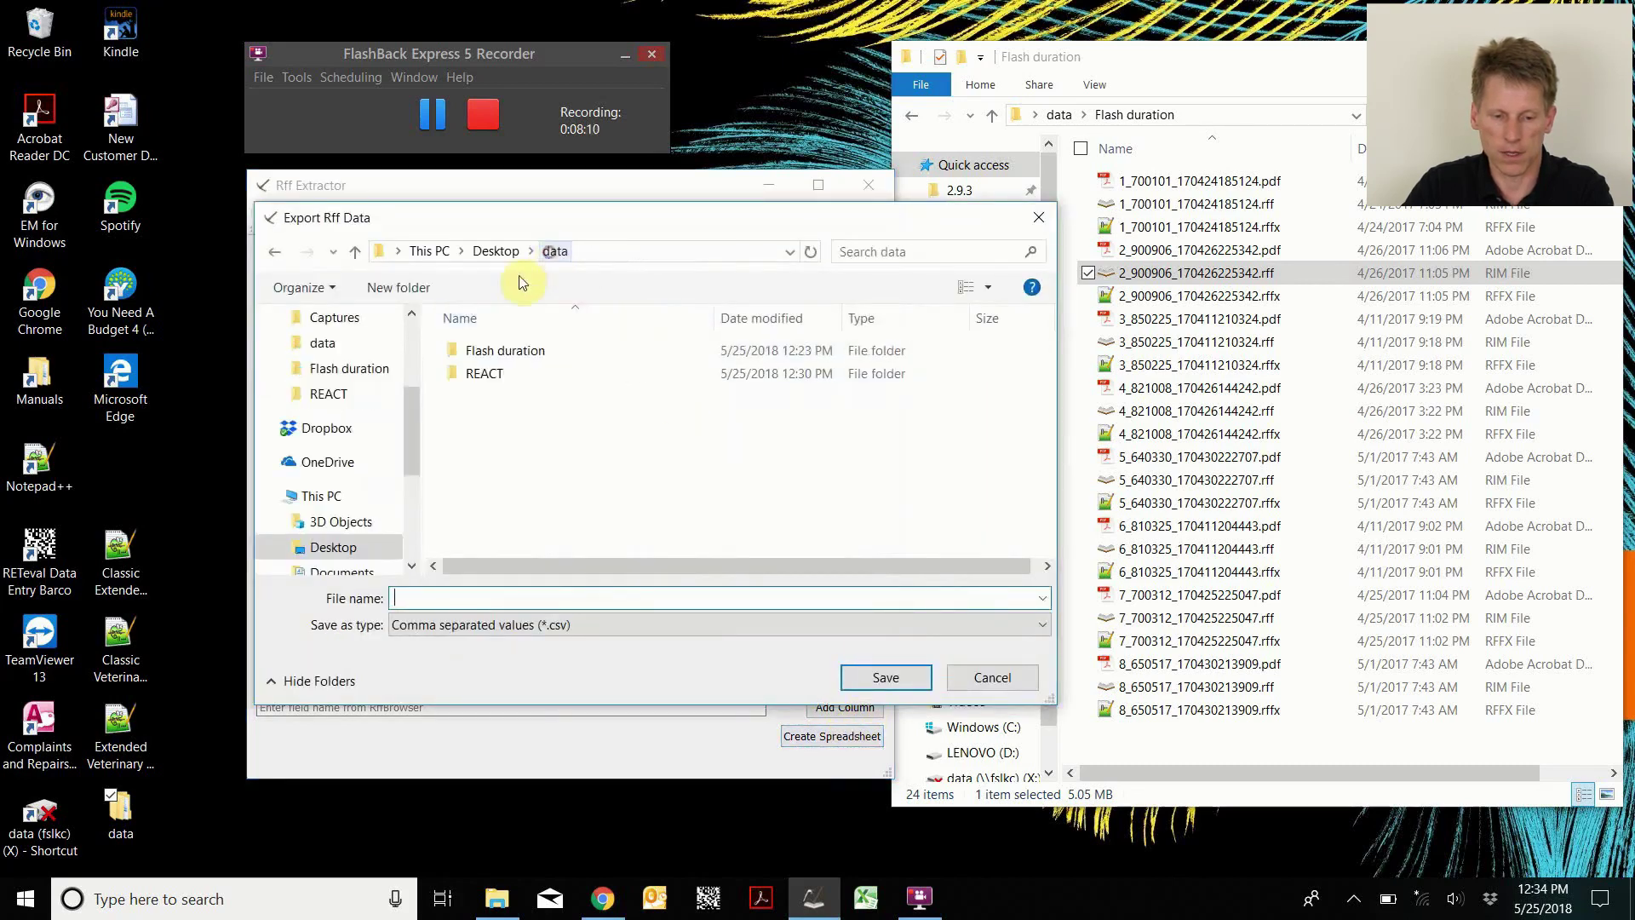
double_click(494, 358)
click(524, 595)
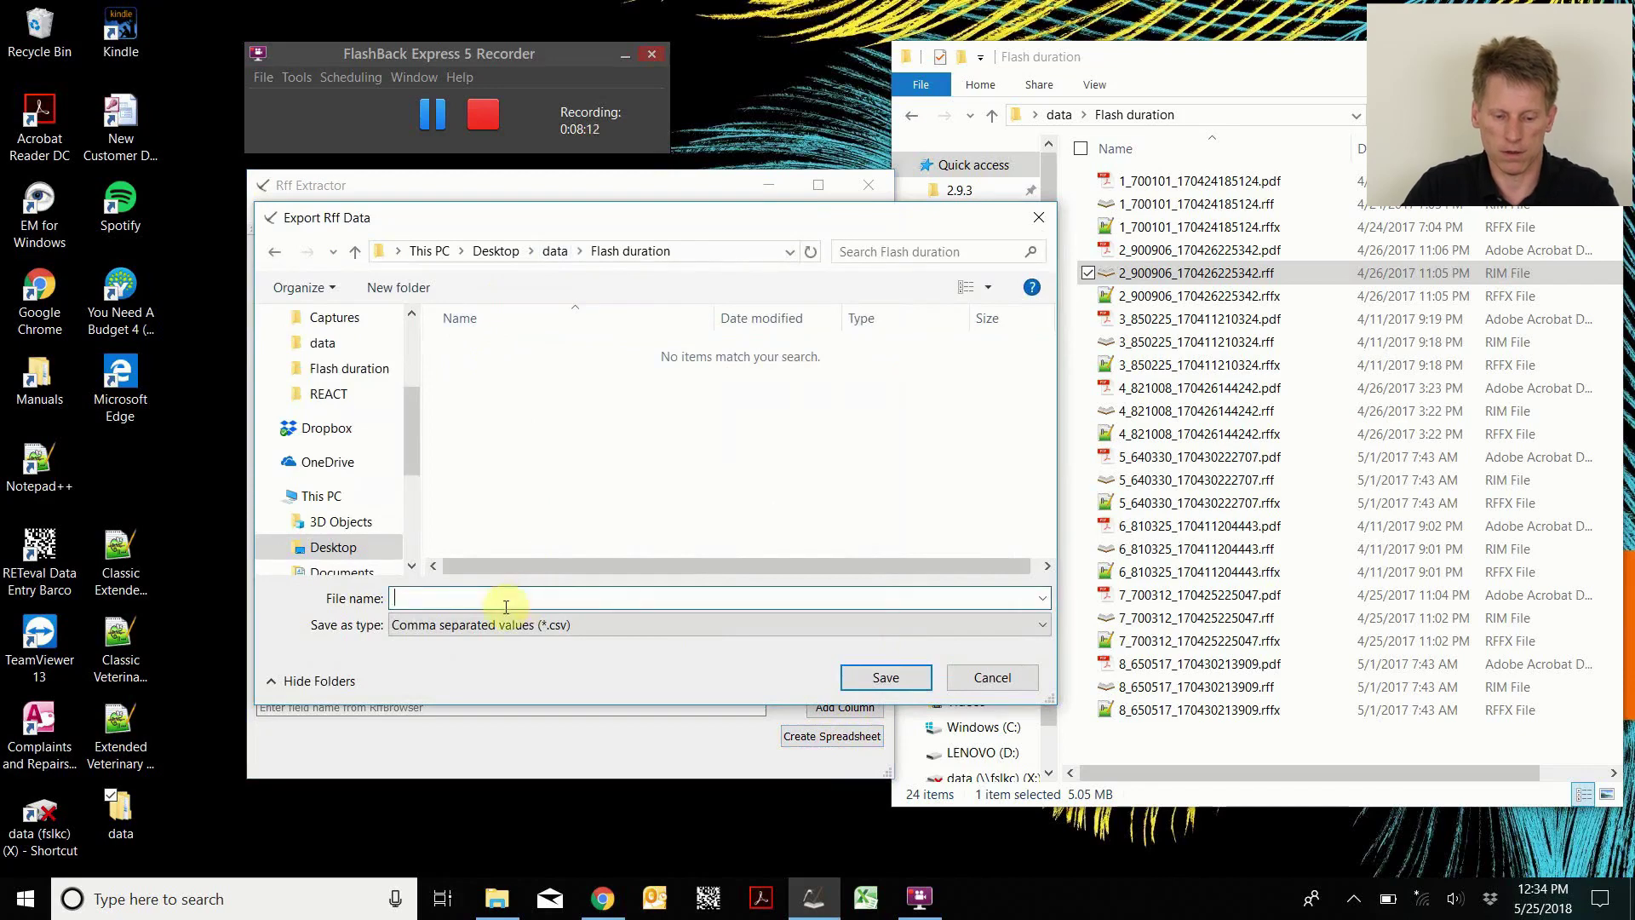
text(flash)
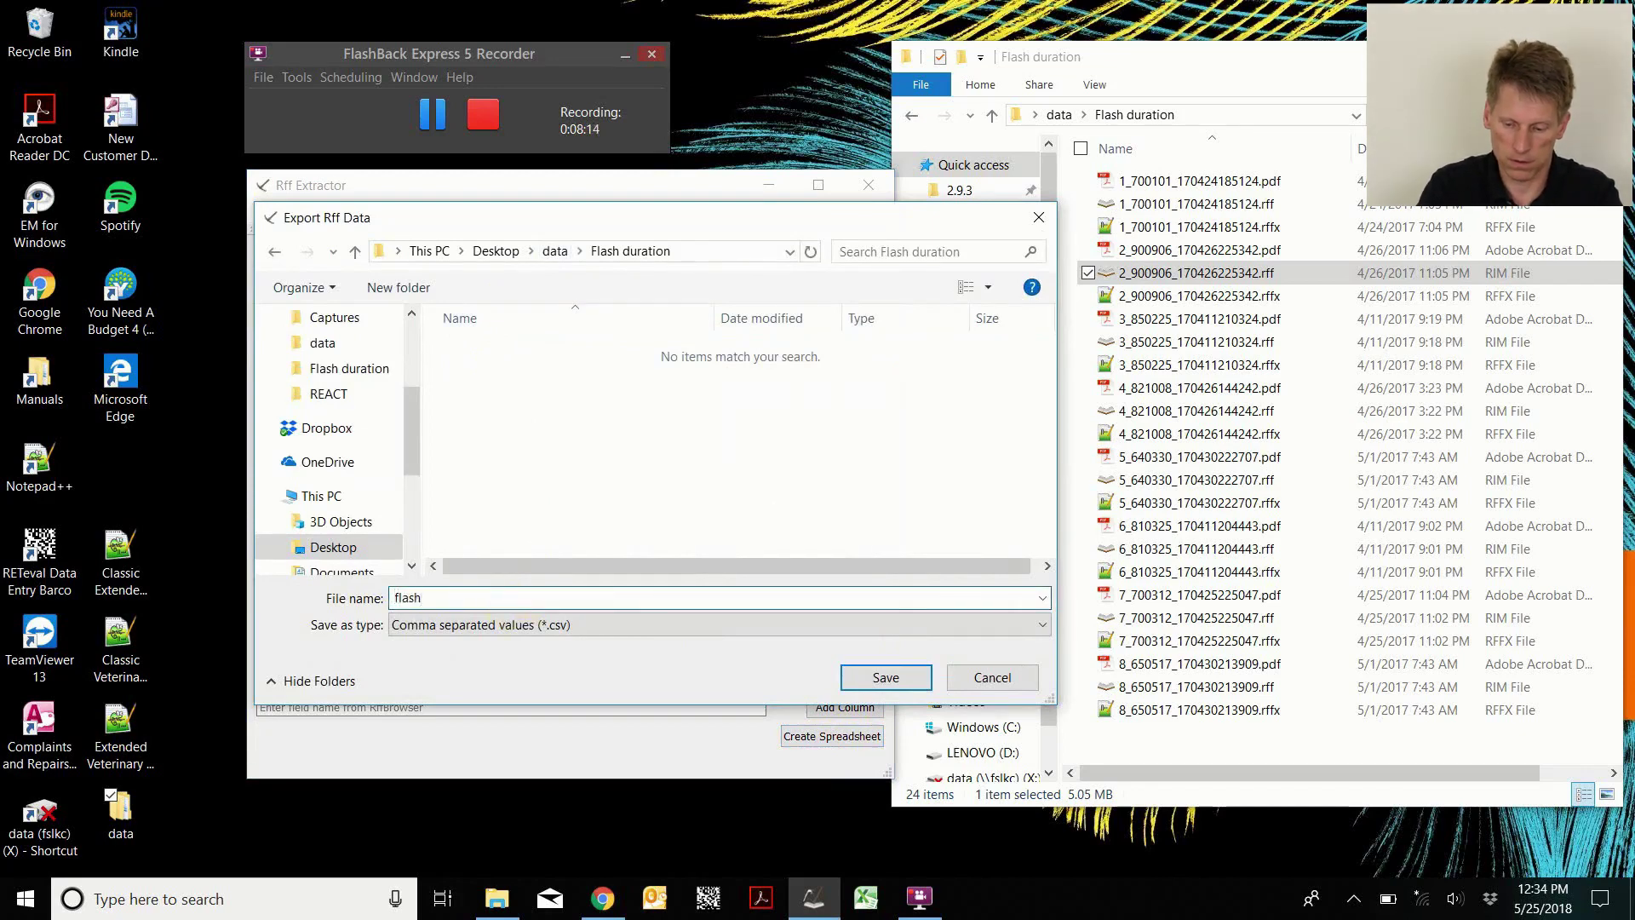
key(Return)
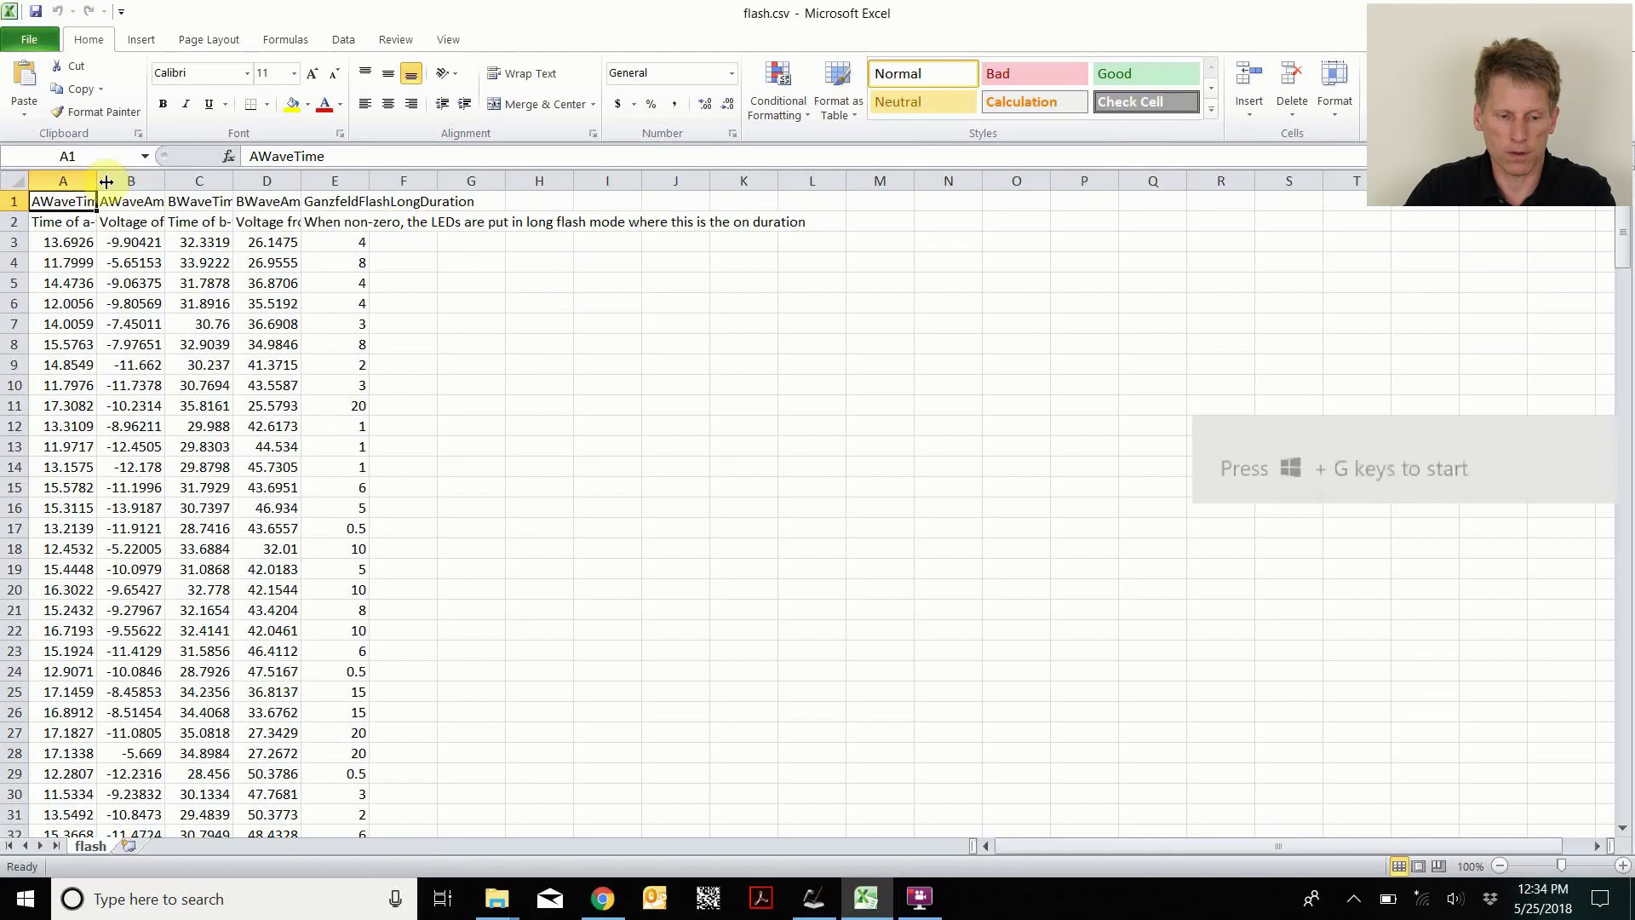
Insert an empty column before AWaveTime and move the GanzfeldFlashLongDuration column into it as column A.
click(76, 175)
right_click(76, 175)
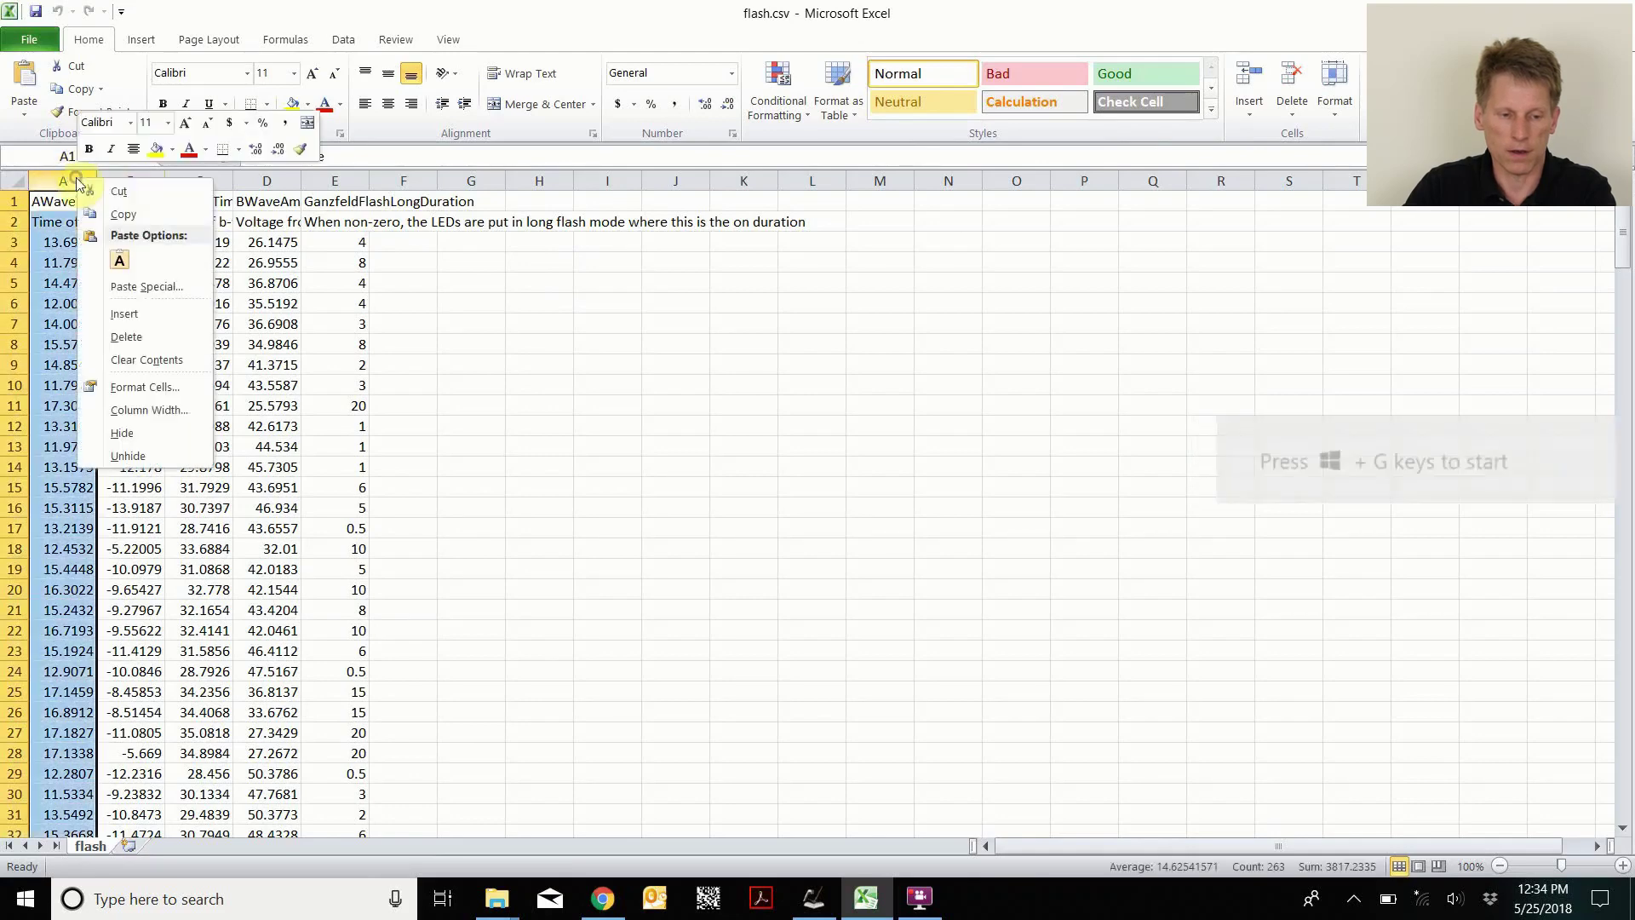
click(138, 317)
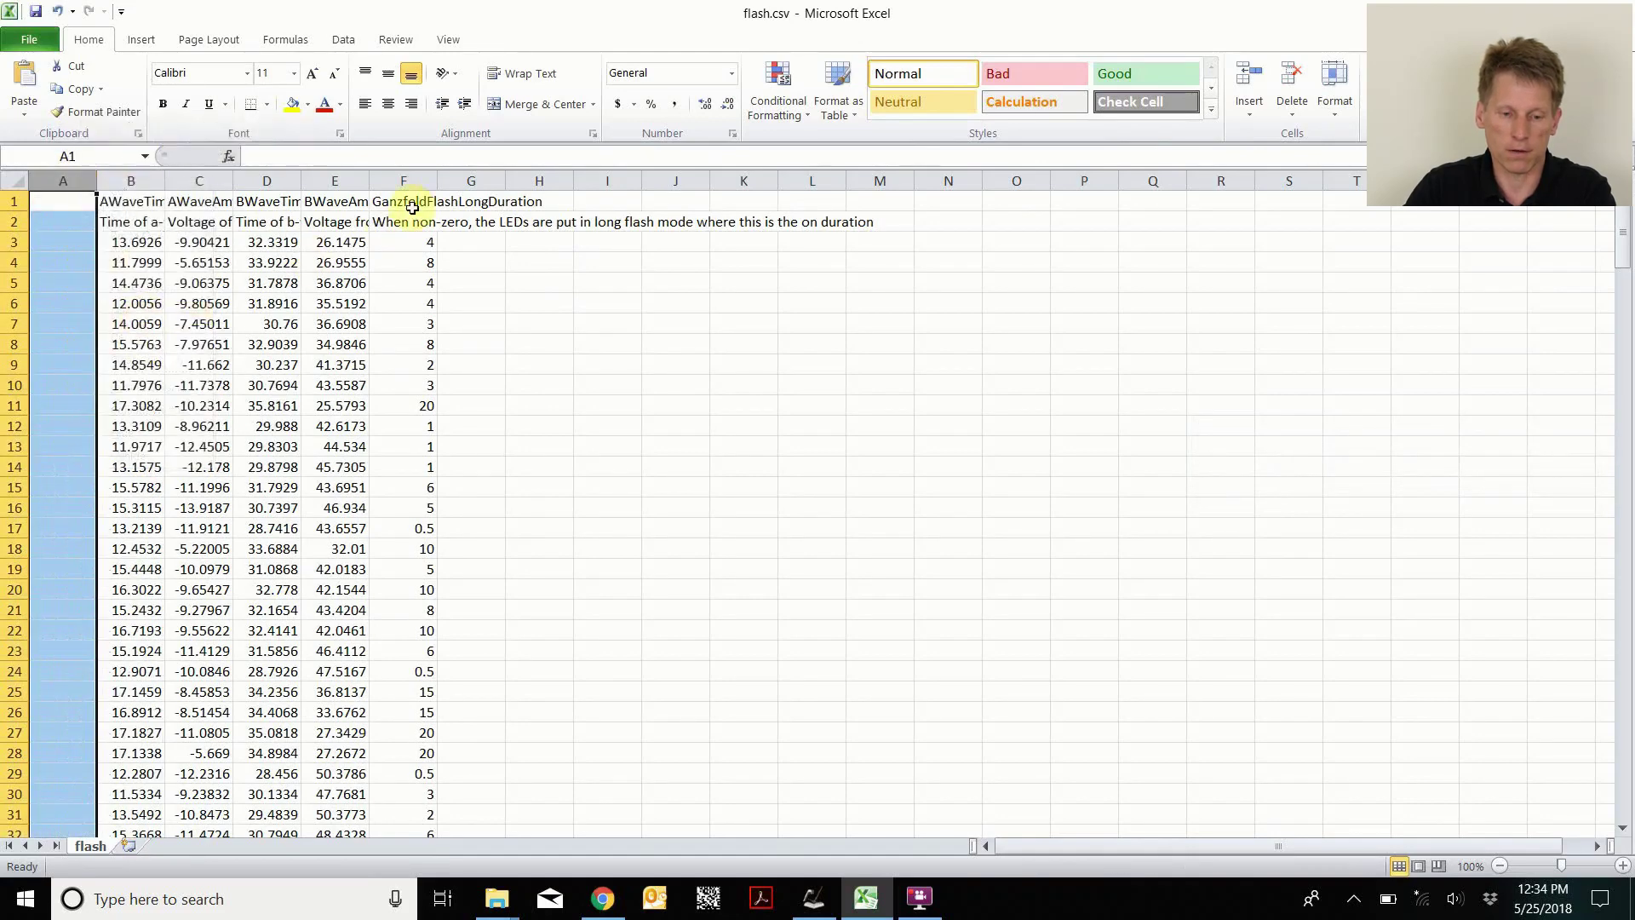
click(416, 180)
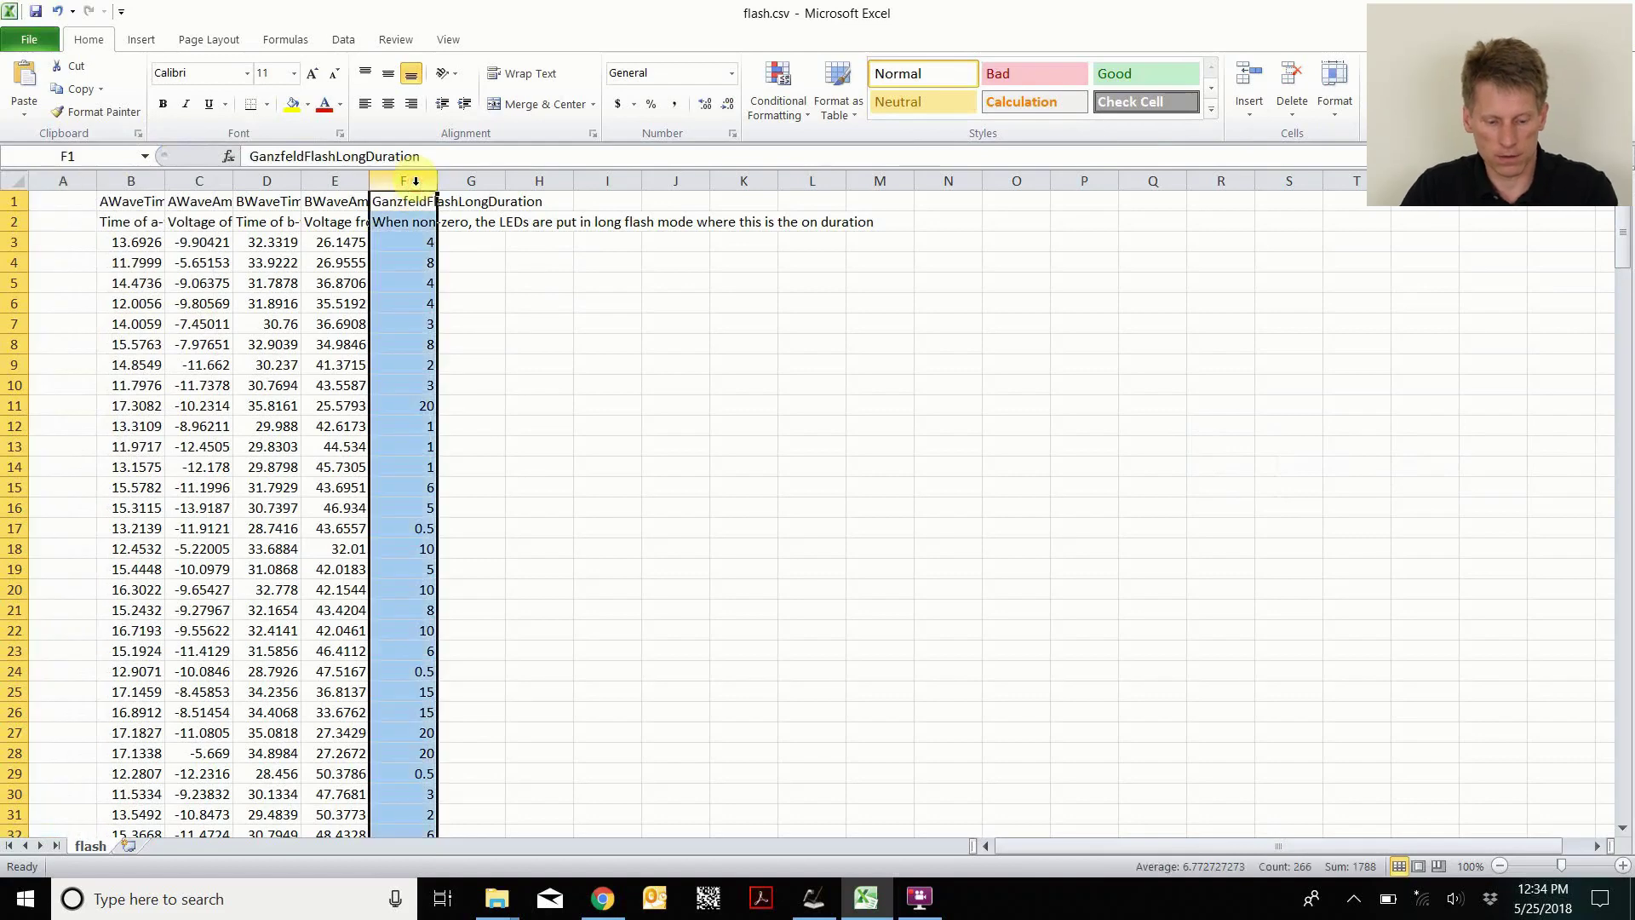
key(ctrl+x)
click(72, 203)
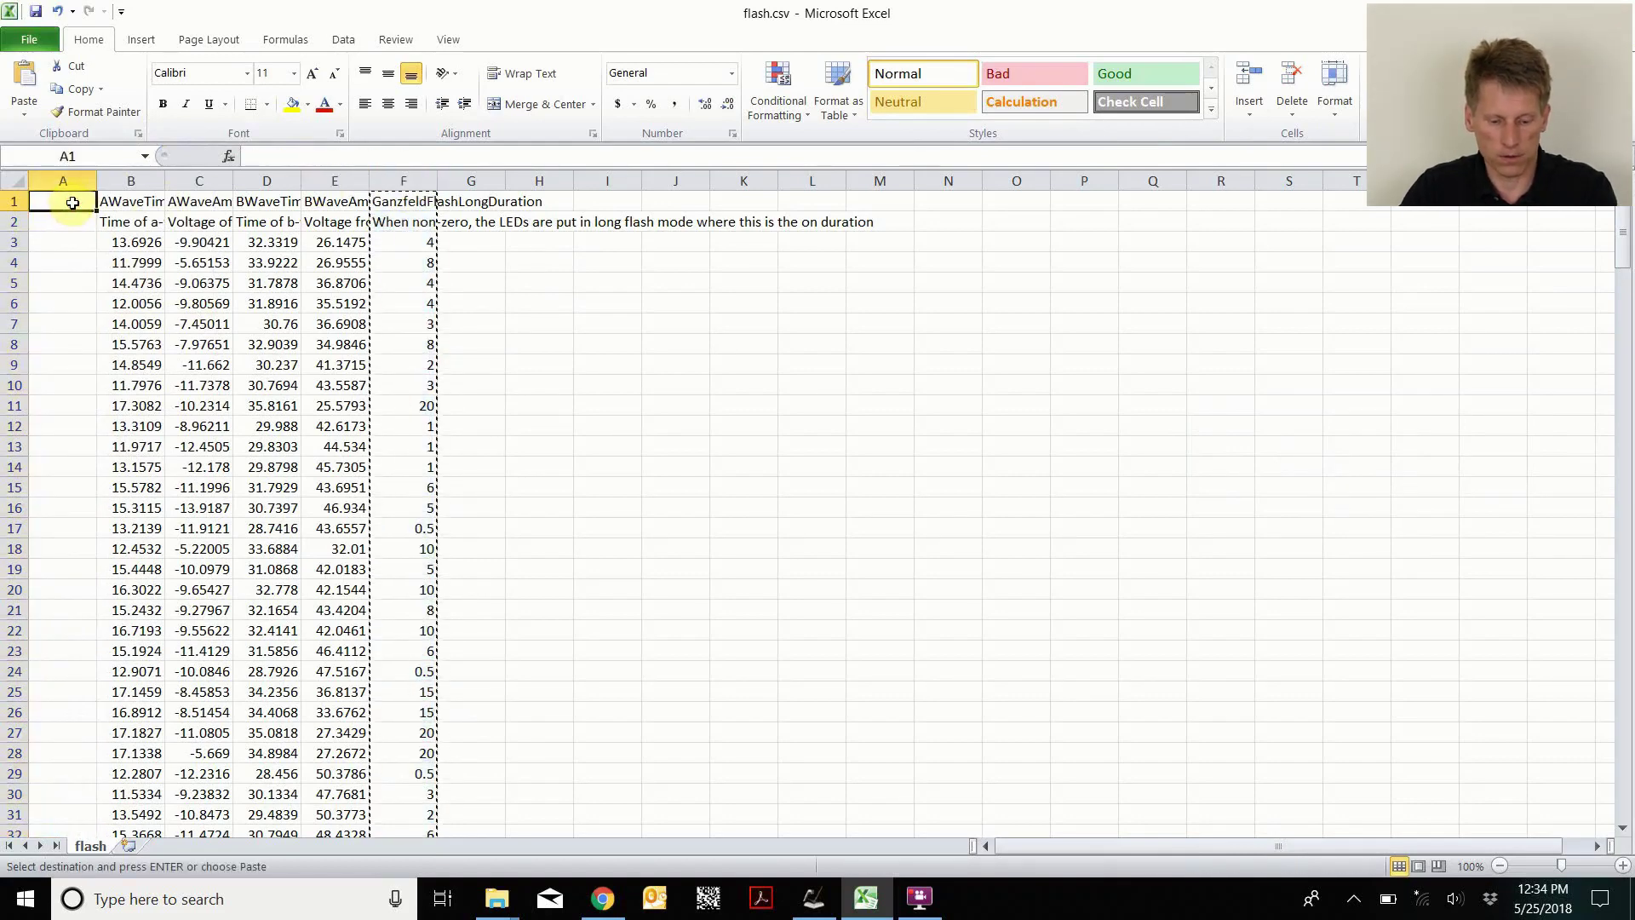
key(ctrl+v)
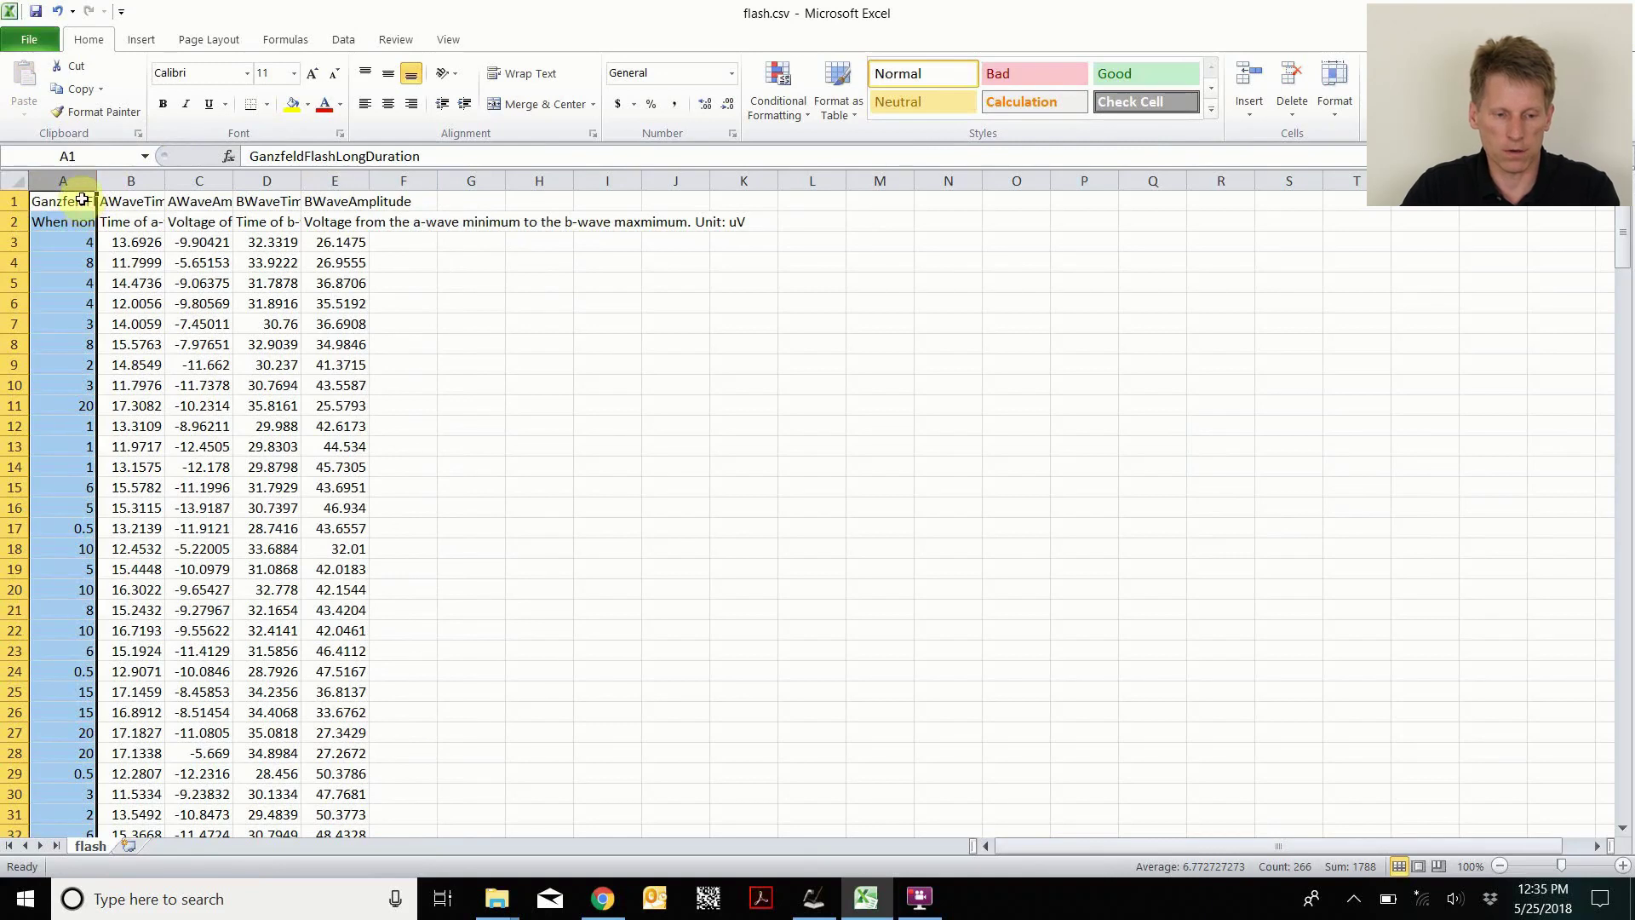
Create a markers-only scatter chart from all GanzfeldFlashLongDuration and AWaveTime data in columns A and B.
click(77, 203)
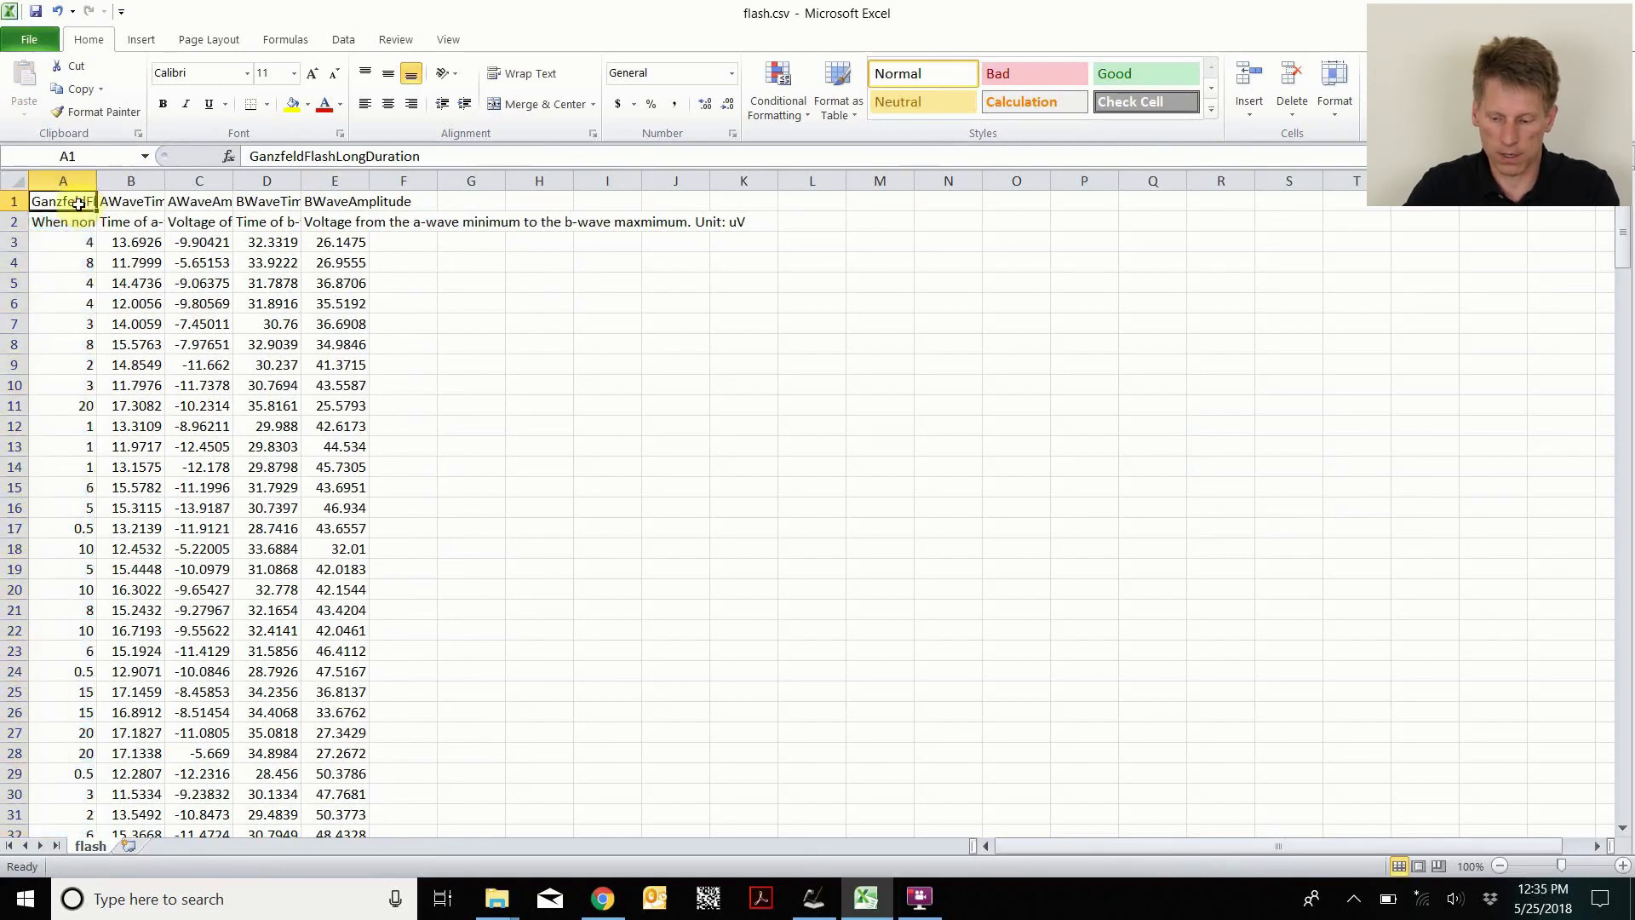
key(shift+Right)
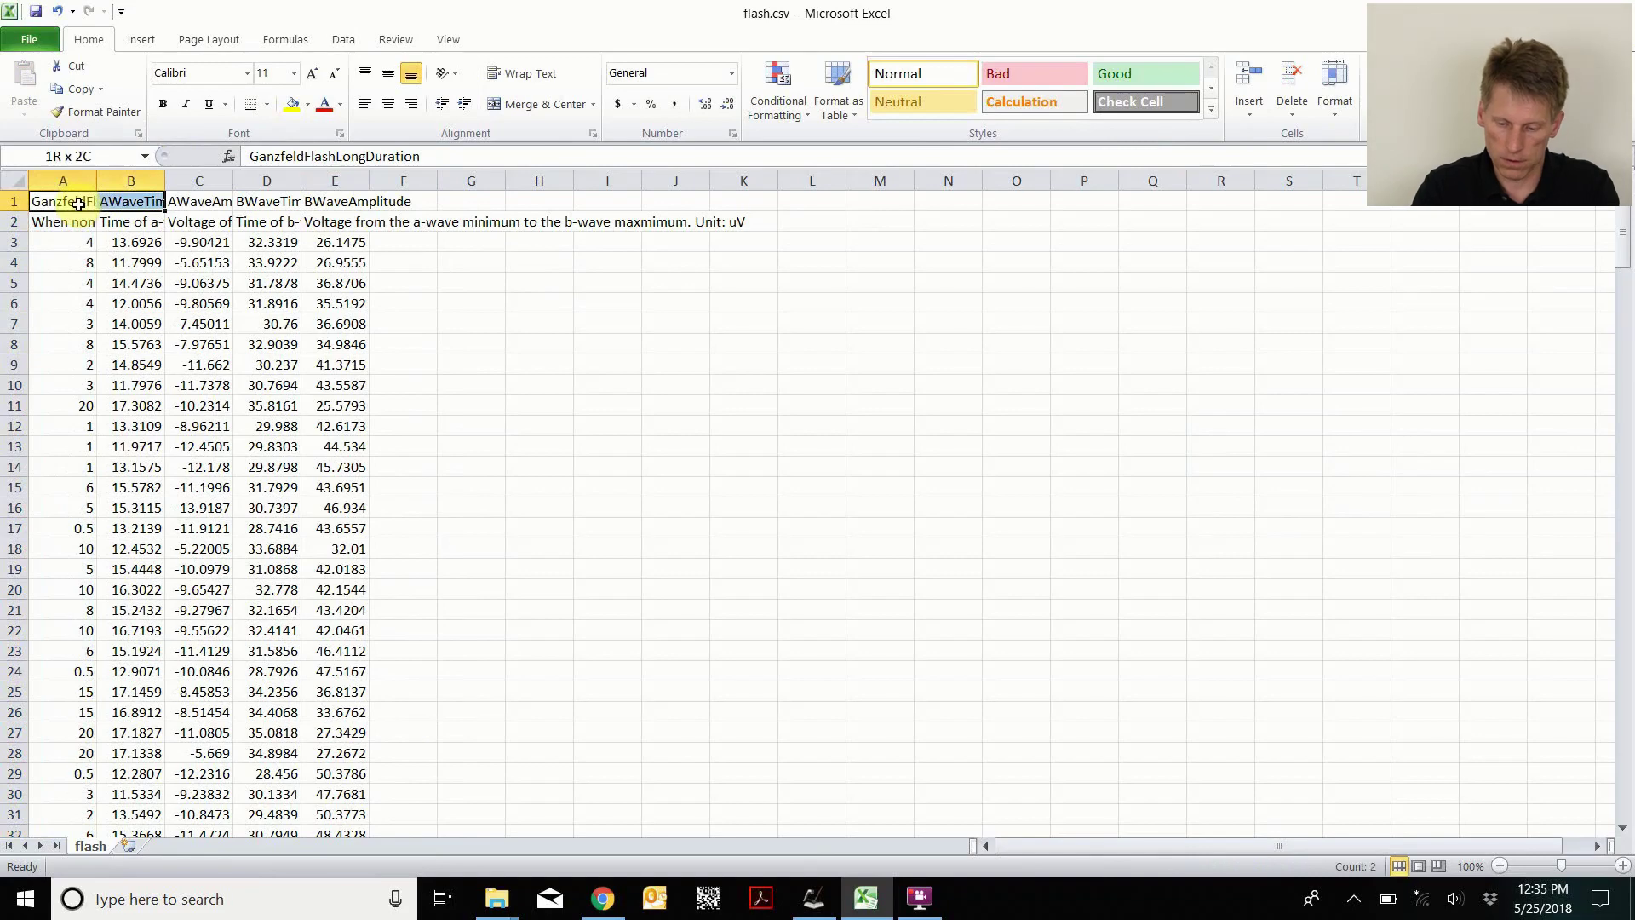
key(ctrl+shift+Down)
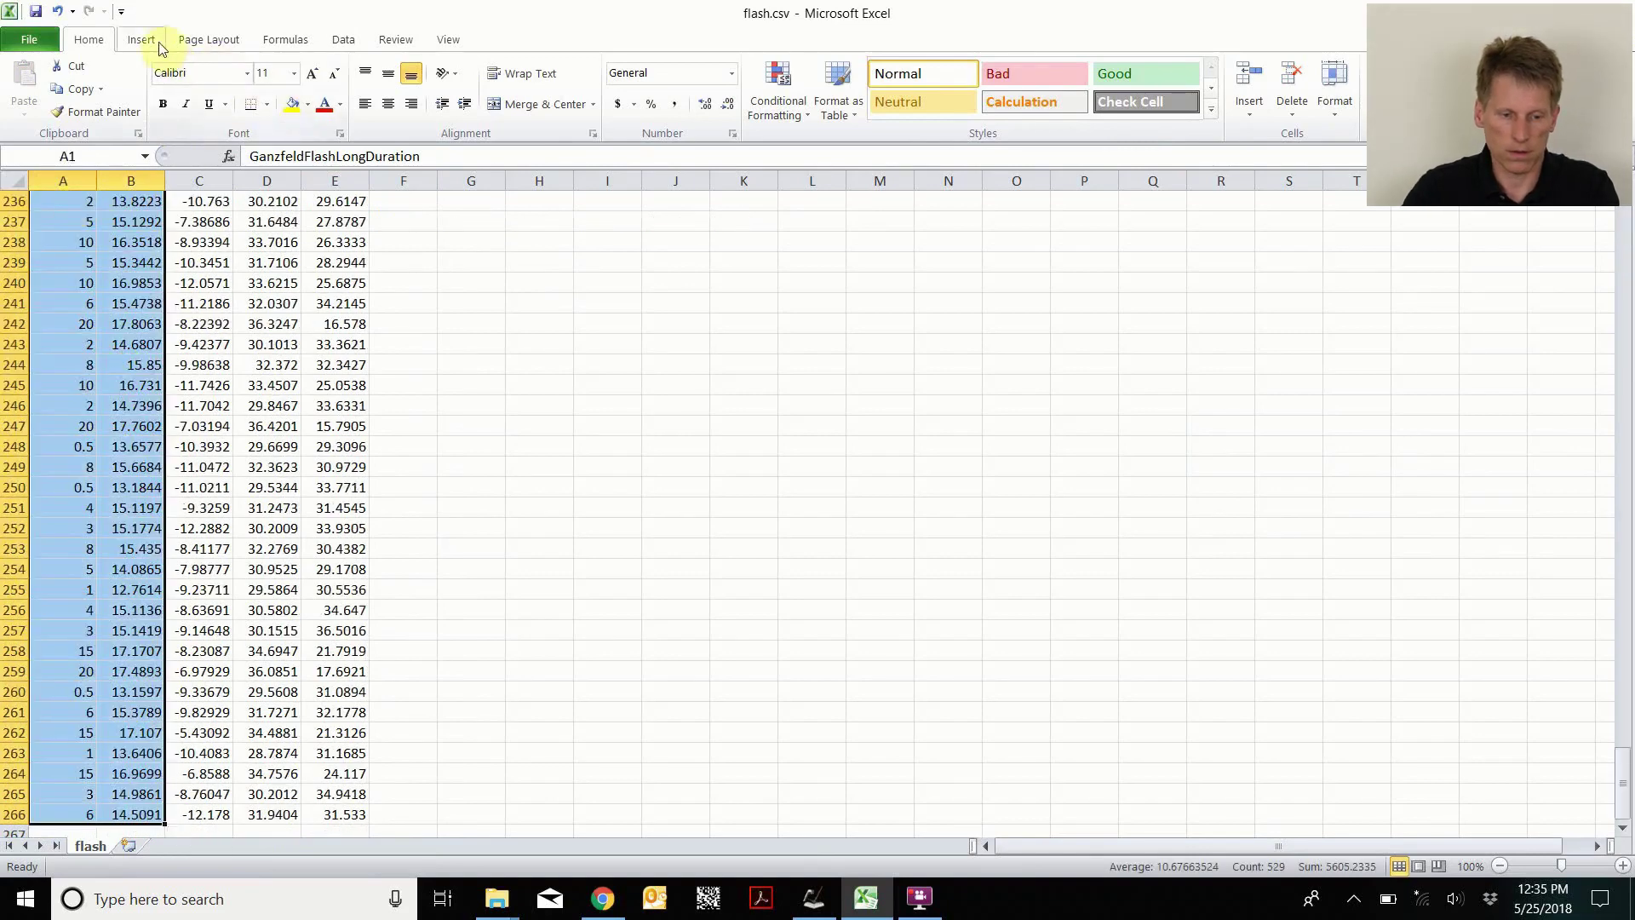
click(158, 44)
click(576, 75)
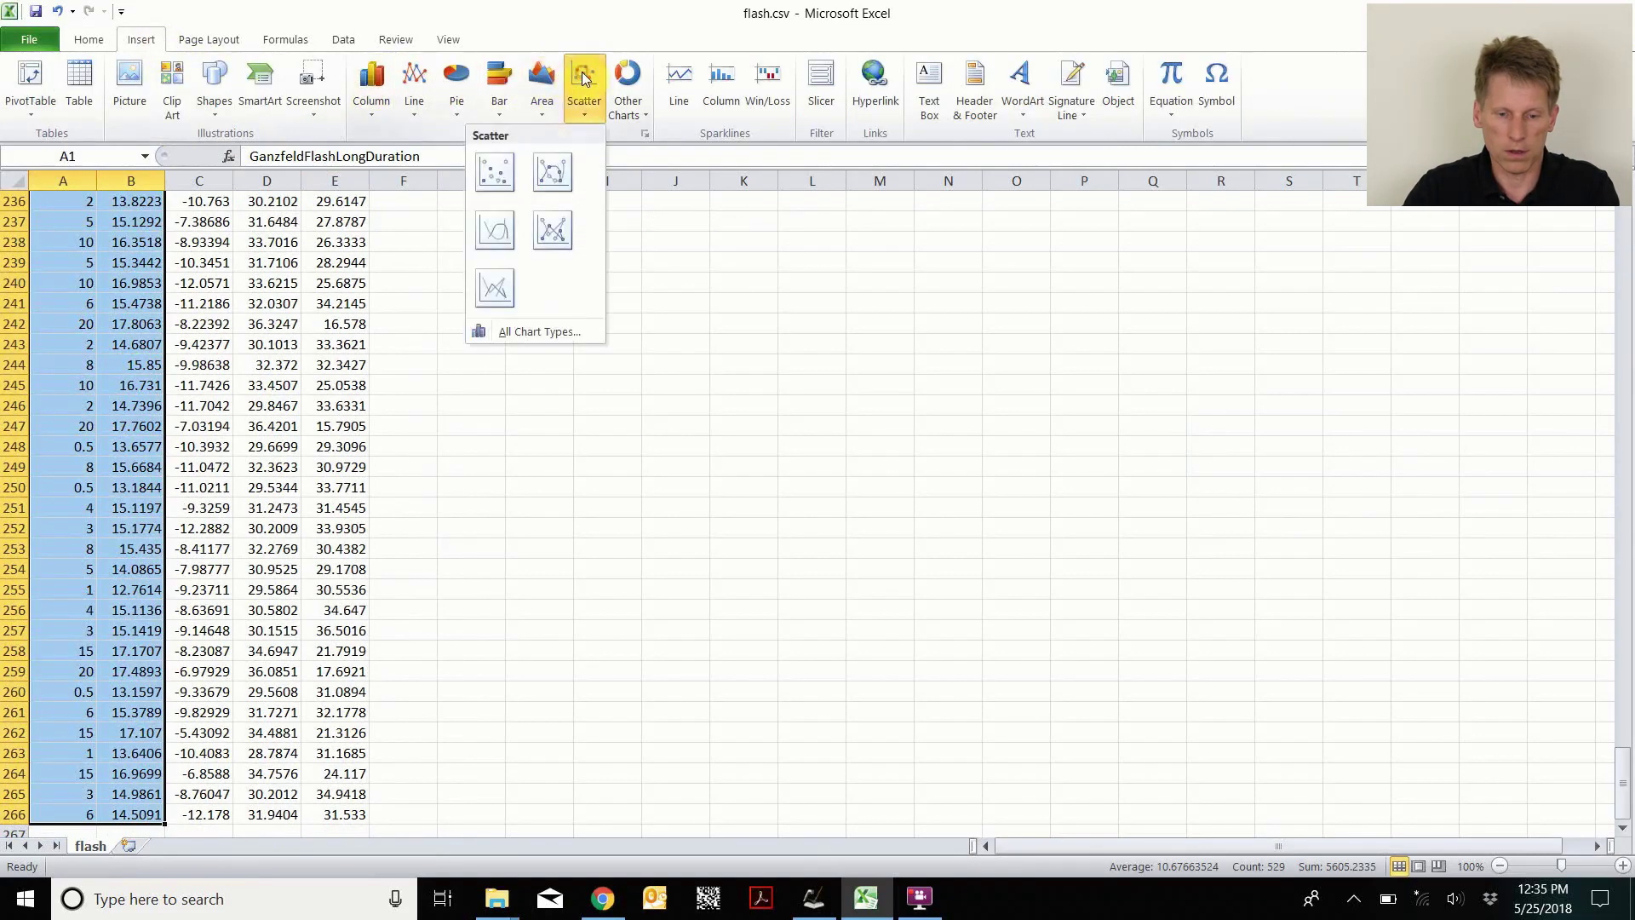
click(503, 173)
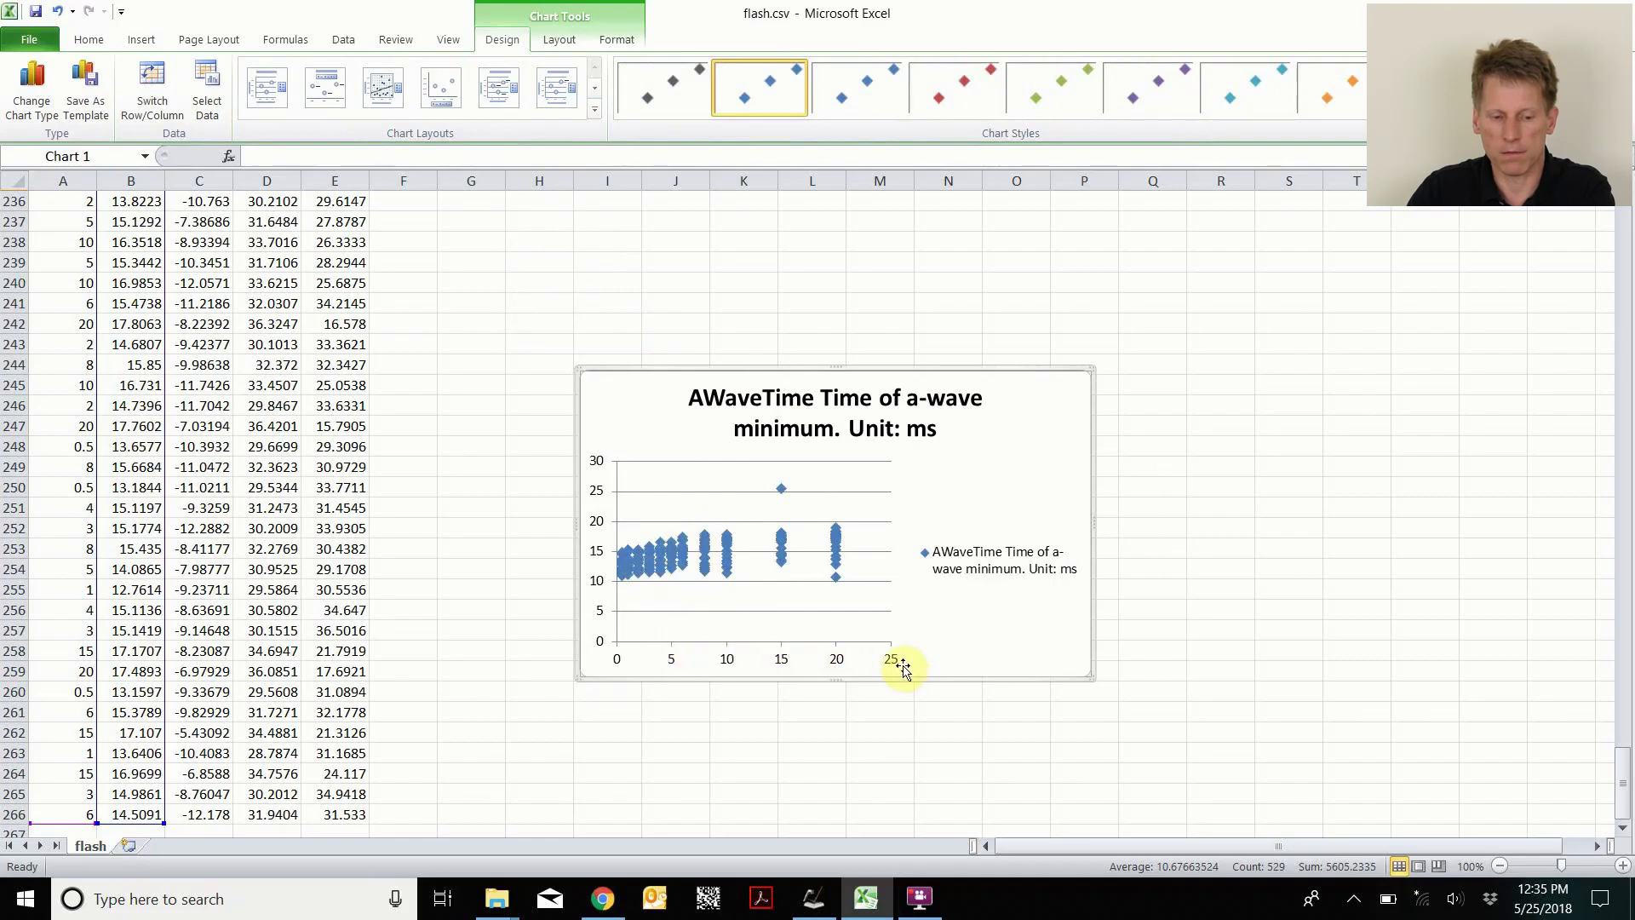
Change the chart's plotted Y data from AWaveTime to the BWaveAmplitude column by moving the series range.
drag(137, 507, 183, 505)
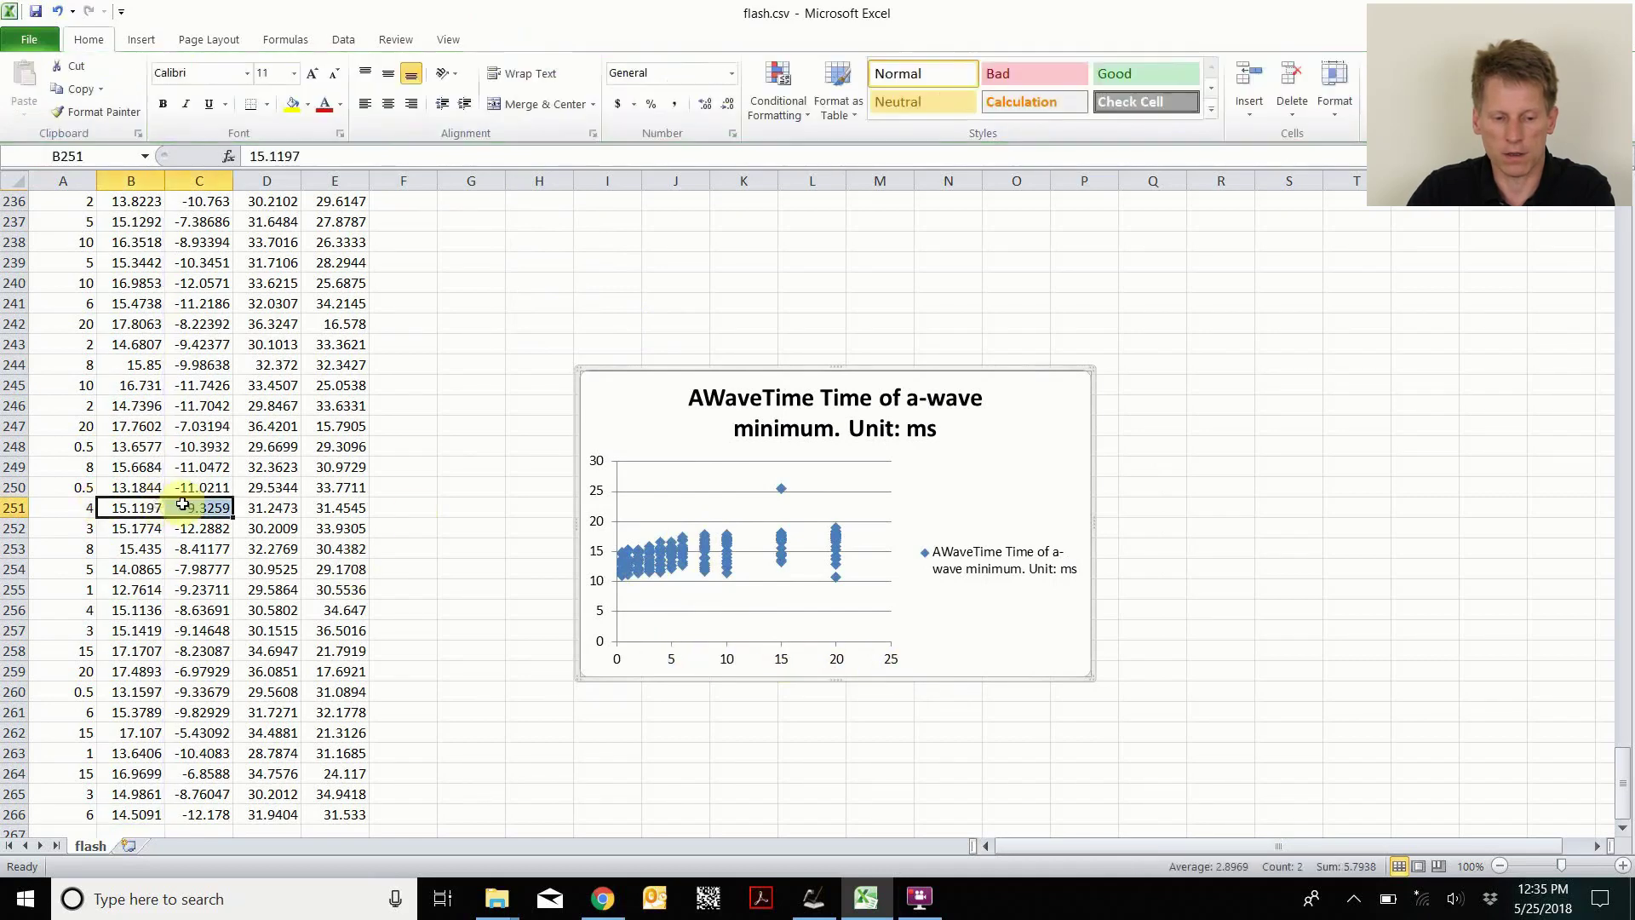
click(1048, 484)
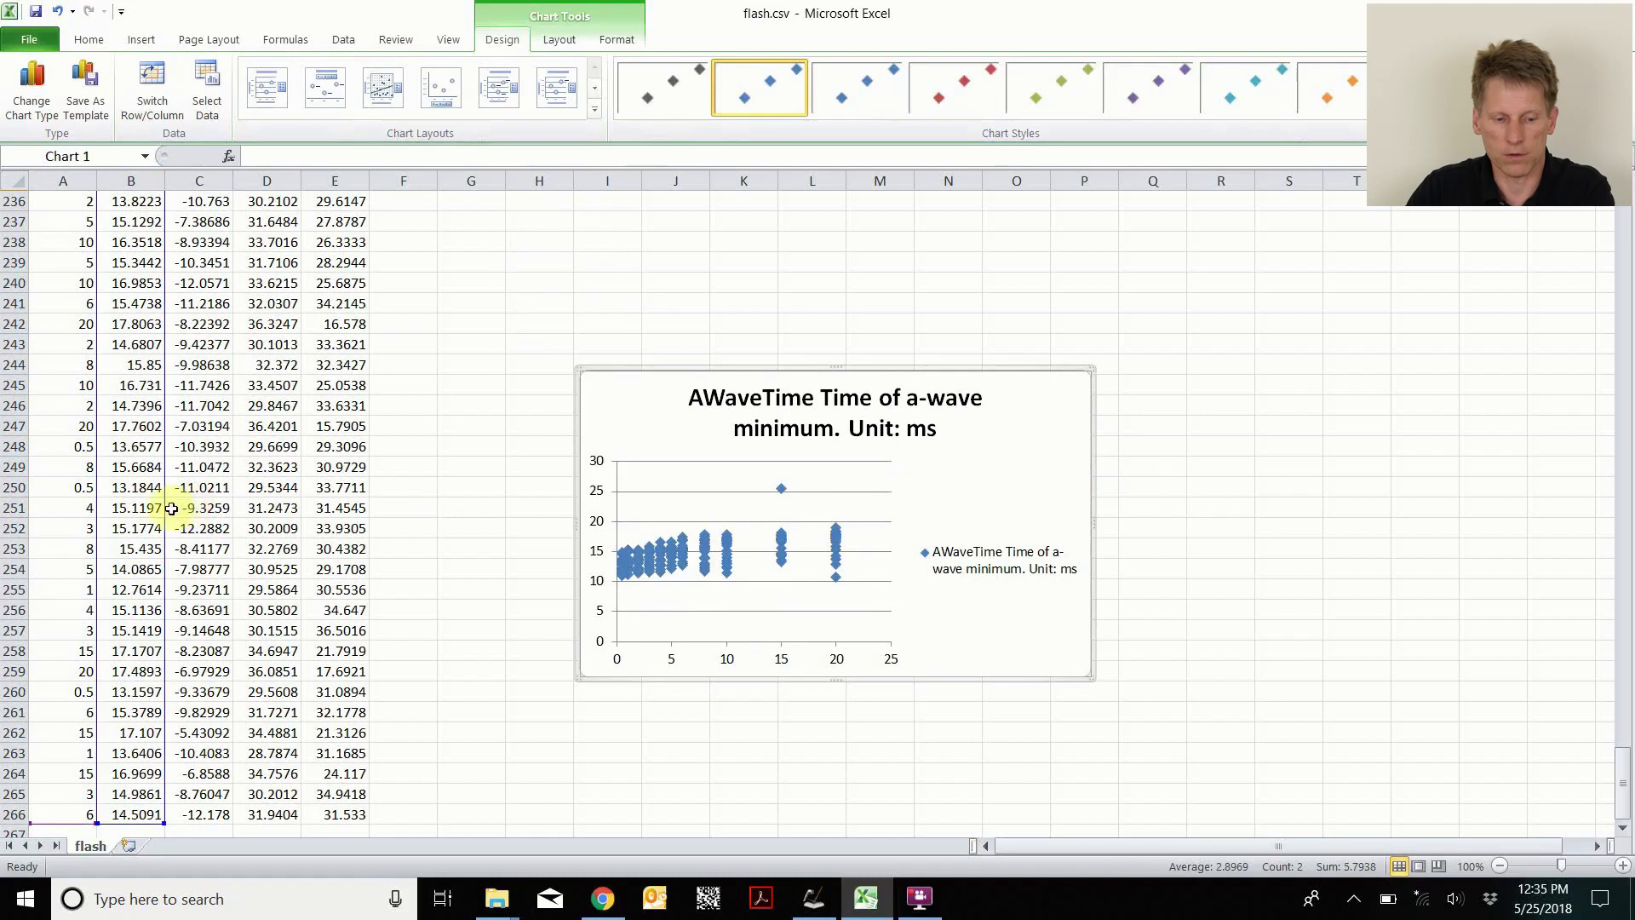
drag(171, 507, 336, 514)
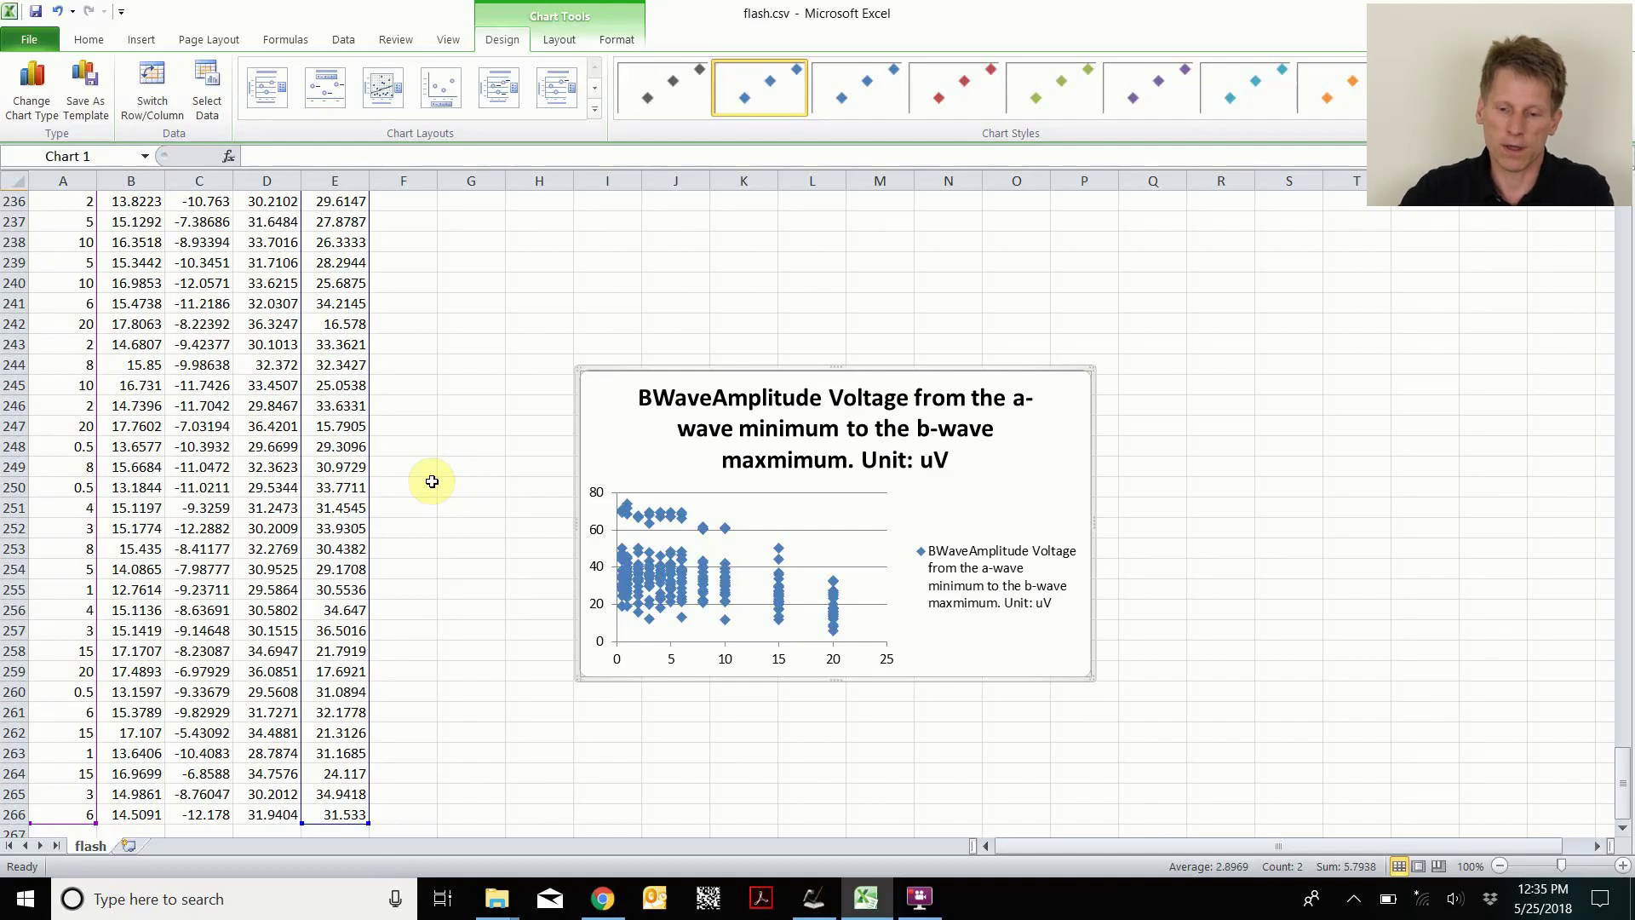
Leave the flash.csv workbook and bring the Rff Extractor window back to the front.
click(1566, 12)
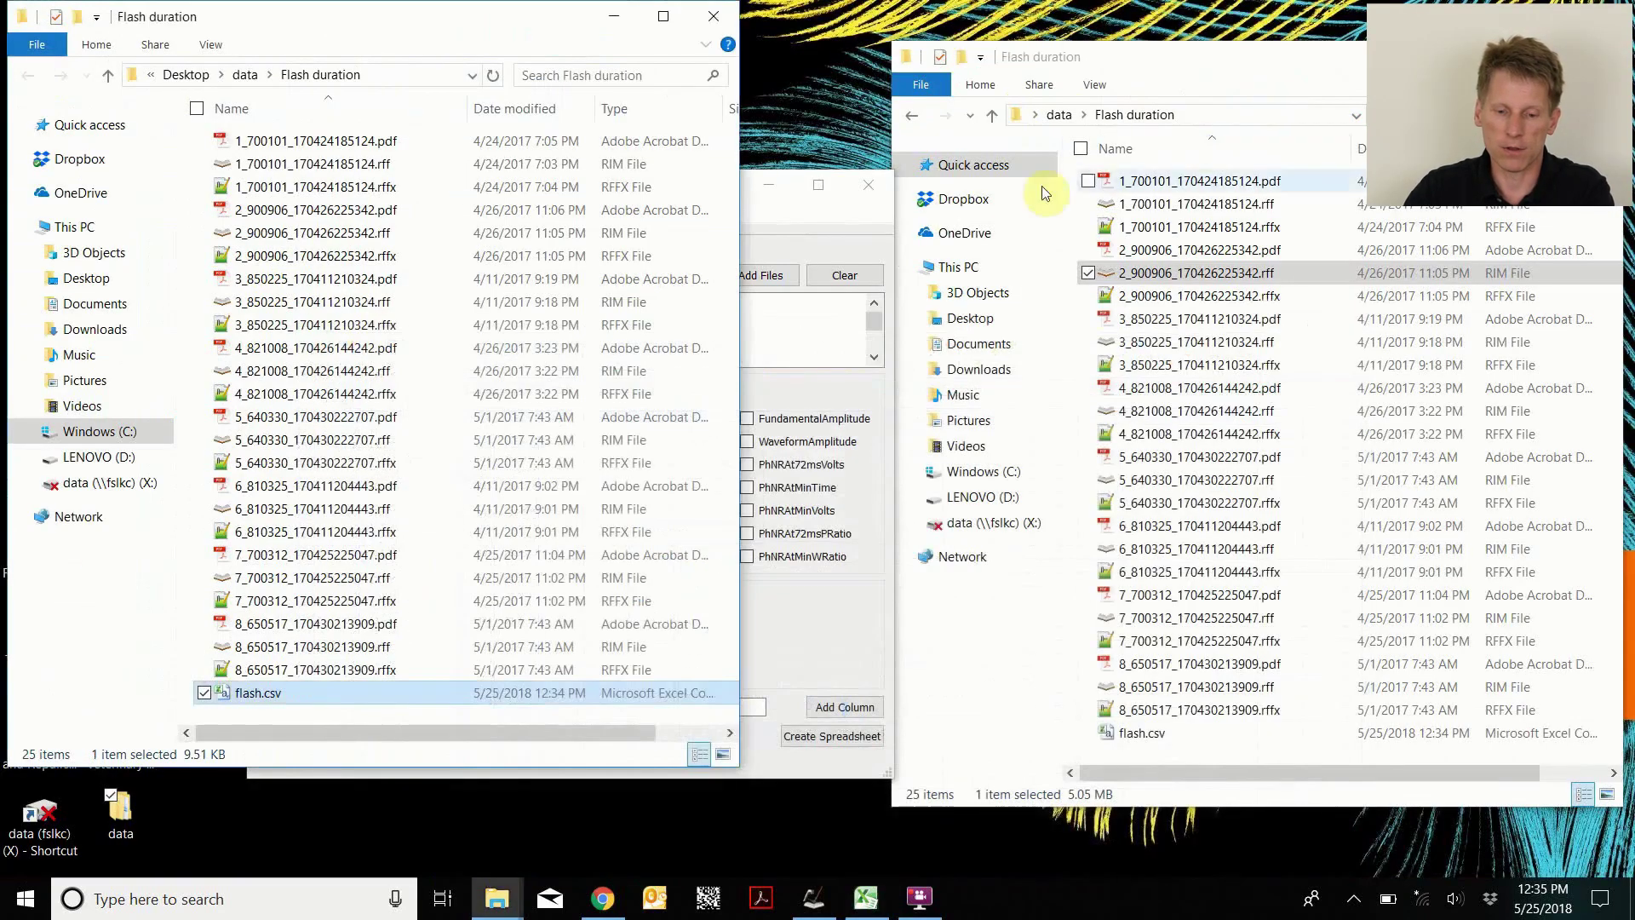
click(832, 217)
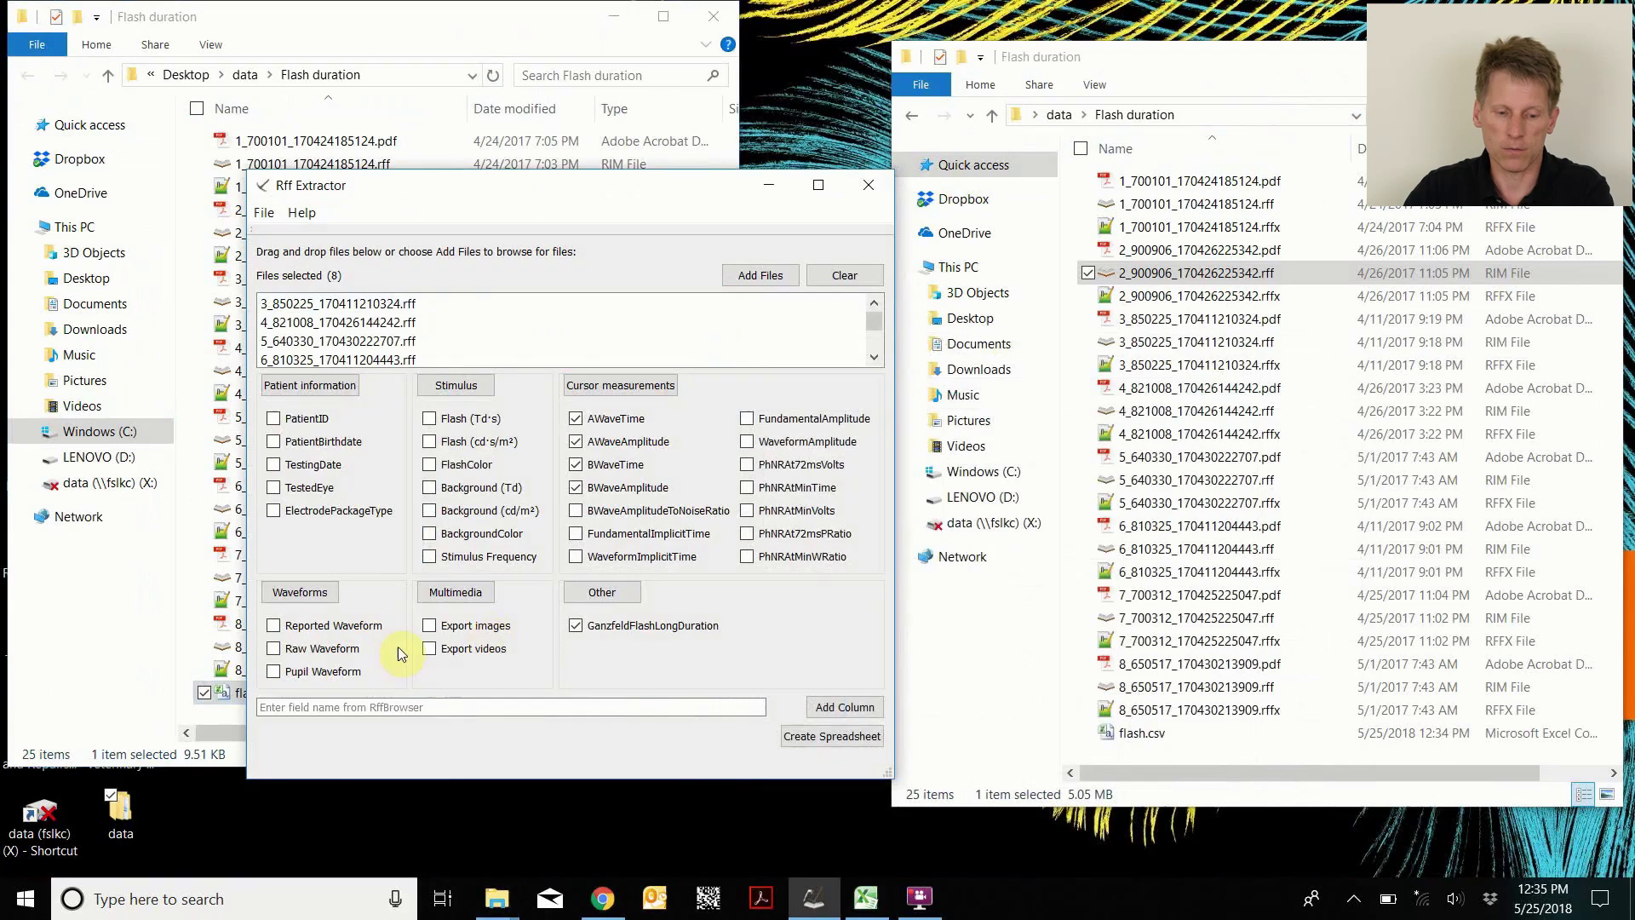